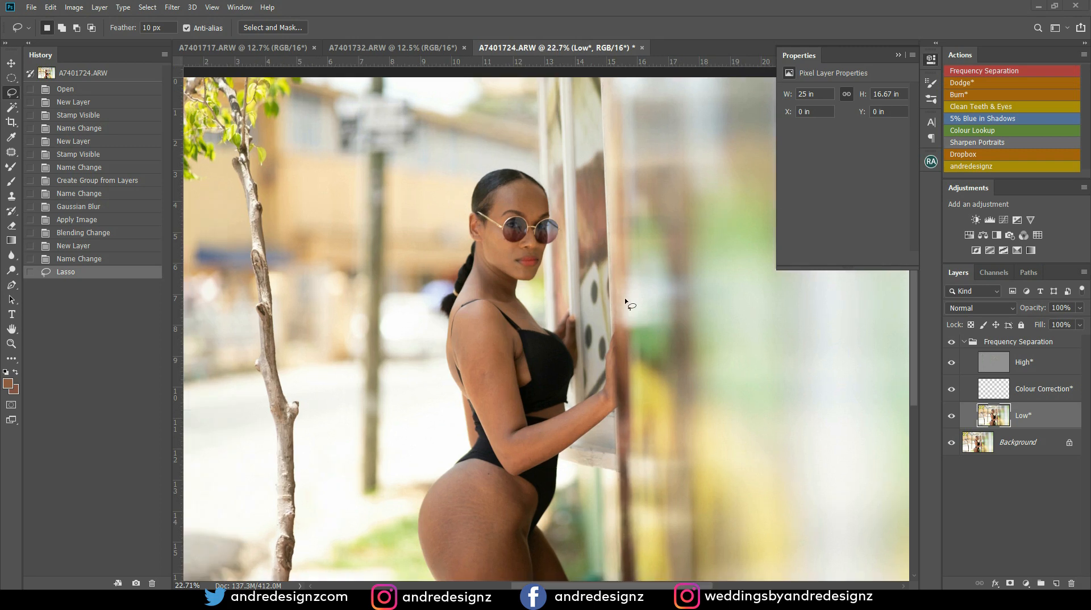
Examine the woman's face and body closely and at full view, keeping the Low* layer of the Frequency Separation group active.
scroll(622, 327, up, 9)
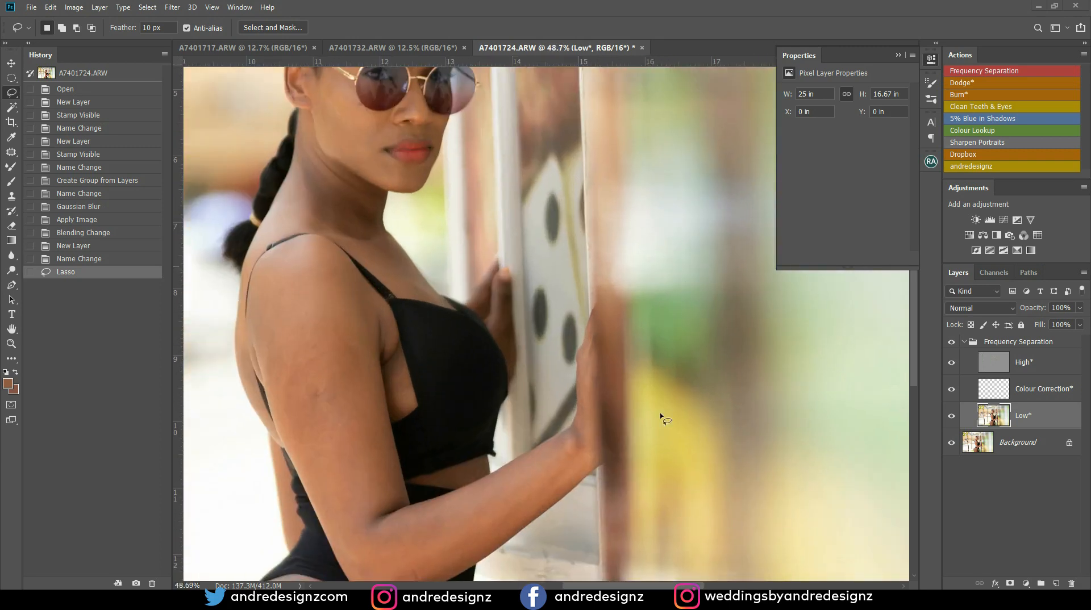
scroll(646, 430, down, 8)
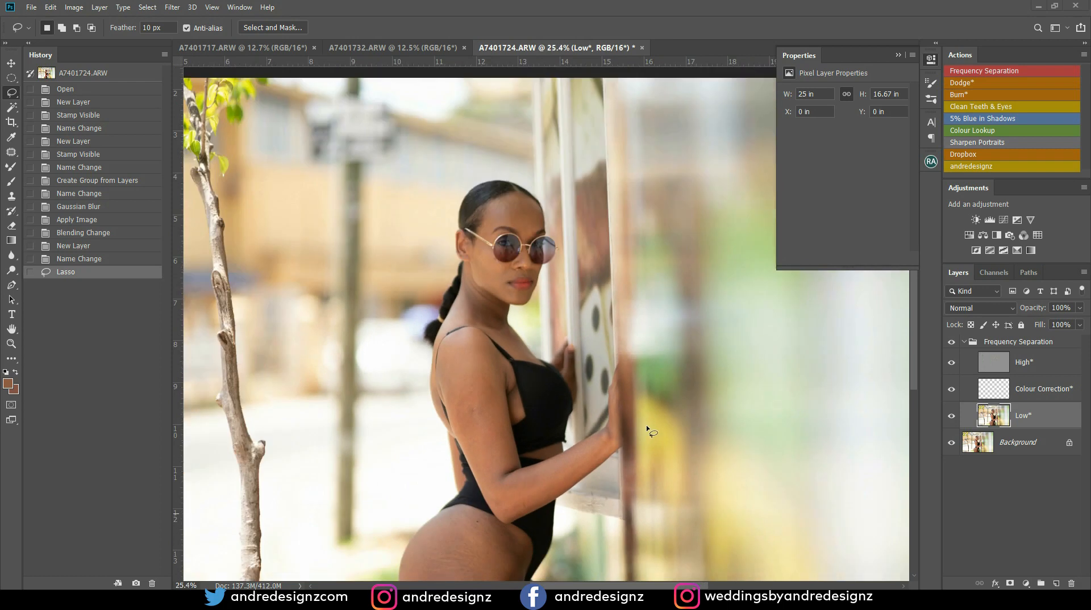
click(1012, 342)
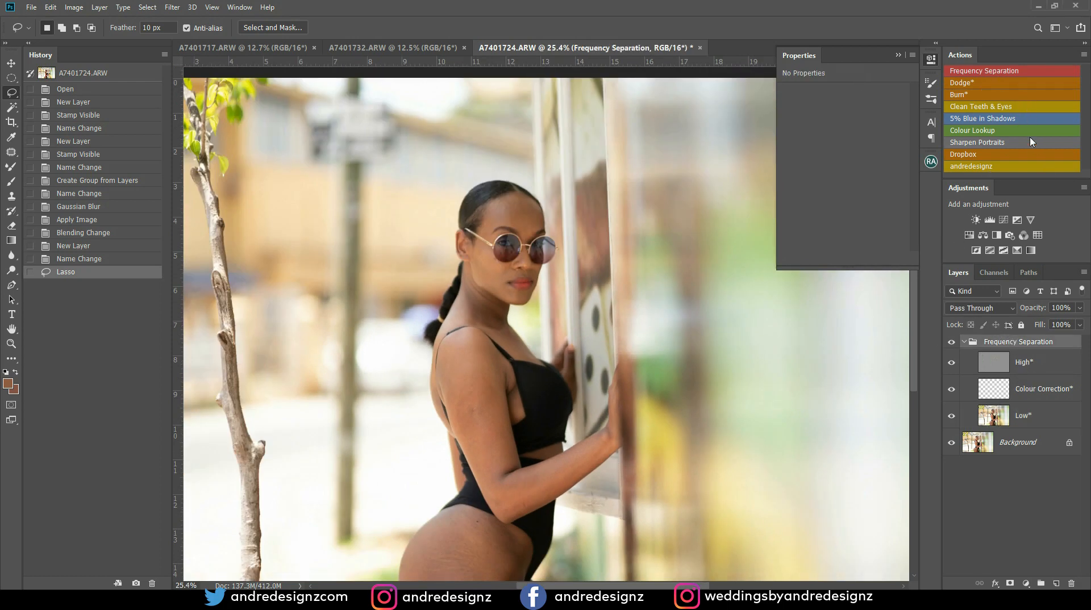
click(1034, 413)
scroll(499, 254, up, 5)
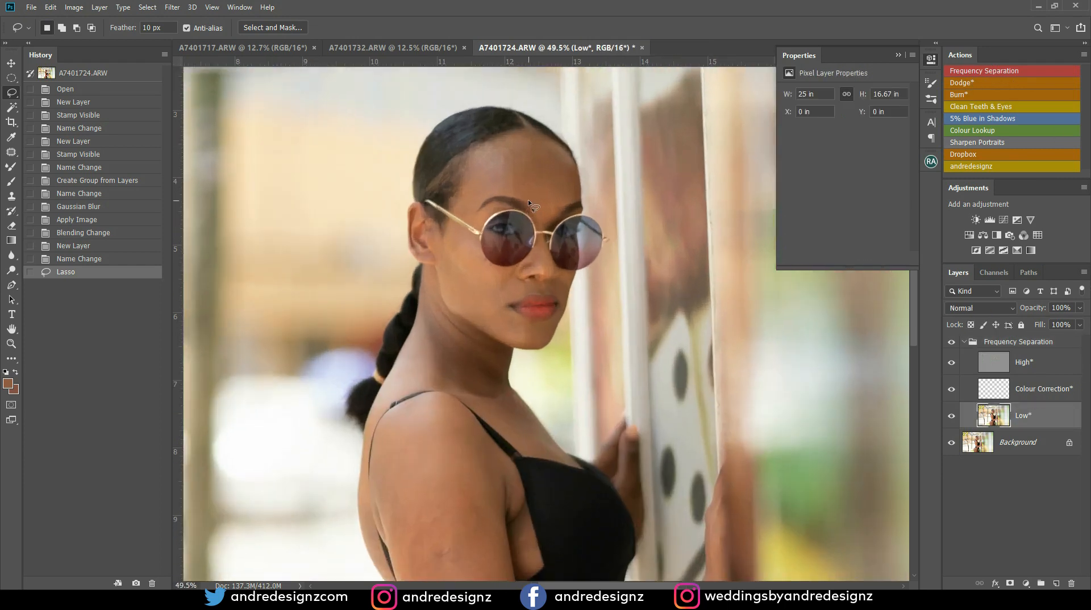
scroll(528, 201, up, 5)
drag(538, 205, 493, 254)
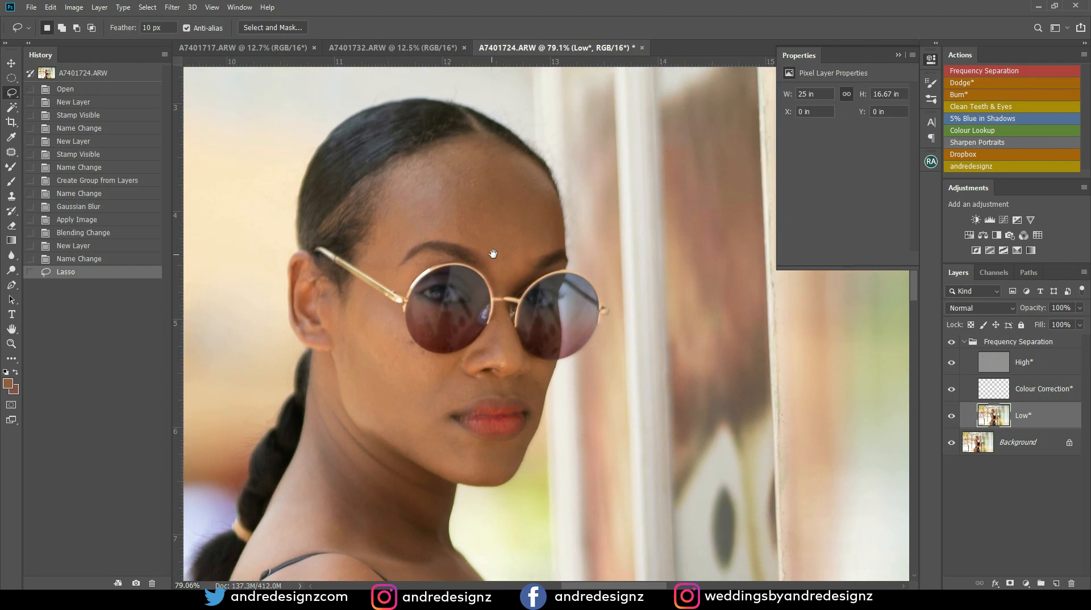
scroll(496, 253, down, 15)
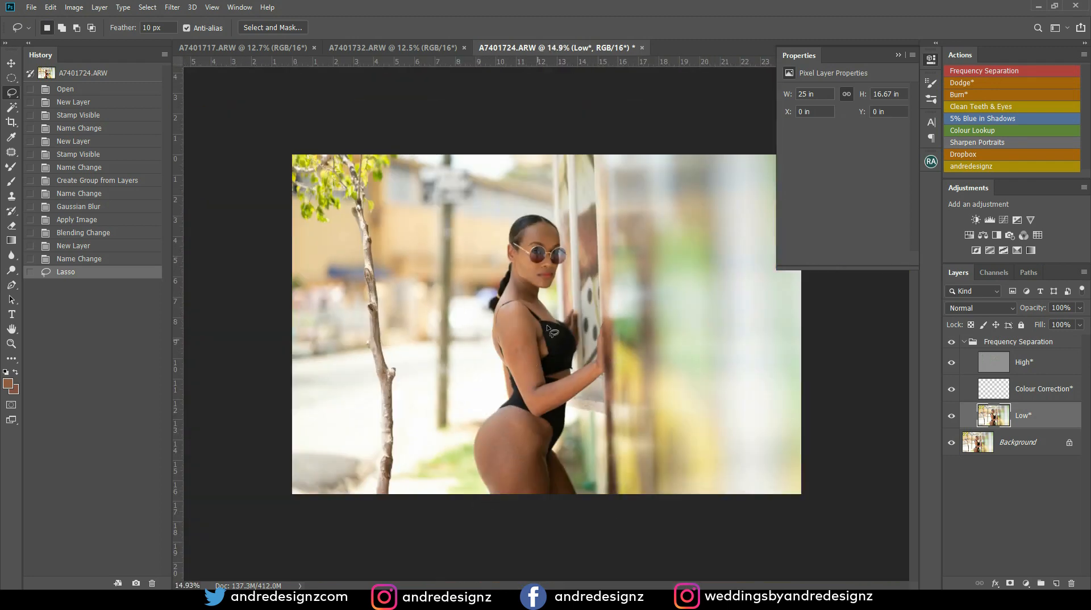
scroll(547, 328, up, 12)
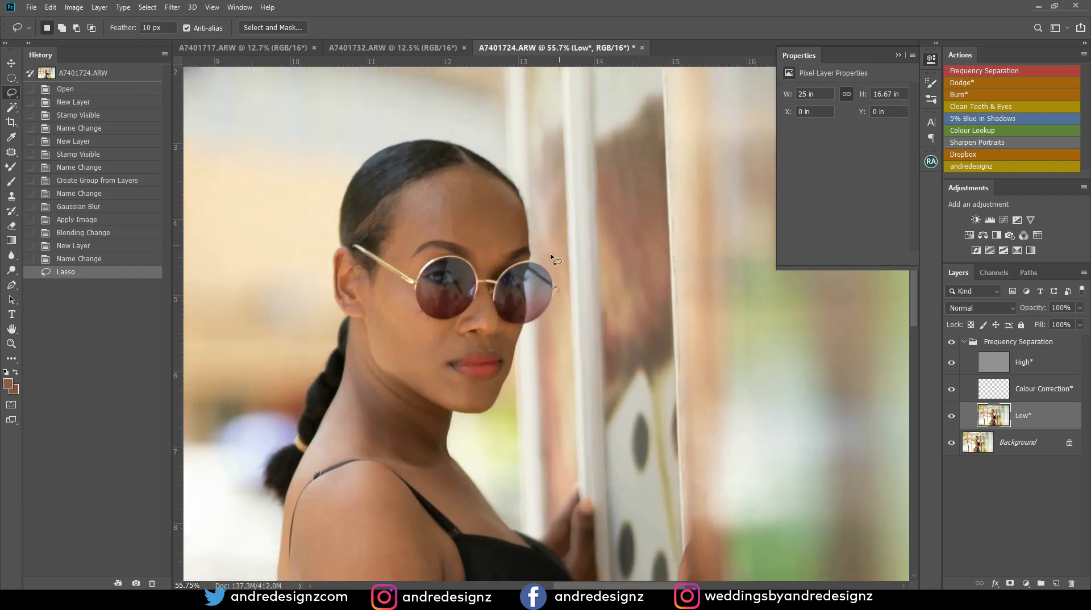
scroll(512, 284, down, 3)
drag(469, 318, 501, 219)
scroll(466, 298, up, 2)
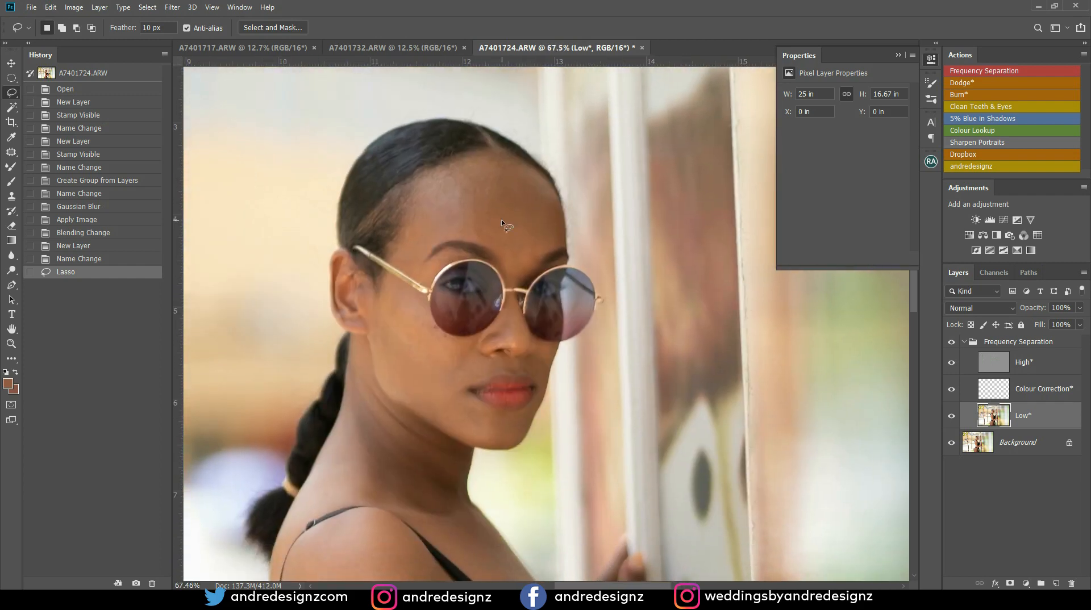
Switch to the Mixer Brush and reduce its size to 90.
key(b)
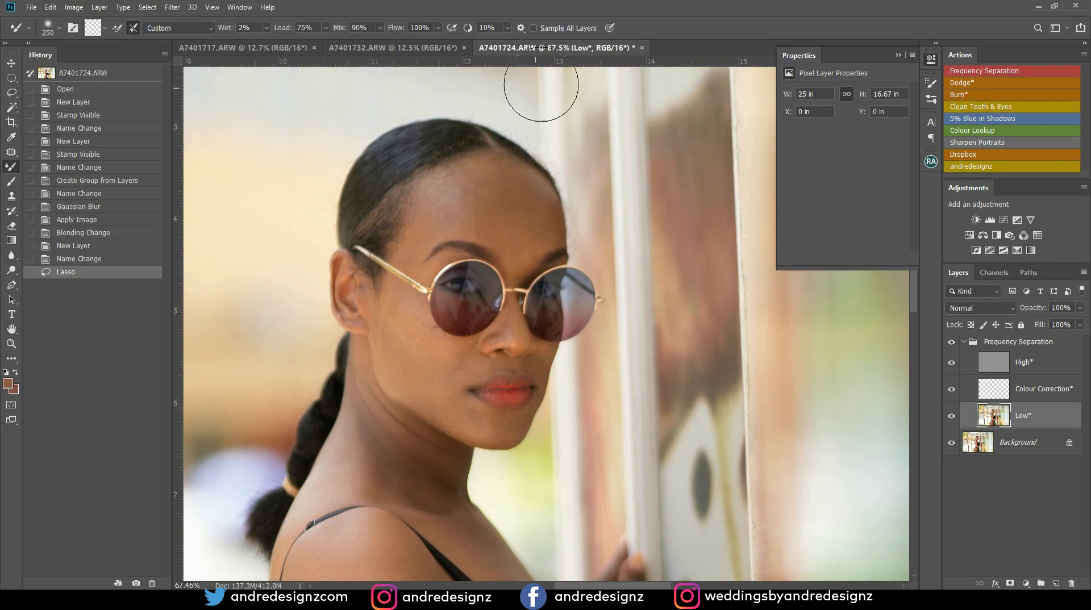
key(bracketleft)
key(bracketleft)
key(bracketleft)
key(bracketleft)
key(bracketleft)
key(bracketleft)
key(bracketright)
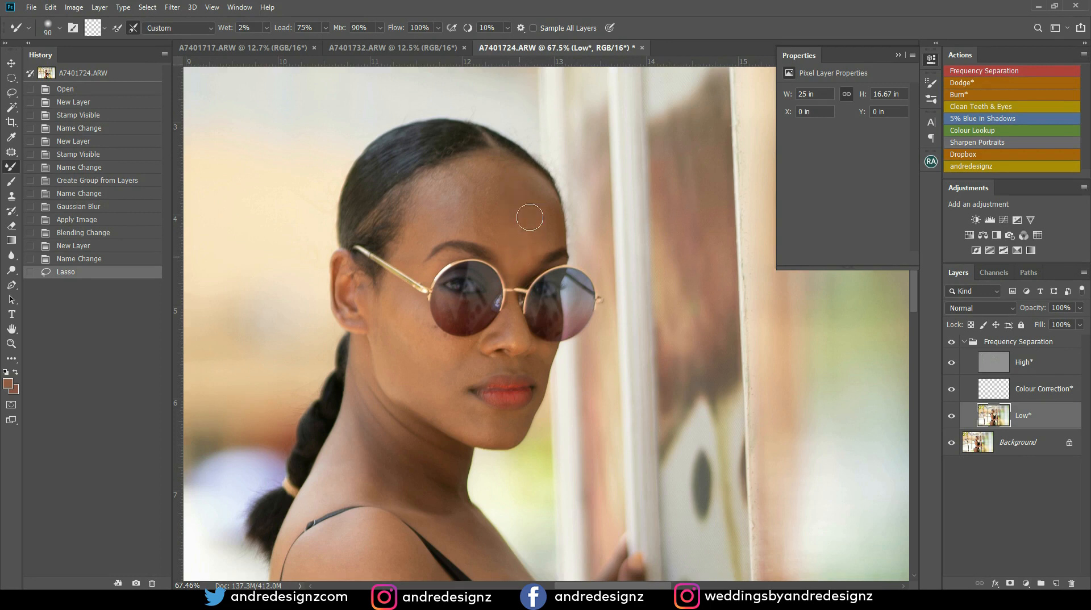
Blend the skin tones across the woman's forehead on the Low* layer with the Mixer Brush.
drag(524, 216, 521, 236)
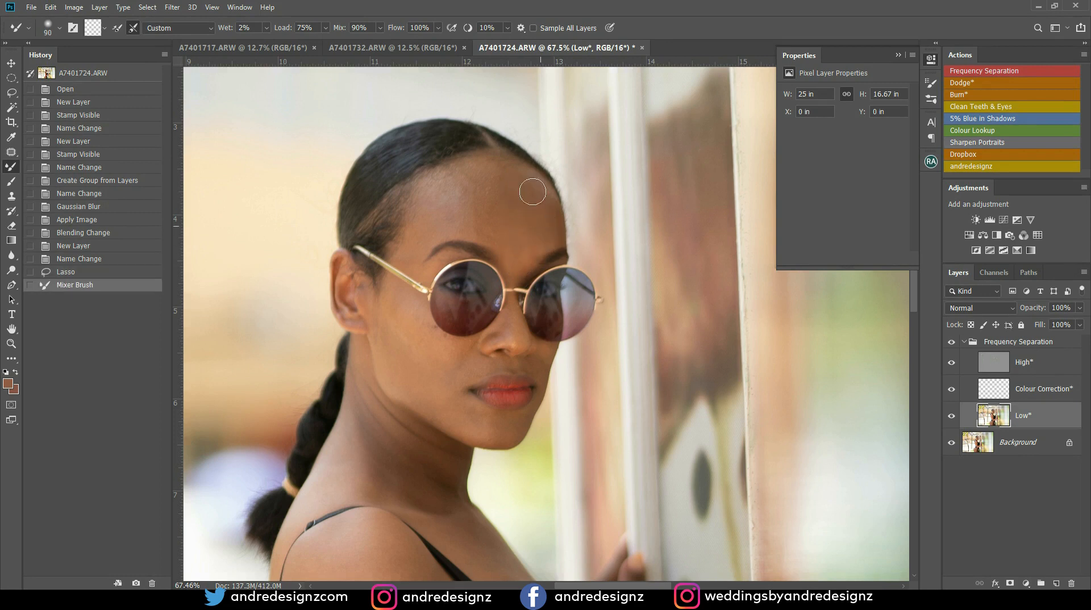
drag(518, 169, 521, 260)
drag(538, 184, 529, 259)
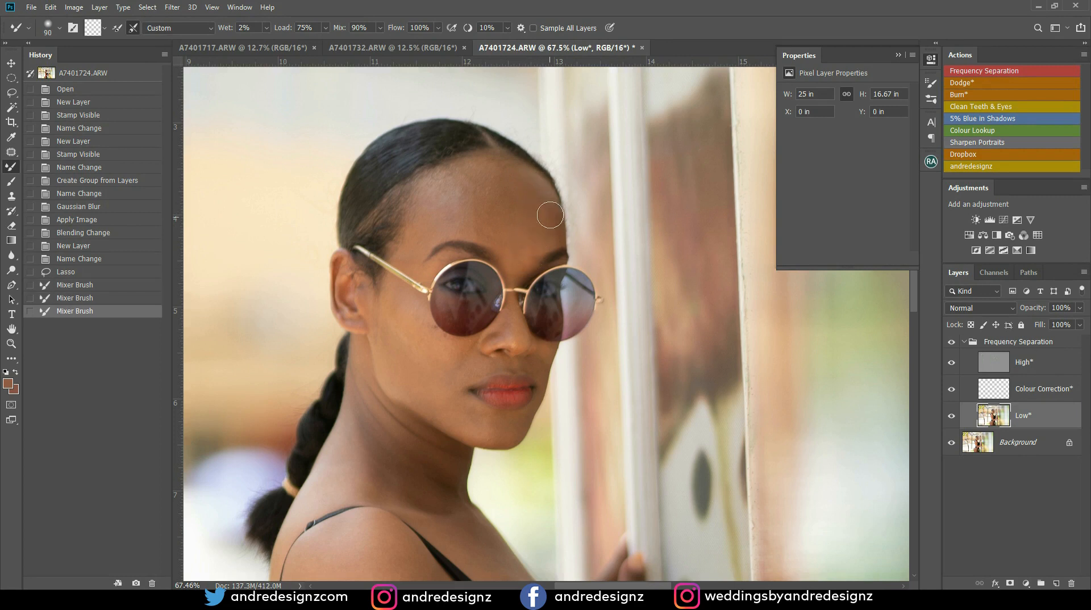
drag(553, 219, 524, 258)
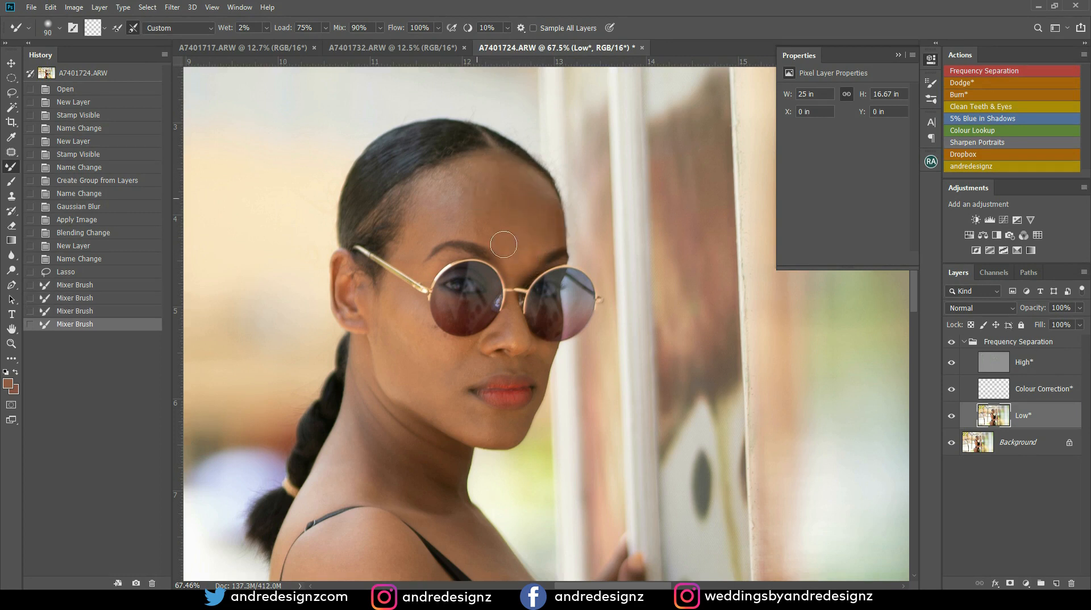
click(444, 206)
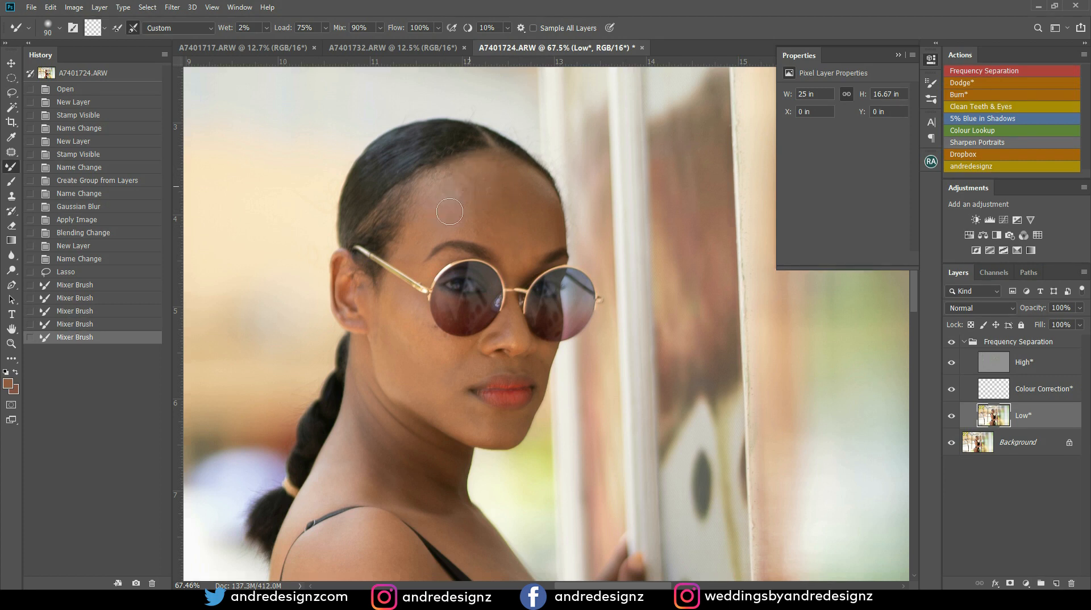
mouse_move(434, 209)
mouse_down()
mouse_move(474, 168)
mouse_move(434, 183)
mouse_move(511, 171)
mouse_move(446, 187)
mouse_move(498, 187)
mouse_up()
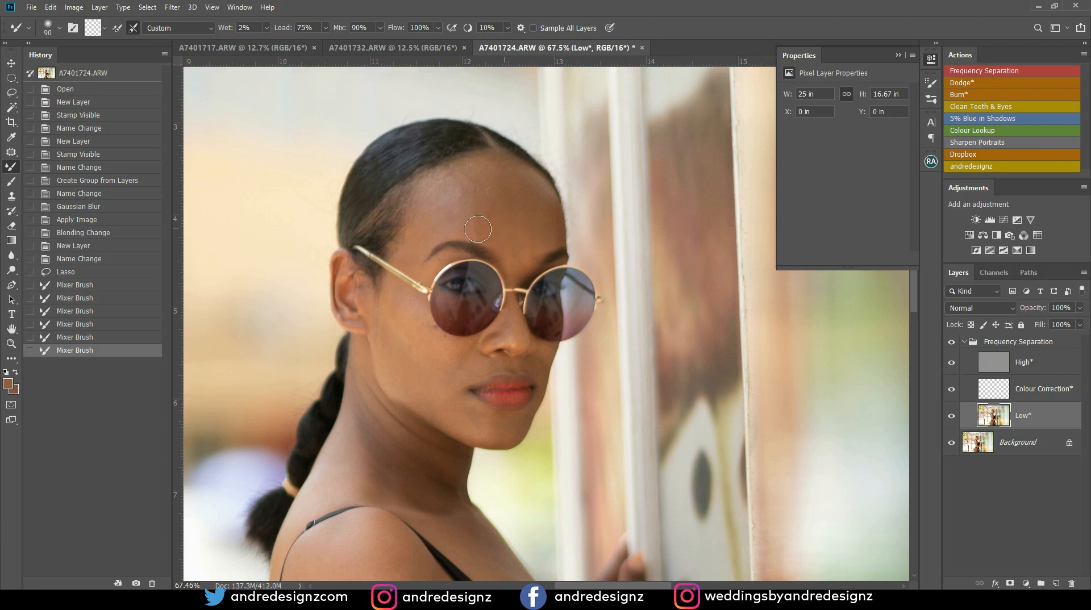
drag(419, 248, 588, 197)
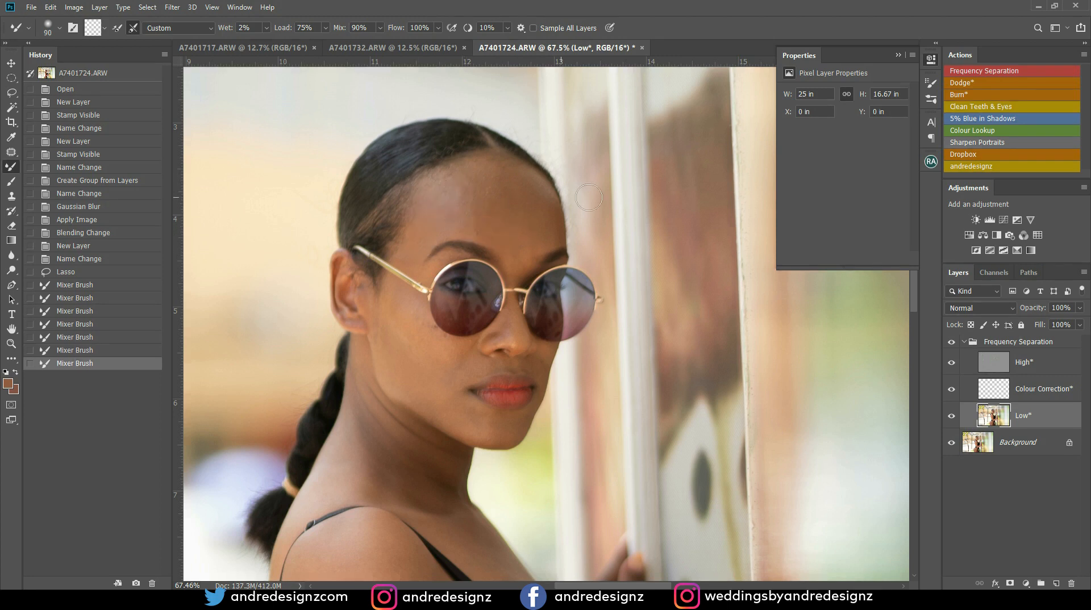
Compare the forehead retouch before and after by toggling the visibility of the Frequency Separation group.
click(952, 343)
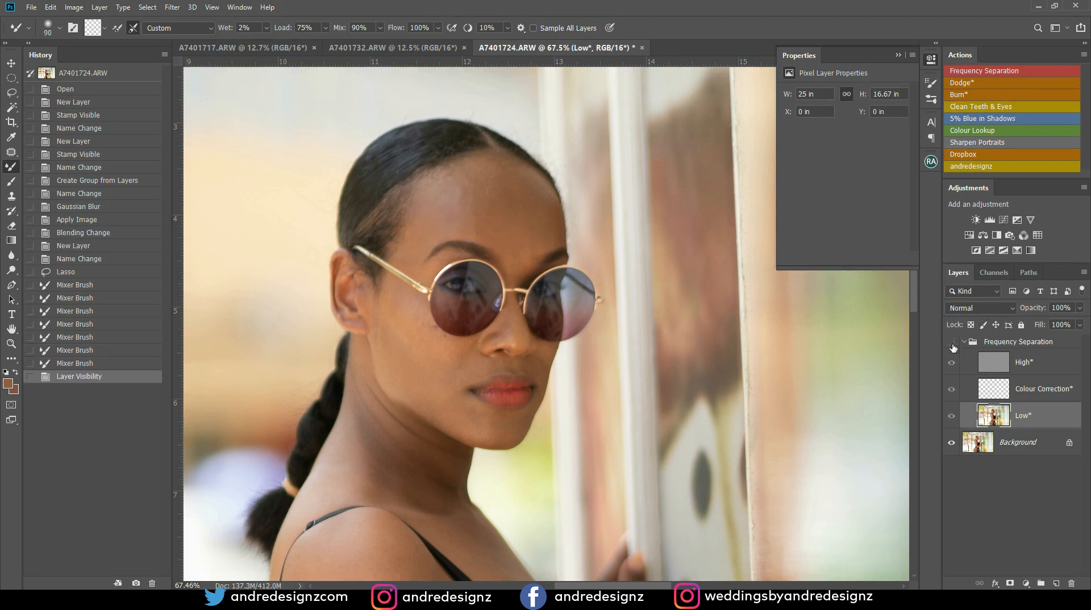
click(951, 344)
click(952, 344)
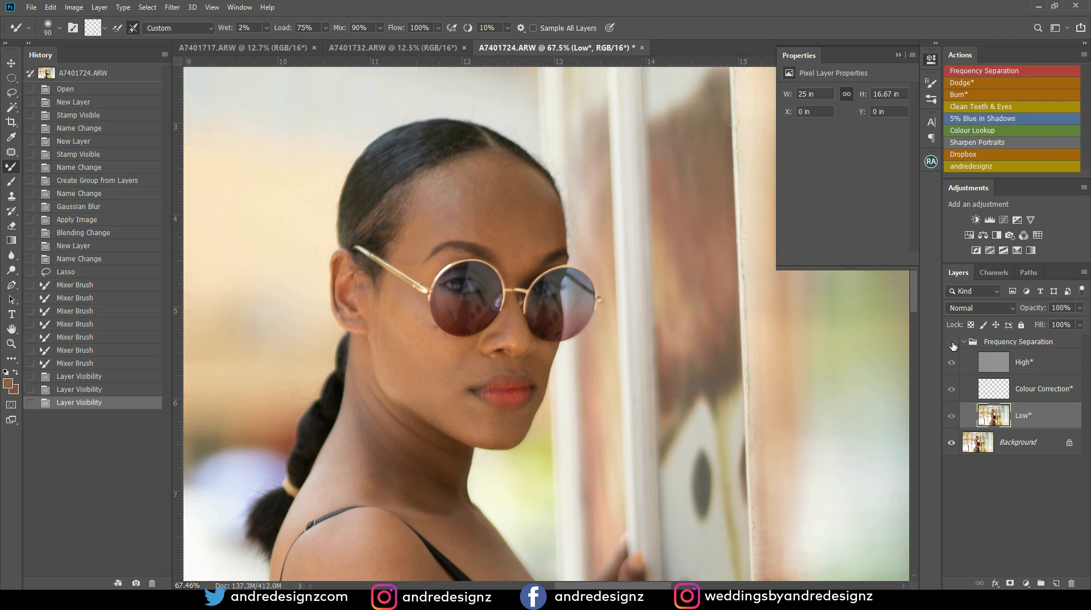
click(951, 343)
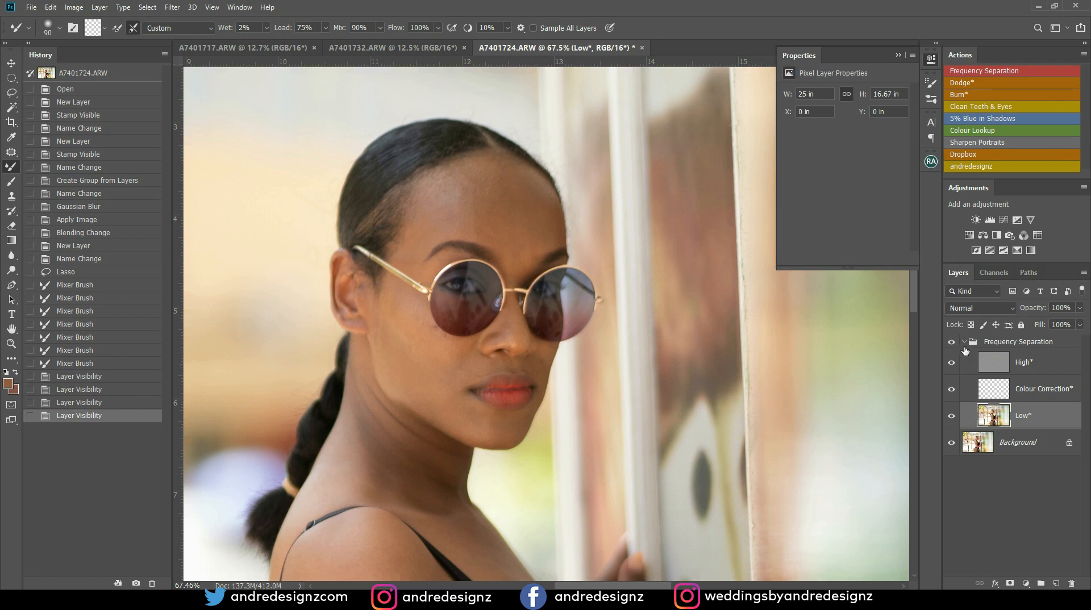
click(952, 343)
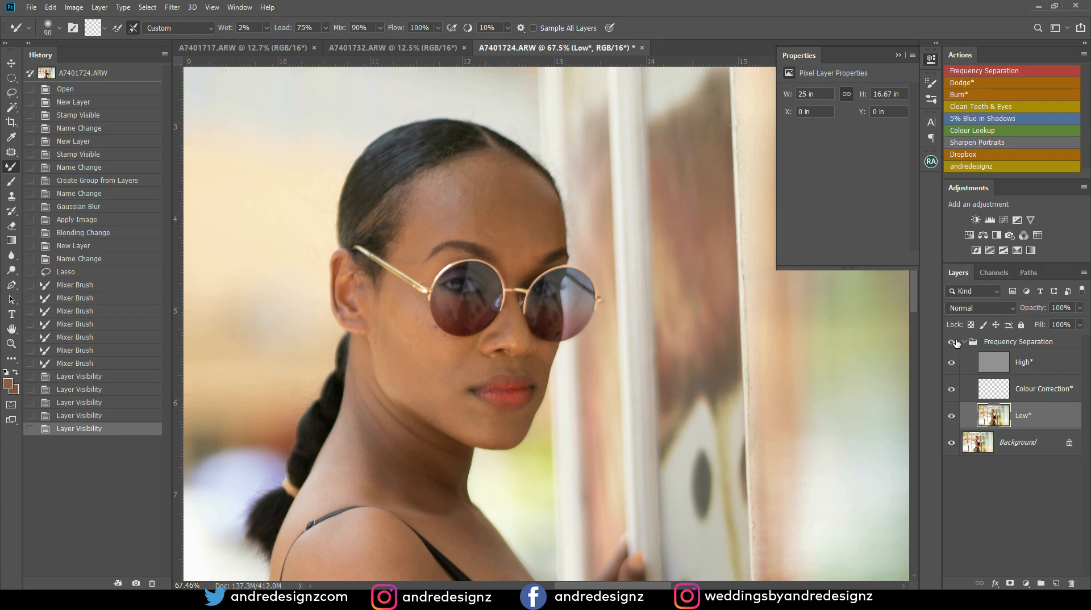
click(953, 343)
Revert the photo to its original opened snapshot and rerun the Frequency Separation action with a Gaussian Blur radius of 6.4 pixels.
click(107, 89)
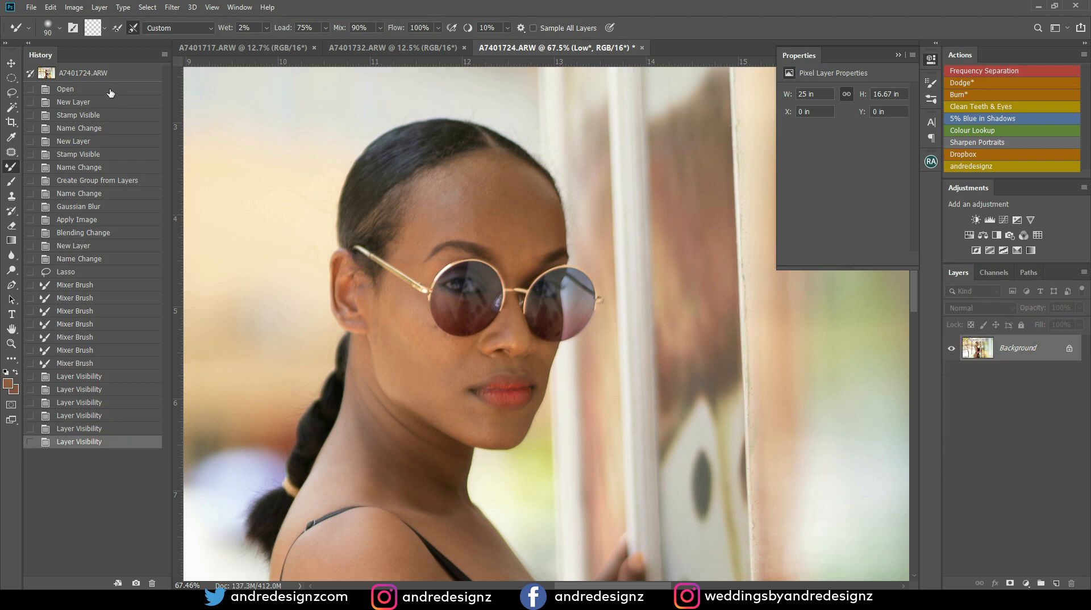
click(116, 75)
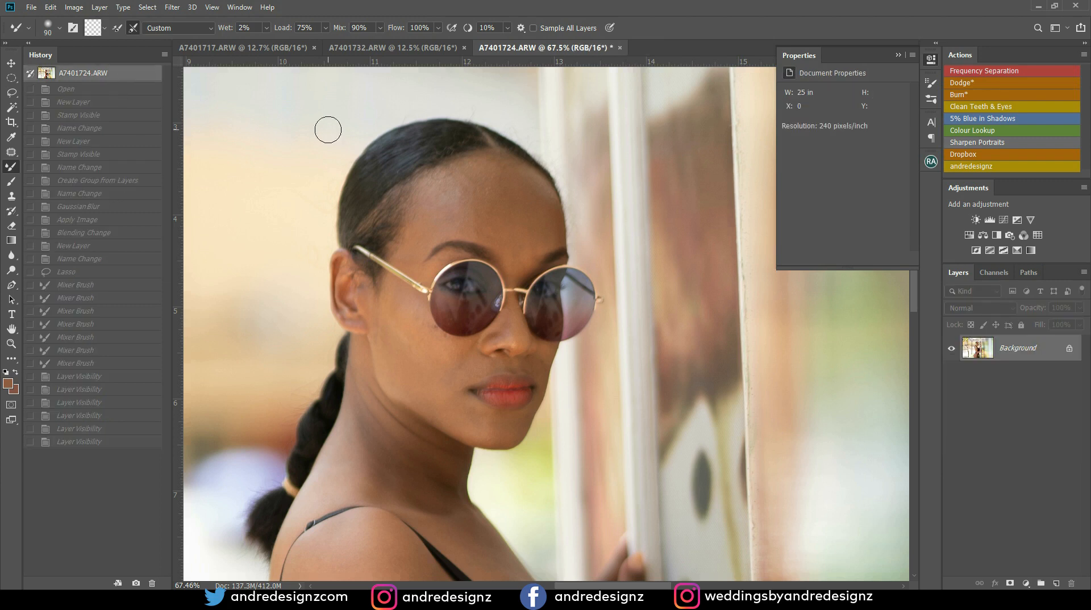
click(1000, 70)
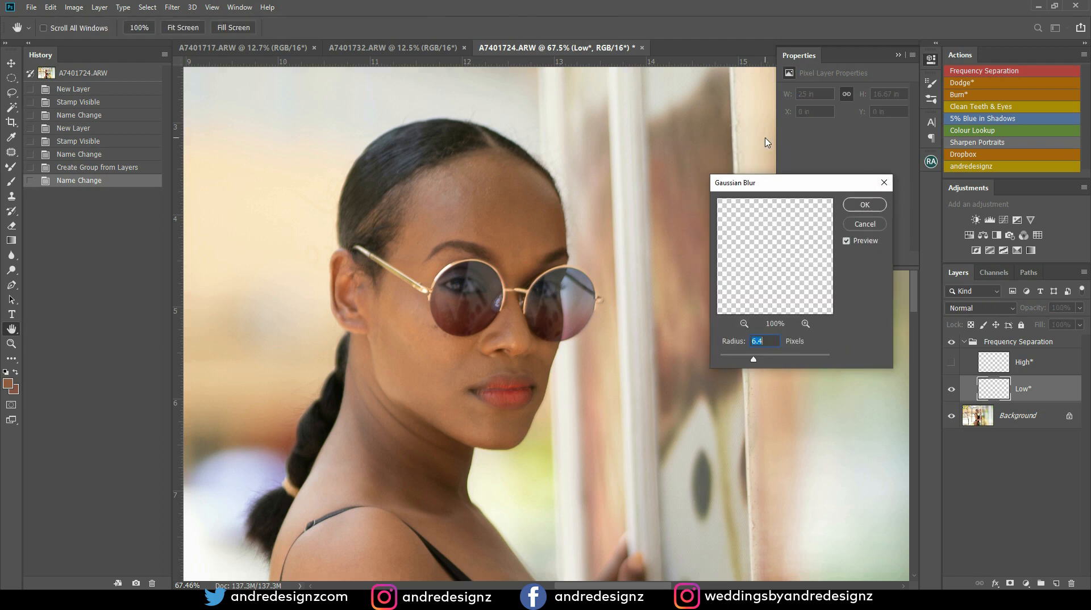
click(864, 206)
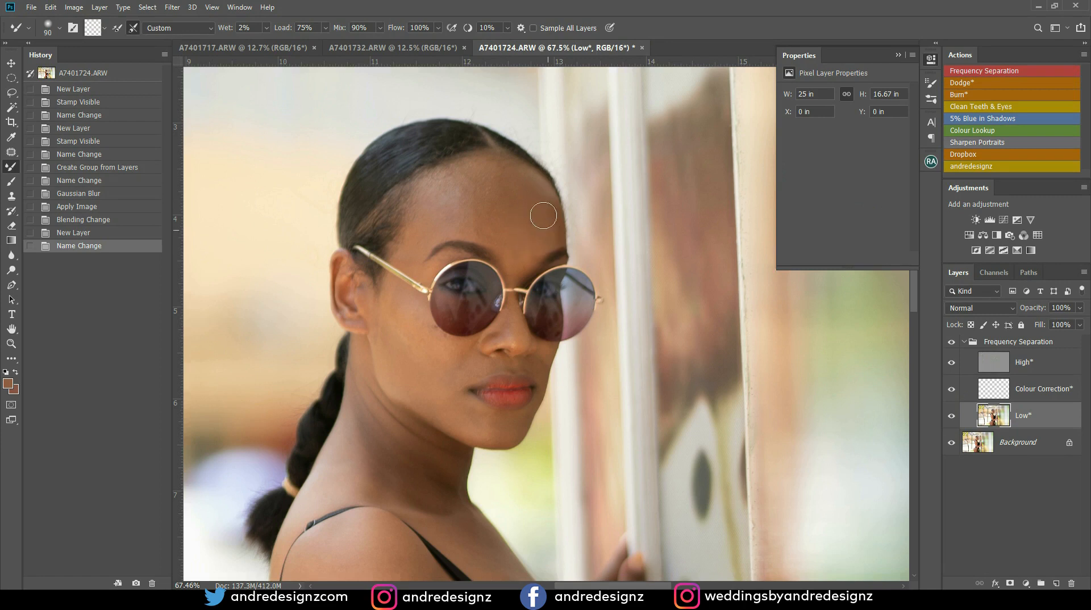
Blend the forehead and temple skin on the Low* layer with the Mixer Brush, comparing against the original with the group hidden.
drag(551, 235, 541, 238)
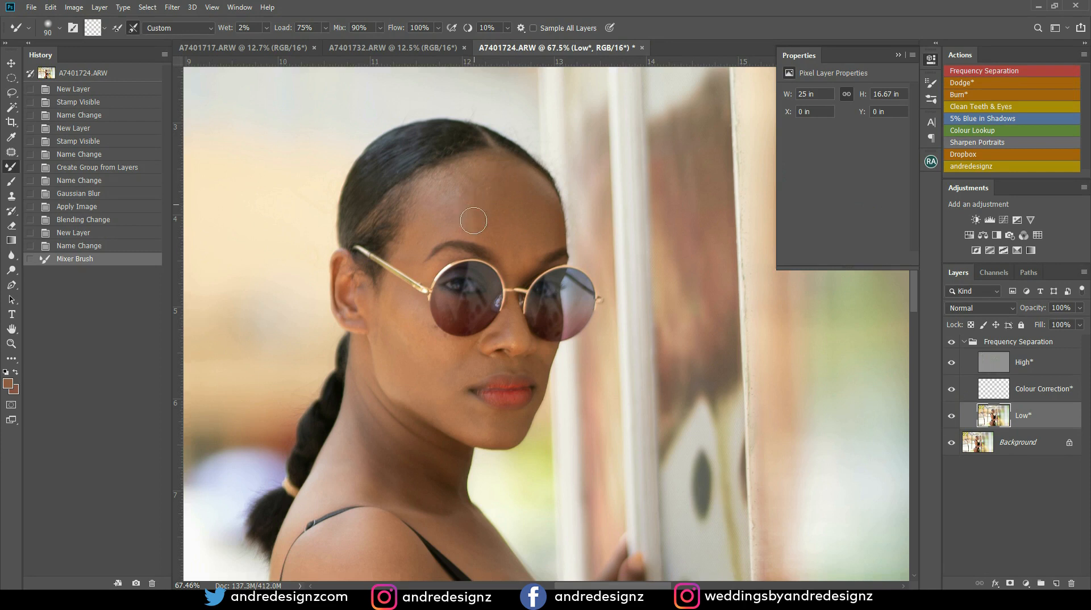
drag(432, 206, 503, 214)
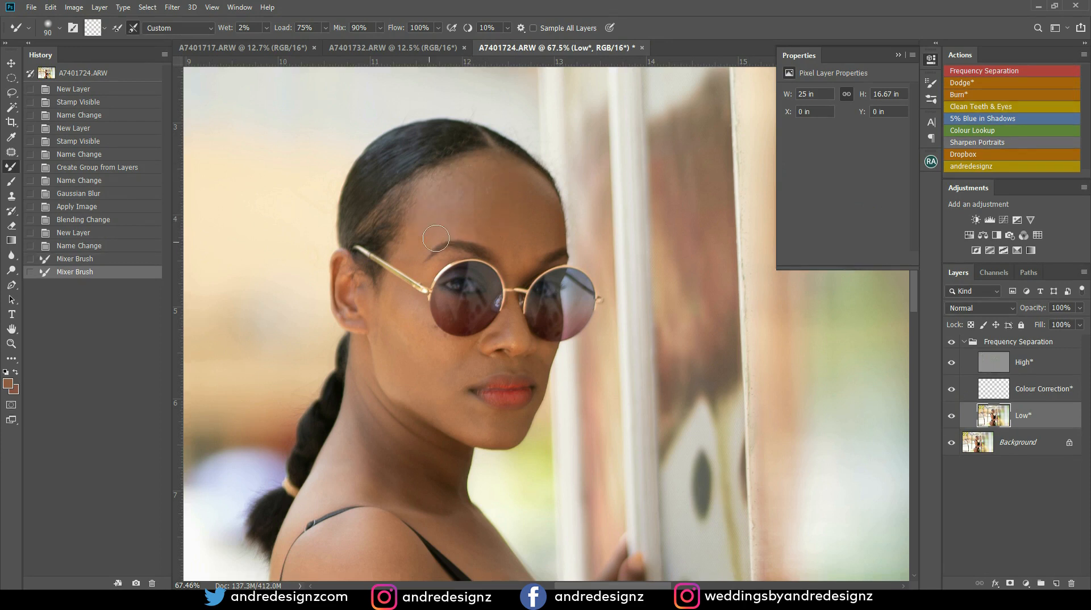
drag(435, 237, 468, 212)
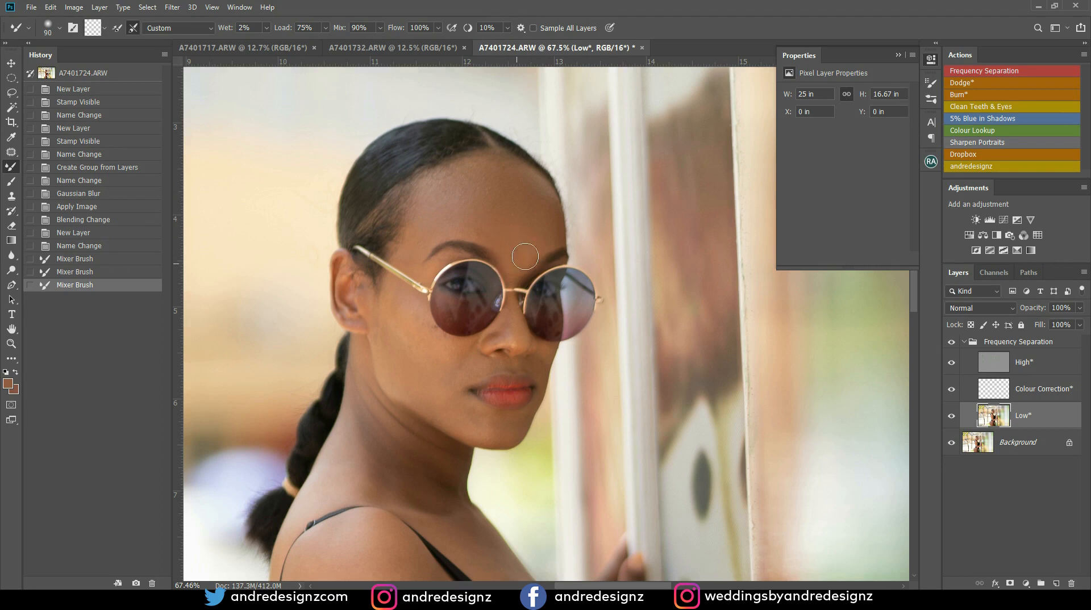
drag(462, 219, 550, 190)
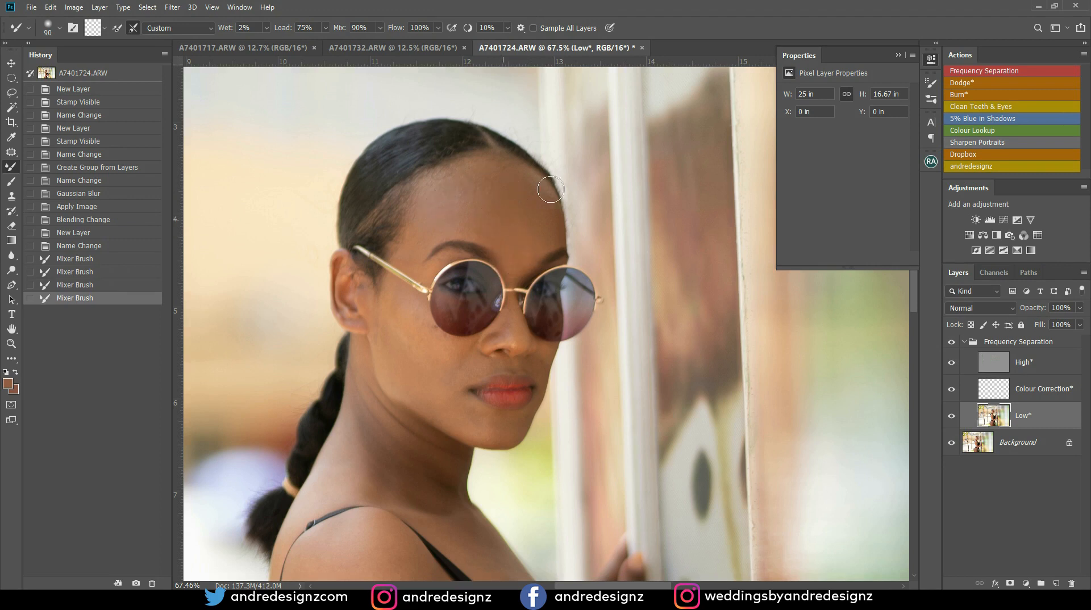
click(951, 342)
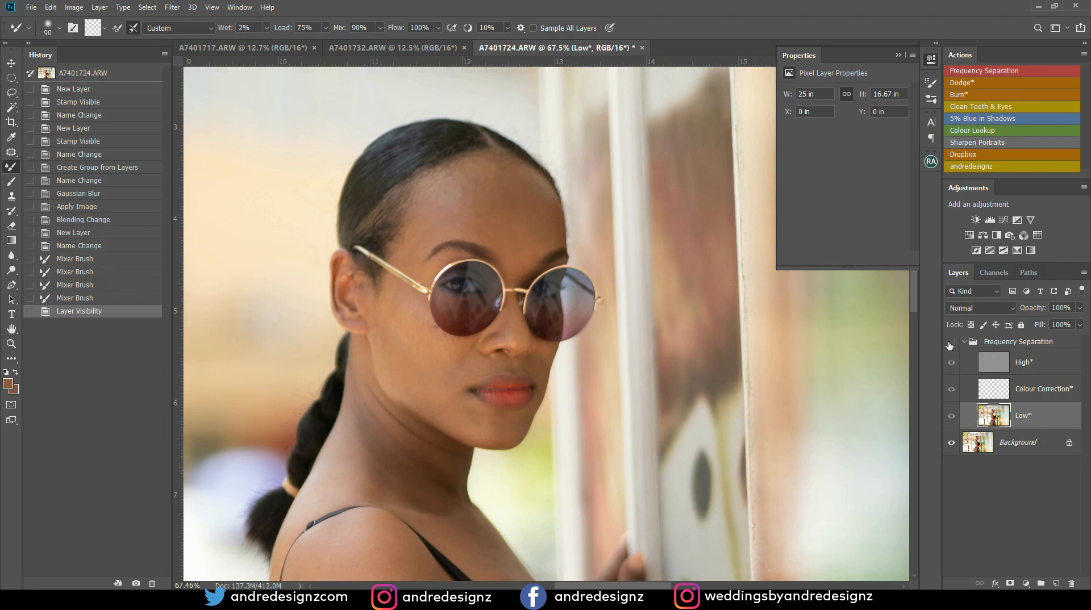
click(950, 343)
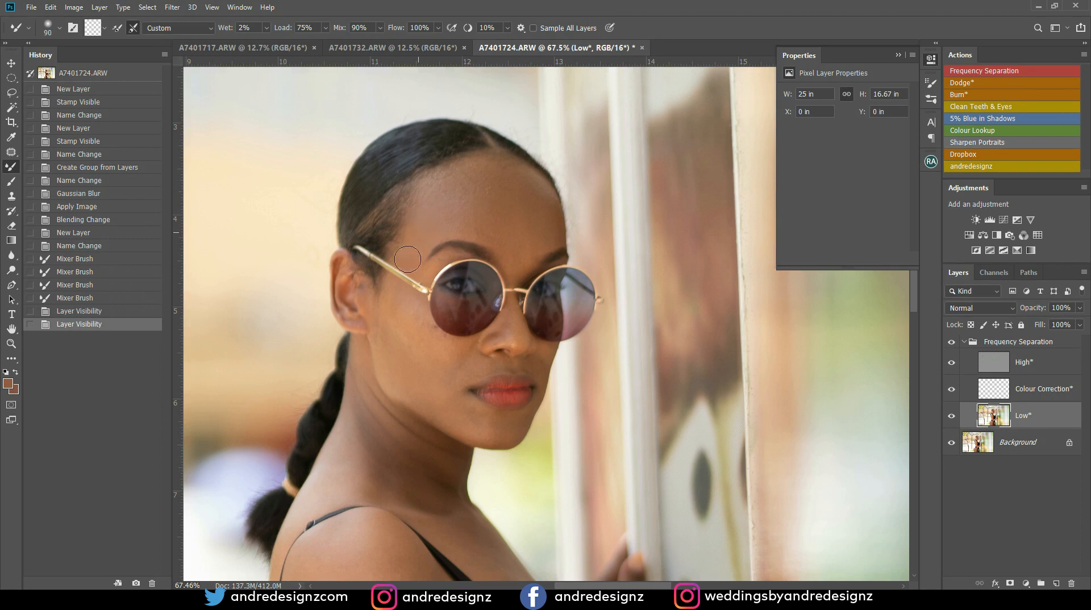
drag(411, 230, 414, 233)
Set the Mixer Brush size to 80 and blend the skin tones along the woman's cheek and jawline on the Low* layer.
key(bracketleft)
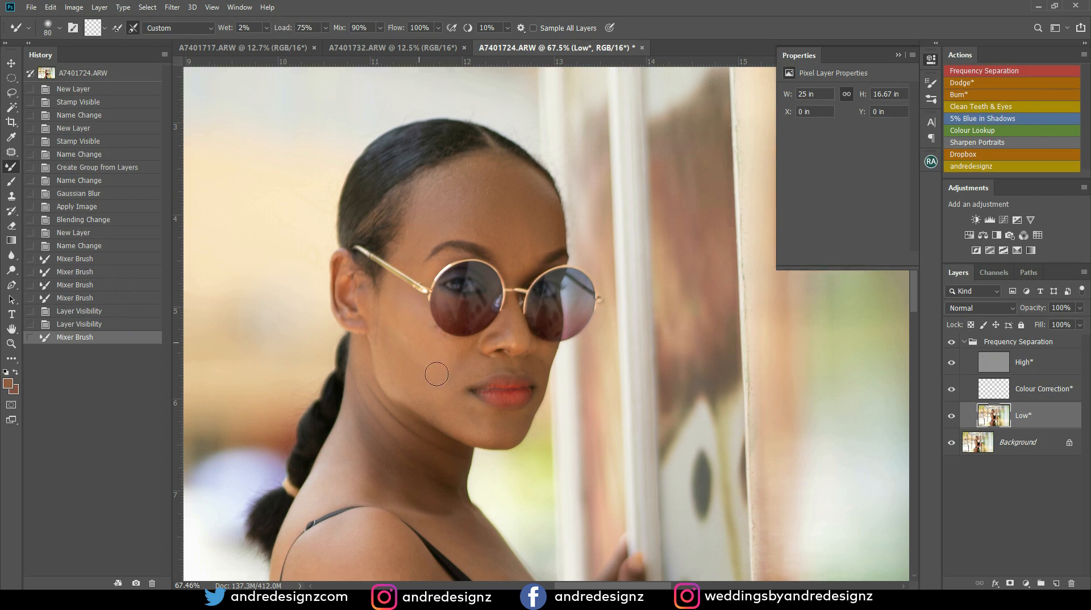
mouse_move(419, 358)
mouse_down()
mouse_move(409, 305)
mouse_move(447, 363)
mouse_move(425, 363)
mouse_move(405, 320)
mouse_move(412, 371)
mouse_move(417, 347)
mouse_move(396, 323)
mouse_move(392, 359)
mouse_move(381, 301)
mouse_move(379, 352)
mouse_move(381, 327)
mouse_up()
drag(448, 411, 450, 415)
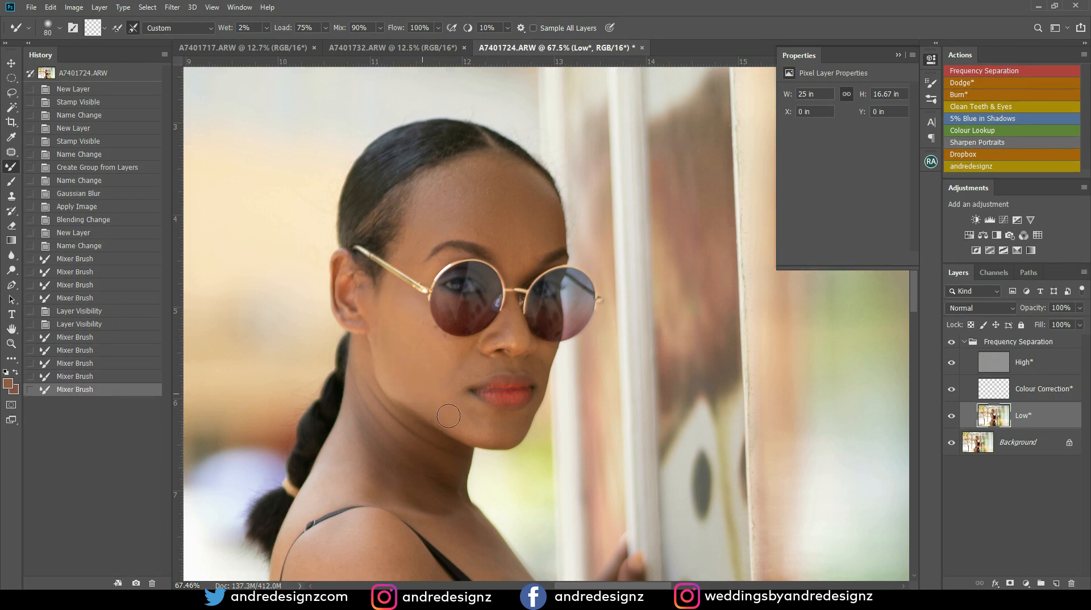
drag(425, 366, 412, 327)
mouse_move(434, 387)
mouse_down()
mouse_move(411, 322)
mouse_move(401, 330)
mouse_move(400, 303)
mouse_up()
mouse_move(434, 354)
mouse_down()
mouse_move(449, 377)
mouse_move(435, 359)
mouse_up()
drag(437, 363, 456, 402)
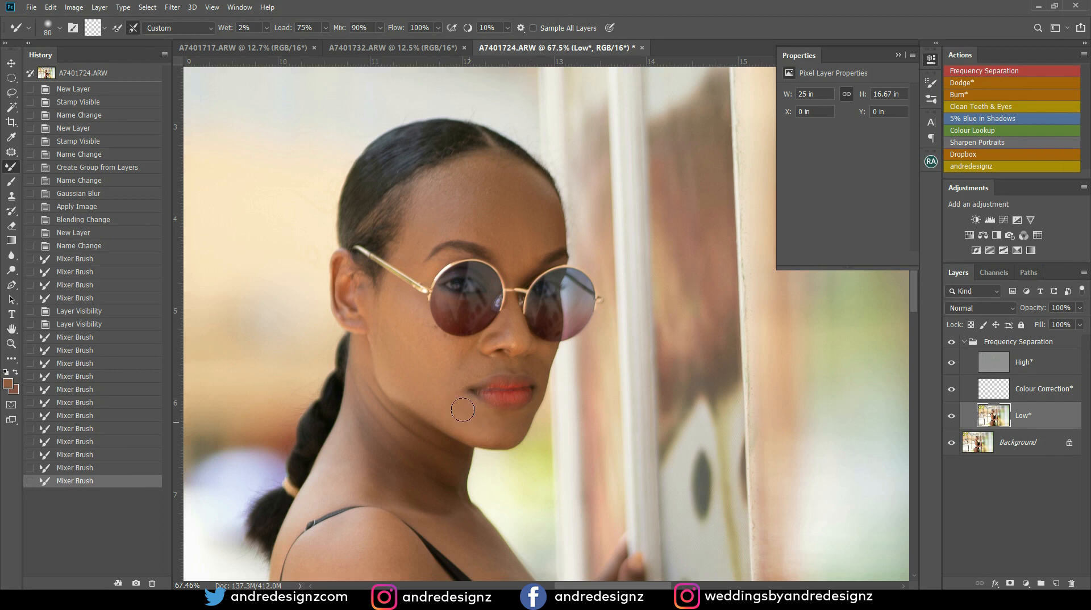
mouse_move(454, 424)
mouse_down()
mouse_move(444, 392)
mouse_move(397, 343)
mouse_up()
drag(435, 399, 391, 332)
mouse_move(394, 373)
mouse_down()
mouse_move(390, 308)
mouse_move(377, 333)
mouse_up()
mouse_move(437, 418)
mouse_down()
mouse_move(441, 361)
mouse_move(394, 334)
mouse_move(412, 335)
mouse_up()
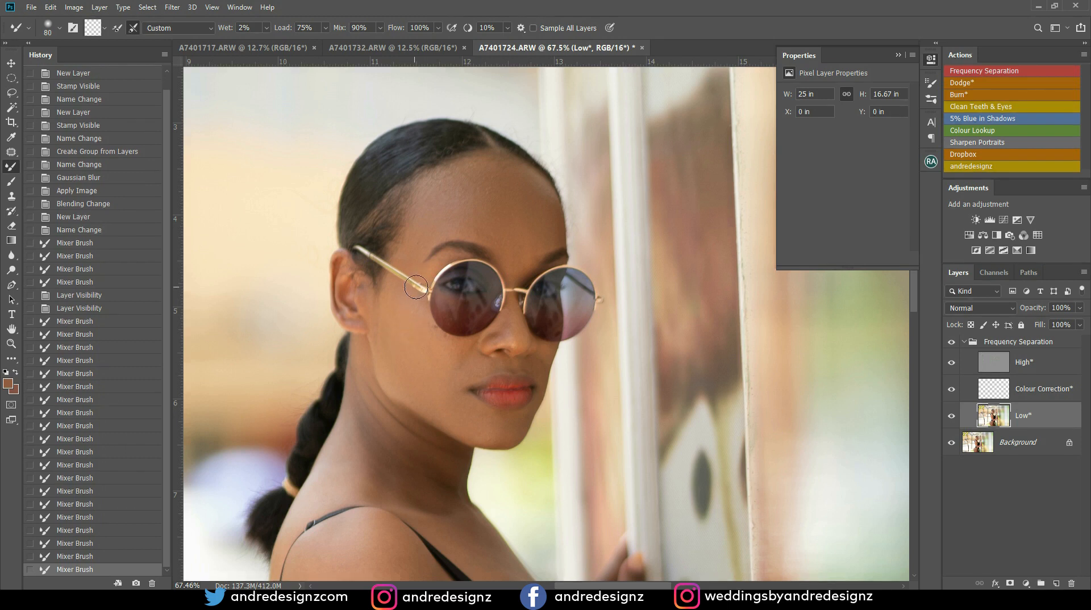
scroll(416, 285, up, 13)
scroll(450, 455, down, 18)
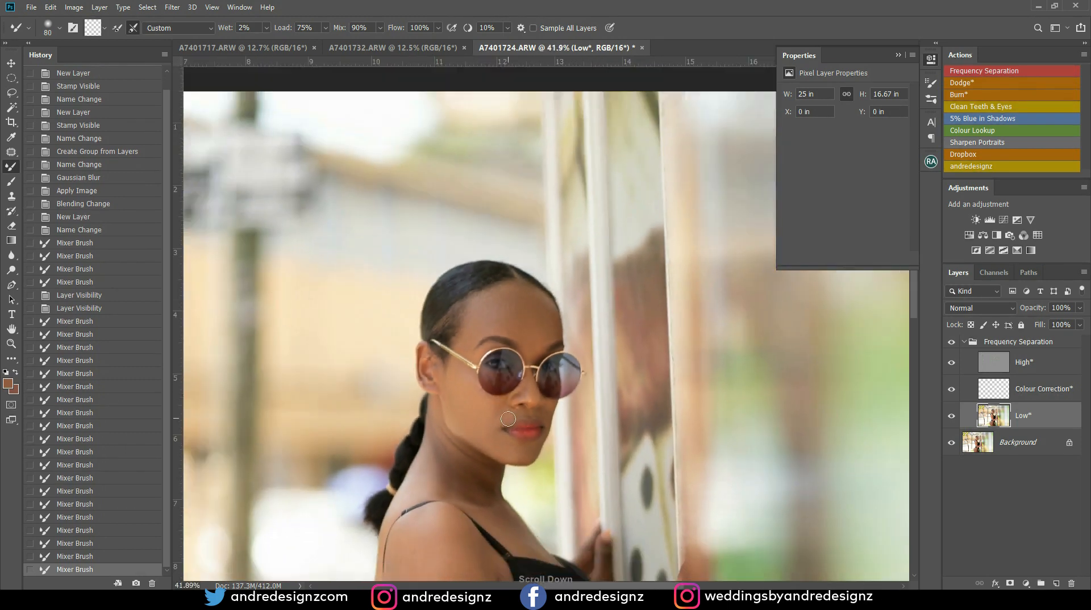
Blend the skin beside the mouth and on the chin on the Low* layer with the Mixer Brush at size 80.
scroll(501, 406, up, 1)
mouse_move(497, 411)
mouse_down()
mouse_move(490, 438)
mouse_move(501, 449)
mouse_move(480, 435)
mouse_move(504, 450)
mouse_up()
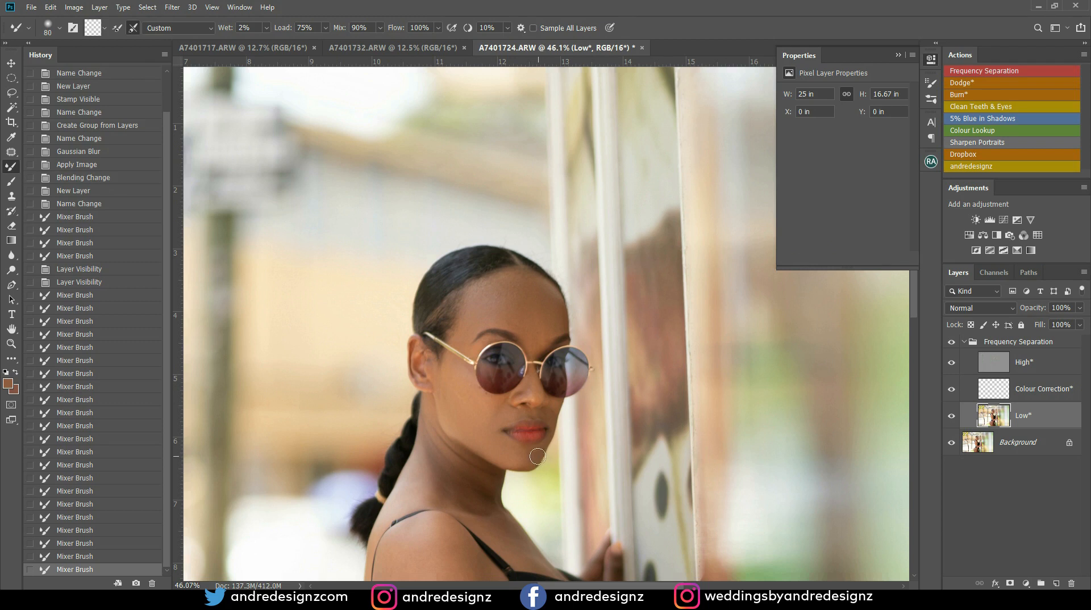
click(506, 449)
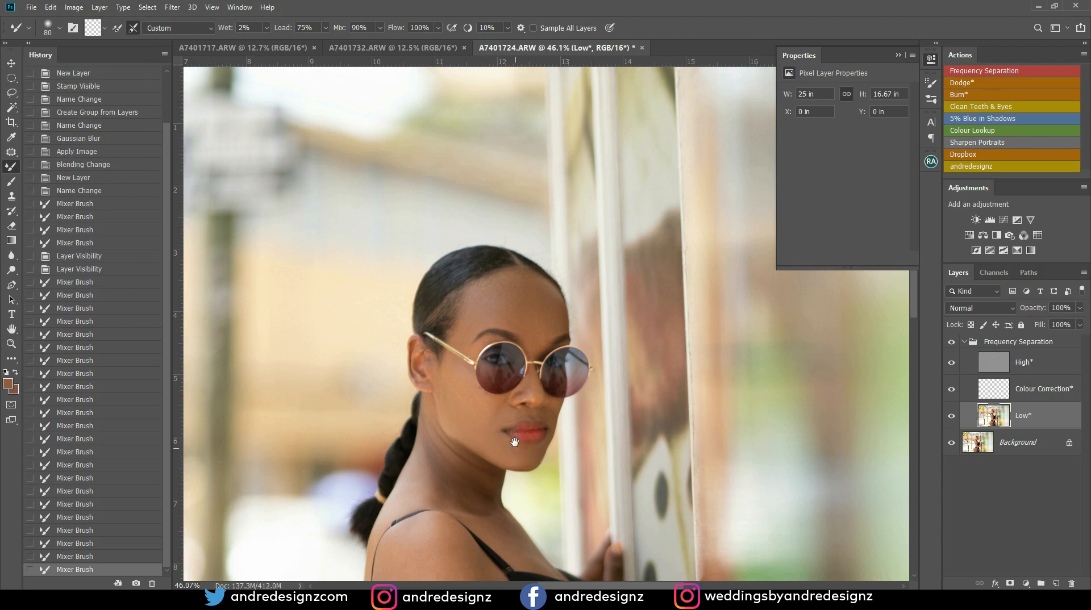
Blend the cheek and jawline skin on the Low* layer with the Mixer Brush, comparing against the original with the Frequency Separation group hidden.
scroll(505, 449, down, 5)
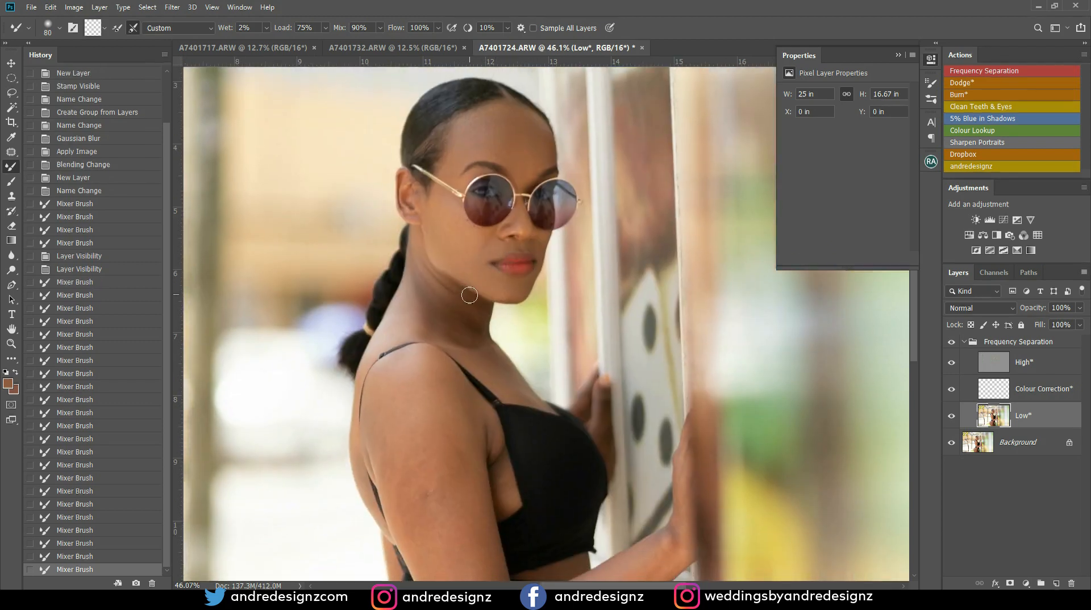
scroll(449, 297, down, 5)
scroll(508, 234, down, 1)
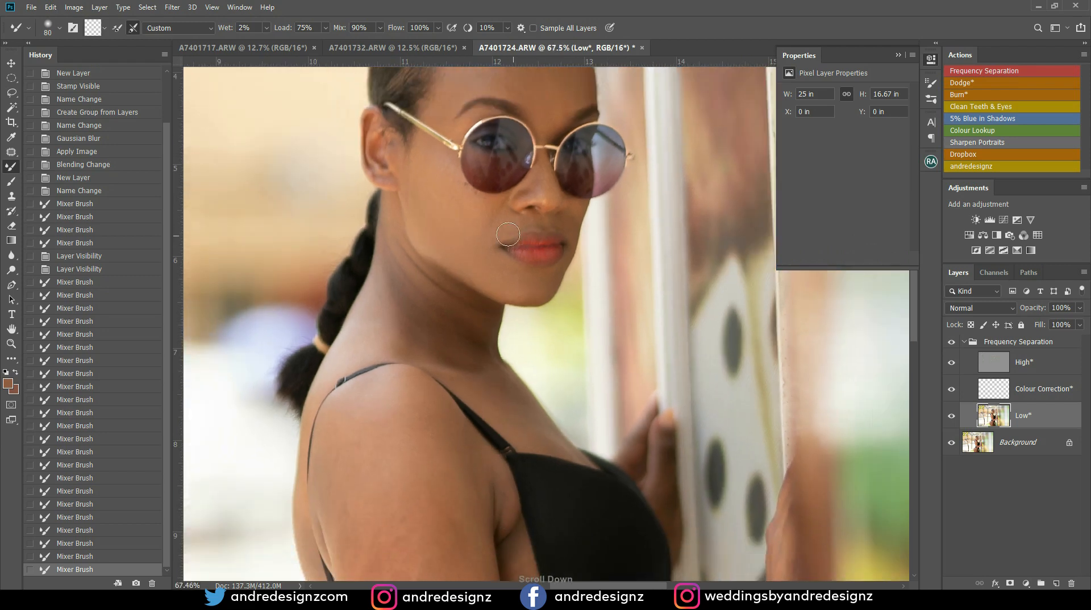
mouse_move(477, 271)
mouse_down()
mouse_move(495, 229)
mouse_move(426, 208)
mouse_up()
mouse_move(423, 170)
mouse_down()
mouse_move(425, 251)
mouse_move(413, 174)
mouse_move(429, 207)
mouse_move(414, 157)
mouse_move(418, 217)
mouse_move(436, 218)
mouse_move(416, 166)
mouse_move(447, 258)
mouse_up()
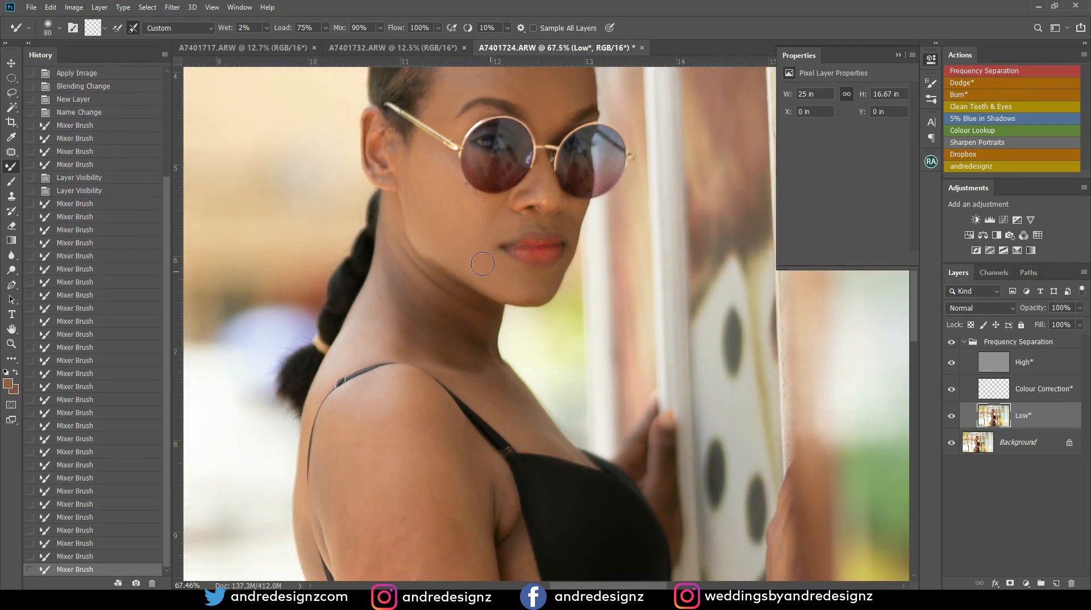
mouse_move(514, 298)
mouse_down()
mouse_move(454, 249)
mouse_move(463, 212)
mouse_up()
click(950, 343)
click(952, 343)
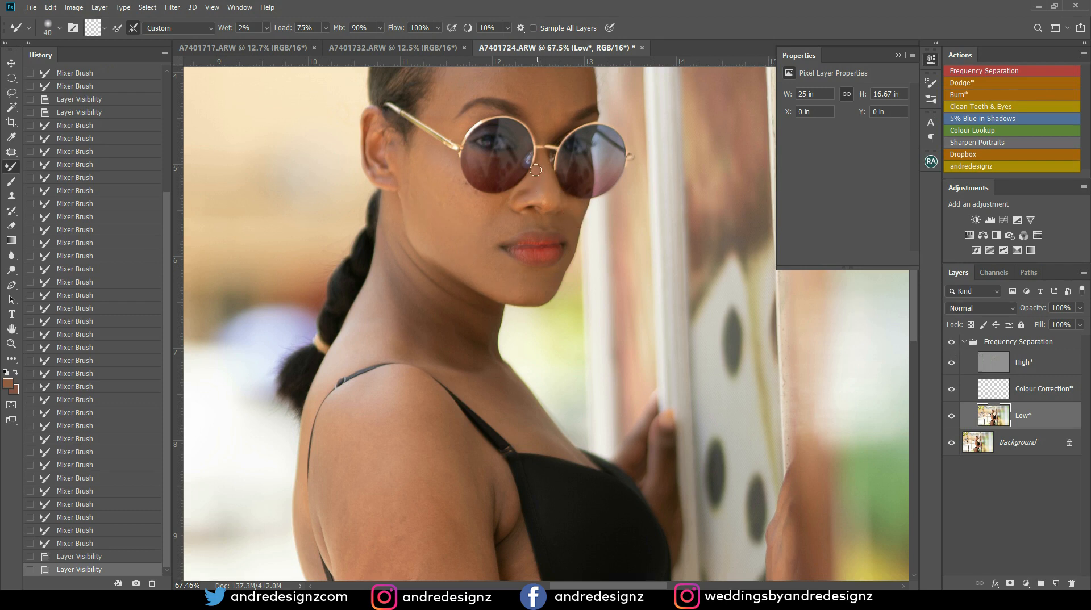
Blend the skin on the nose and above the upper lip on the Low* layer with the Mixer Brush at size 40.
mouse_move(534, 190)
mouse_down()
mouse_move(551, 195)
mouse_move(546, 178)
mouse_up()
mouse_move(491, 226)
mouse_down()
mouse_move(504, 204)
mouse_move(502, 223)
mouse_move(550, 223)
mouse_up()
Try blending the neck shadow with the Mixer Brush at size 90 and step back in the history to before that stroke.
key(])
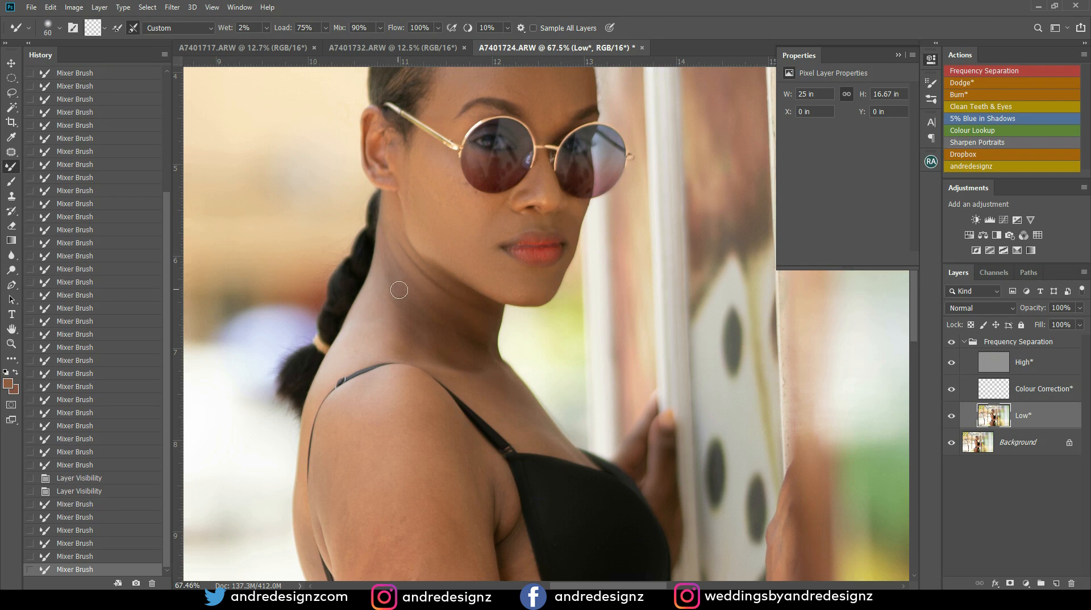
key(])
drag(397, 275, 425, 341)
click(109, 556)
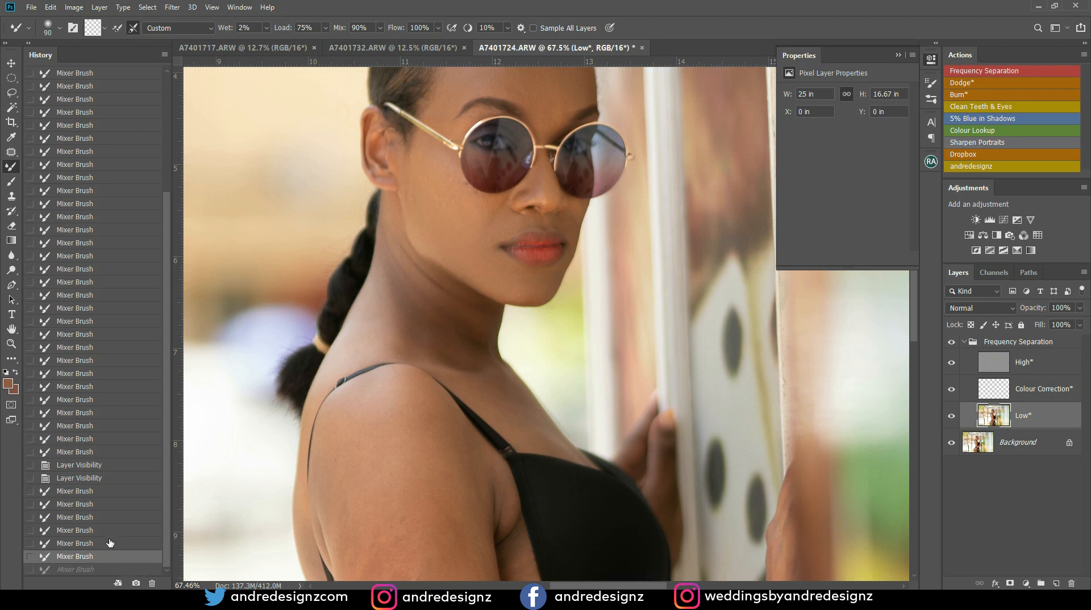
click(112, 542)
click(116, 557)
Patch blemishes on the upper forehead near the hairline on the High* layer with the Patch tool.
click(969, 344)
click(966, 343)
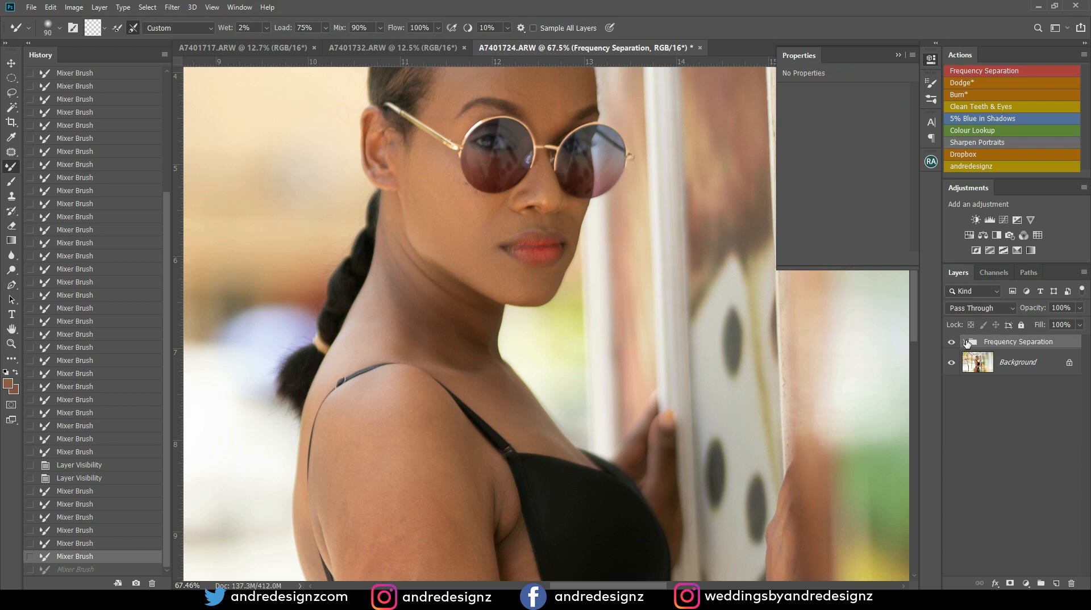
click(966, 343)
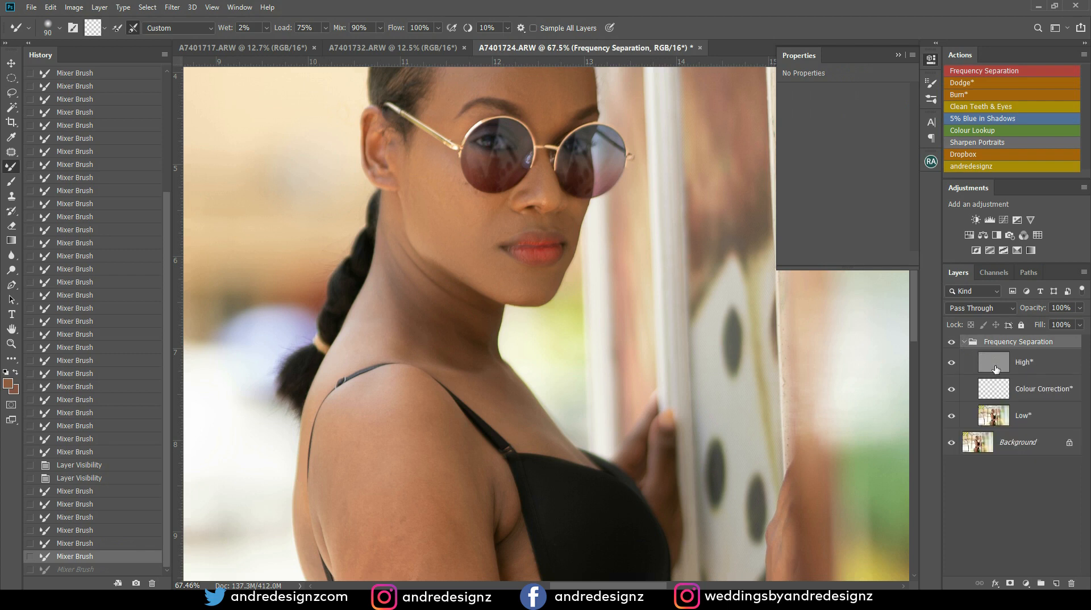
click(995, 367)
scroll(498, 131, down, 3)
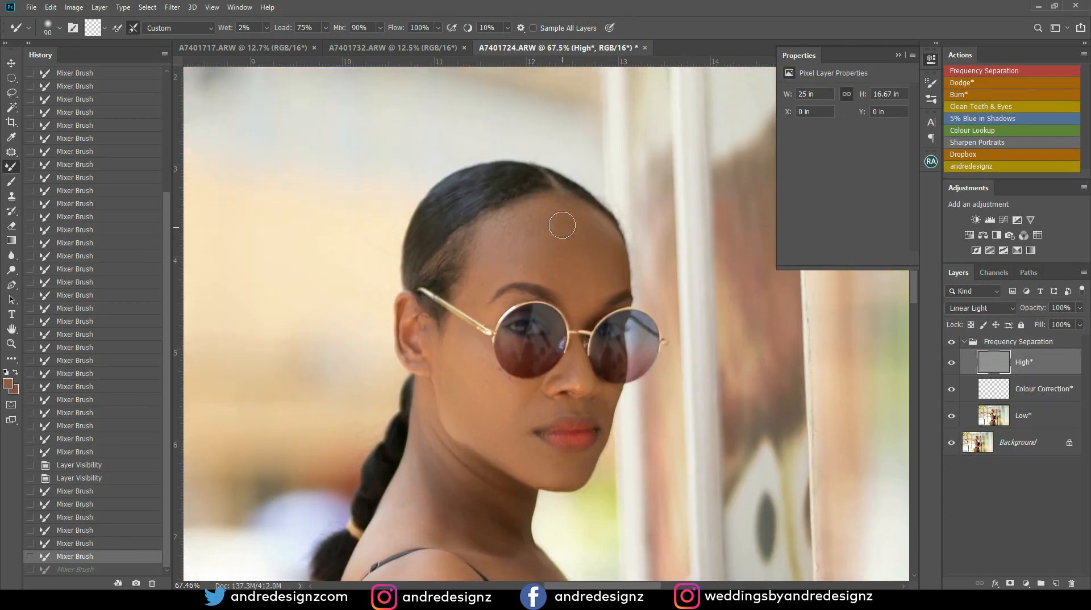
scroll(541, 220, up, 5)
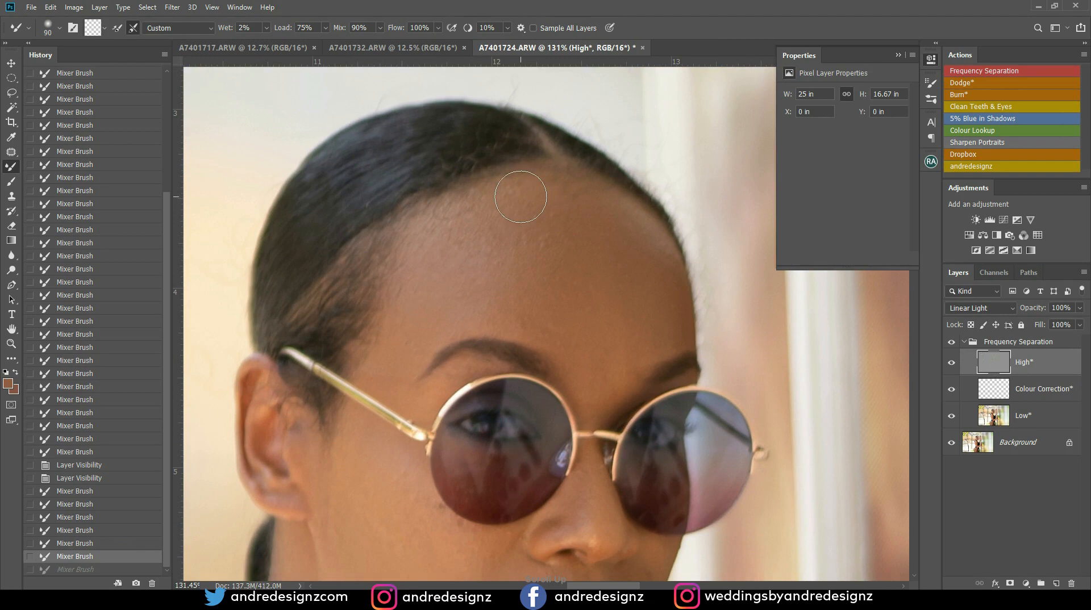
key(s)
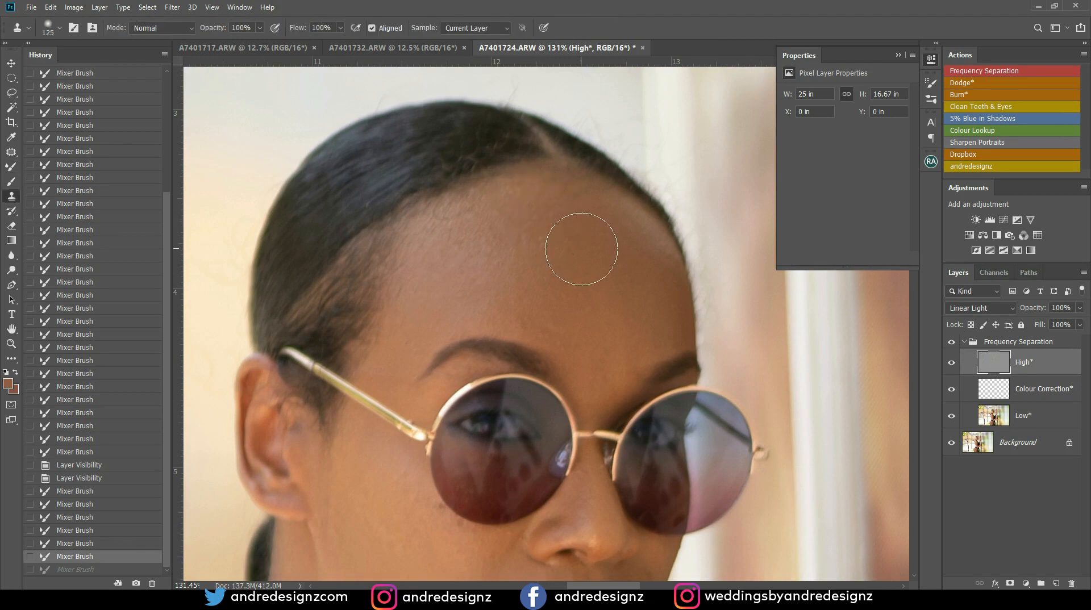
key(bracketleft)
key(j)
drag(545, 234, 575, 249)
key(ctrl+d)
mouse_move(547, 214)
mouse_down()
mouse_move(562, 219)
mouse_move(537, 241)
mouse_up()
key(ctrl+d)
Patch the remaining texture spots across the middle of the forehead and above the eyebrow on the High* layer.
drag(522, 248, 522, 273)
drag(451, 203, 454, 219)
mouse_move(453, 221)
mouse_down()
mouse_move(494, 276)
mouse_move(522, 267)
mouse_up()
mouse_move(515, 270)
mouse_down()
mouse_move(526, 291)
mouse_move(528, 181)
mouse_move(549, 216)
mouse_move(514, 196)
mouse_move(542, 188)
mouse_move(494, 169)
mouse_move(501, 181)
mouse_move(490, 156)
mouse_up()
key(ctrl+d)
key(ctrl+d)
key(ctrl+d)
key(ctrl+d)
mouse_move(373, 196)
mouse_down()
mouse_move(376, 205)
mouse_move(391, 177)
mouse_up()
Patch the texture flaws under the sunglass lens and beside the nose on the High* layer.
click(390, 243)
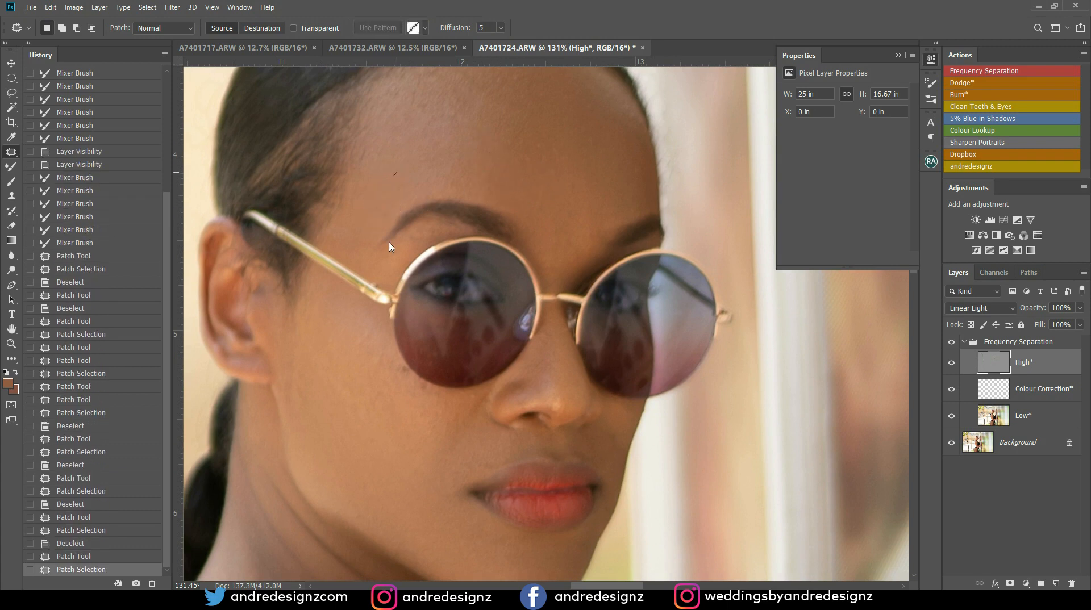
drag(390, 244, 469, 95)
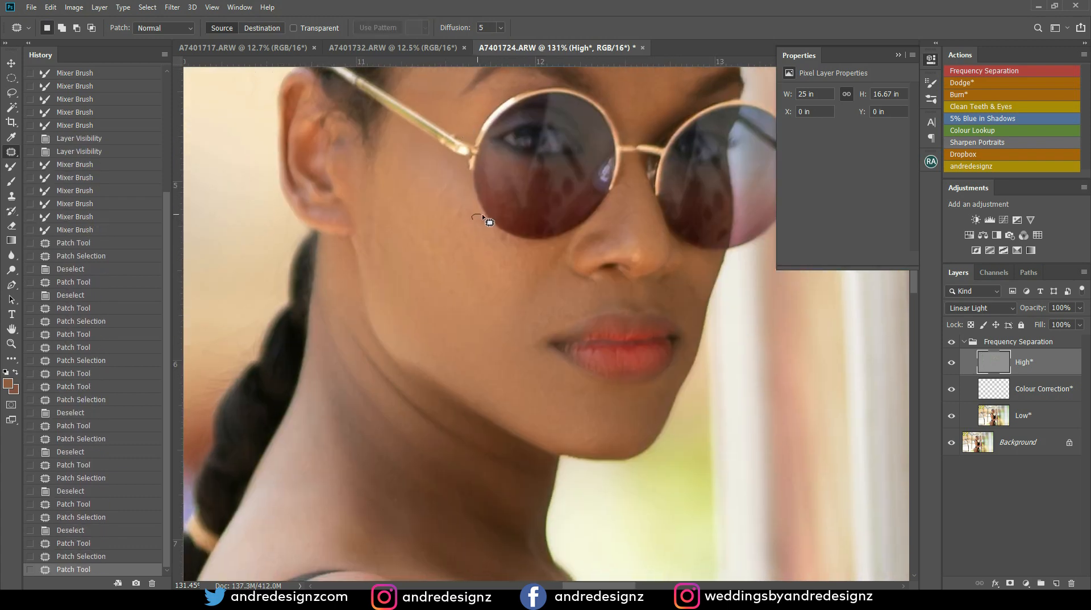
mouse_move(491, 224)
mouse_down()
mouse_move(488, 254)
mouse_move(509, 237)
mouse_up()
key(ctrl+d)
mouse_move(506, 241)
mouse_down()
mouse_move(493, 272)
mouse_move(510, 267)
mouse_move(530, 288)
mouse_up()
key(ctrl+d)
drag(559, 249, 560, 245)
drag(551, 251, 542, 262)
key(ctrl+d)
Patch the spots on the outer cheek near the ear and on the lower cheek on the High* layer.
mouse_move(435, 265)
mouse_down()
mouse_move(444, 251)
mouse_move(445, 279)
mouse_up()
key(ctrl+d)
mouse_move(391, 235)
mouse_down()
mouse_move(375, 255)
mouse_move(392, 241)
mouse_up()
drag(394, 251, 410, 282)
key(ctrl+d)
drag(496, 284, 495, 280)
mouse_move(480, 283)
mouse_down()
mouse_move(458, 274)
mouse_move(471, 294)
mouse_up()
Patch the uneven texture across the middle of the cheek on the High* layer.
drag(458, 293, 457, 227)
mouse_move(462, 245)
mouse_down()
mouse_move(459, 205)
mouse_move(461, 217)
mouse_up()
drag(464, 227, 452, 196)
key(ctrl+d)
mouse_move(438, 194)
mouse_down()
mouse_move(451, 237)
mouse_move(452, 172)
mouse_up()
key(ctrl+d)
drag(449, 192, 454, 236)
key(ctrl+d)
Patch the flaws along the jaw, around the mouth and on the far cheek on the High* layer, leaving nothing selected.
drag(478, 288, 484, 143)
mouse_move(436, 220)
mouse_down()
mouse_move(459, 224)
mouse_move(463, 243)
mouse_up()
key(ctrl+d)
mouse_move(514, 205)
mouse_down()
mouse_move(540, 188)
mouse_move(513, 203)
mouse_up()
drag(524, 195, 524, 142)
drag(520, 152, 535, 116)
drag(528, 121, 527, 155)
key(ctrl+d)
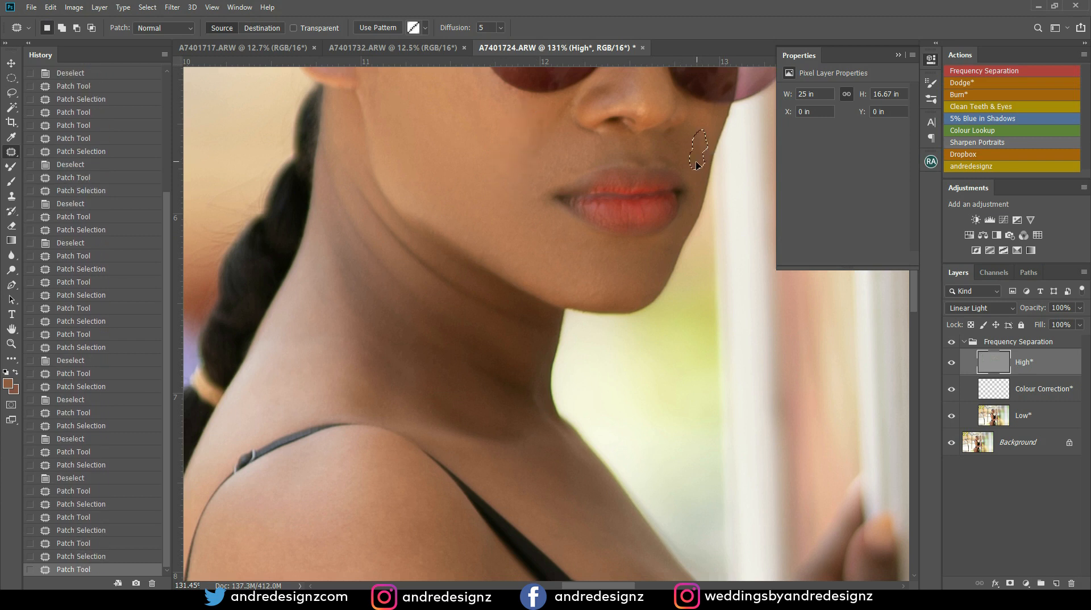
Compare the face retouch before and after by toggling the visibility of the Frequency Separation group.
scroll(656, 210, down, 10)
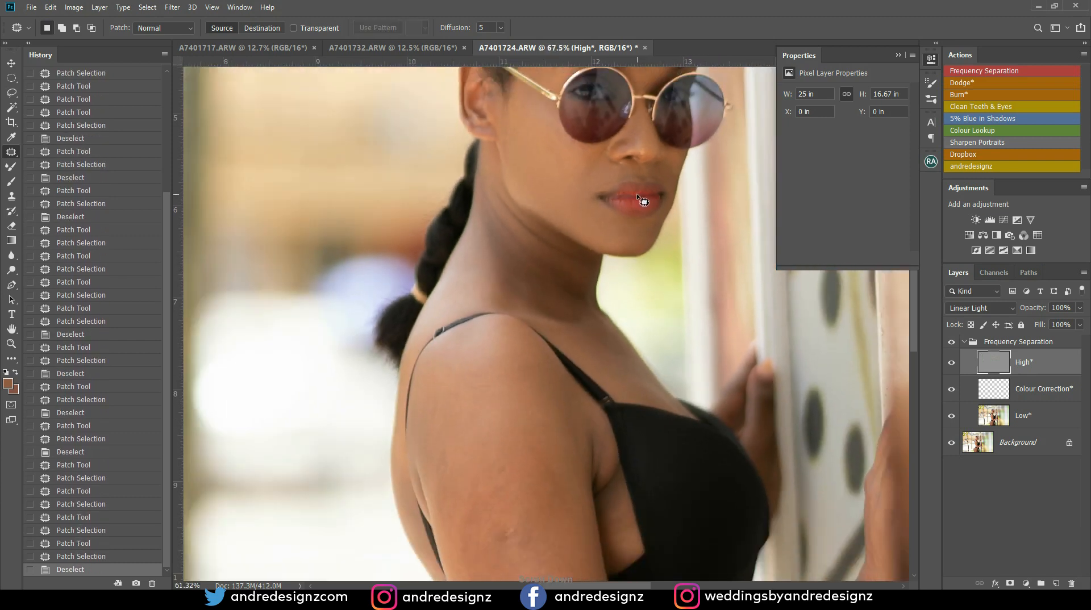
scroll(659, 233, up, 5)
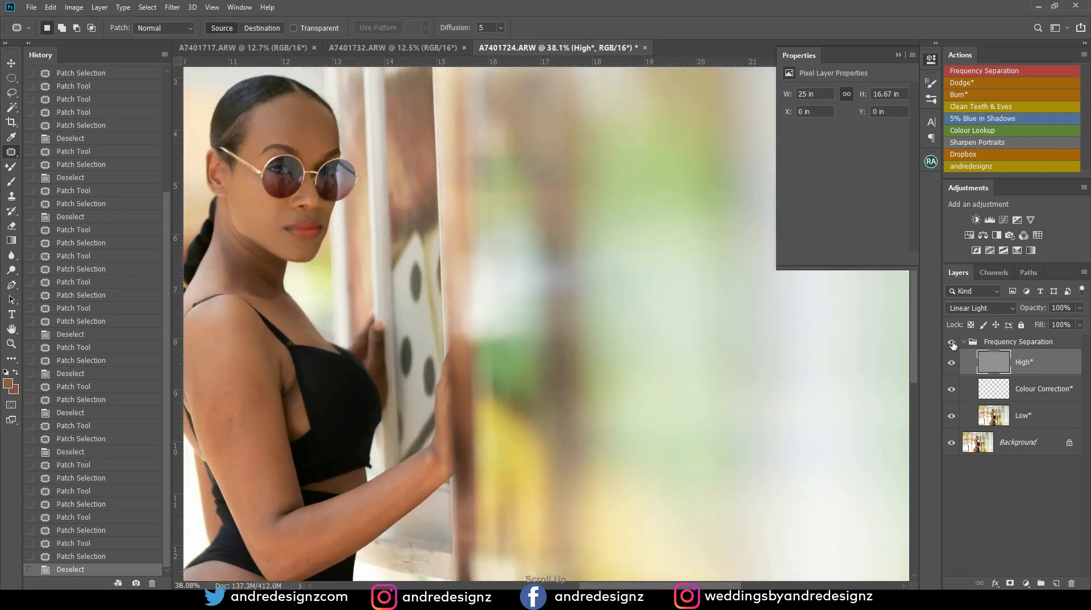
click(951, 342)
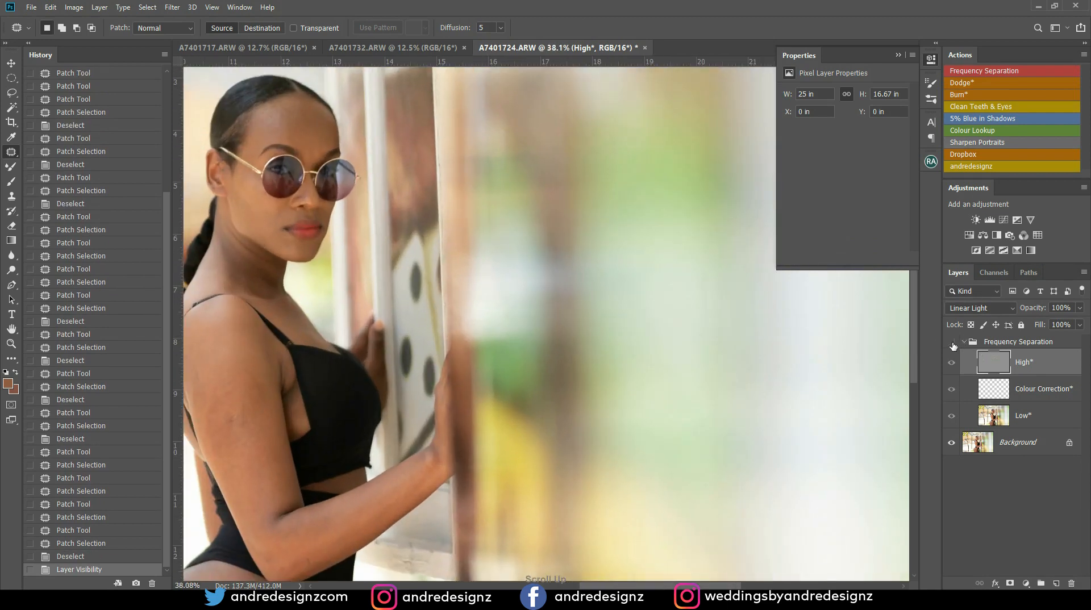
click(952, 344)
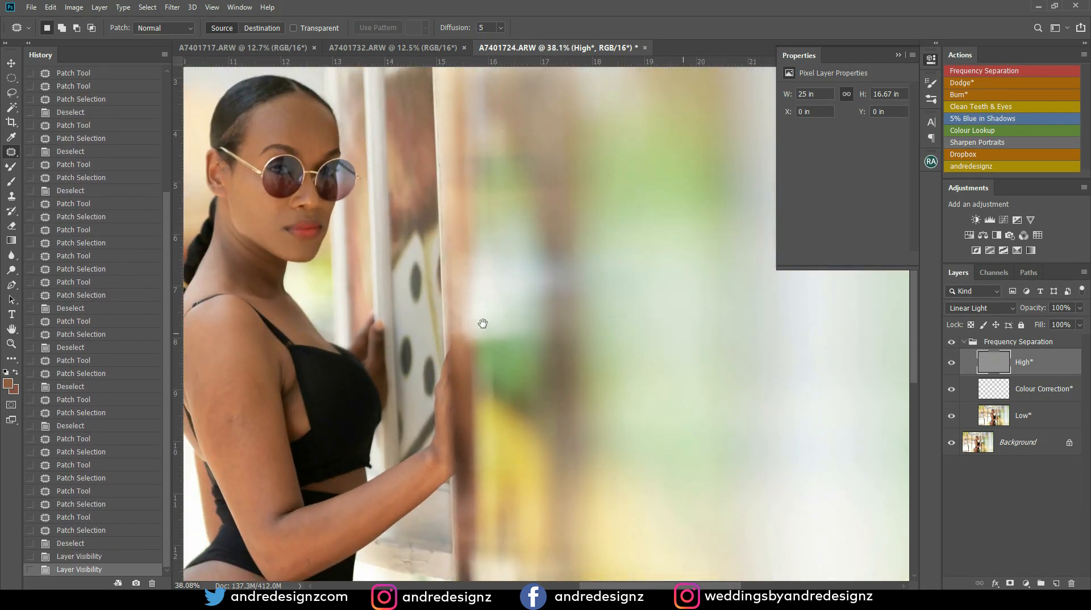
drag(482, 323, 753, 334)
click(951, 343)
click(951, 344)
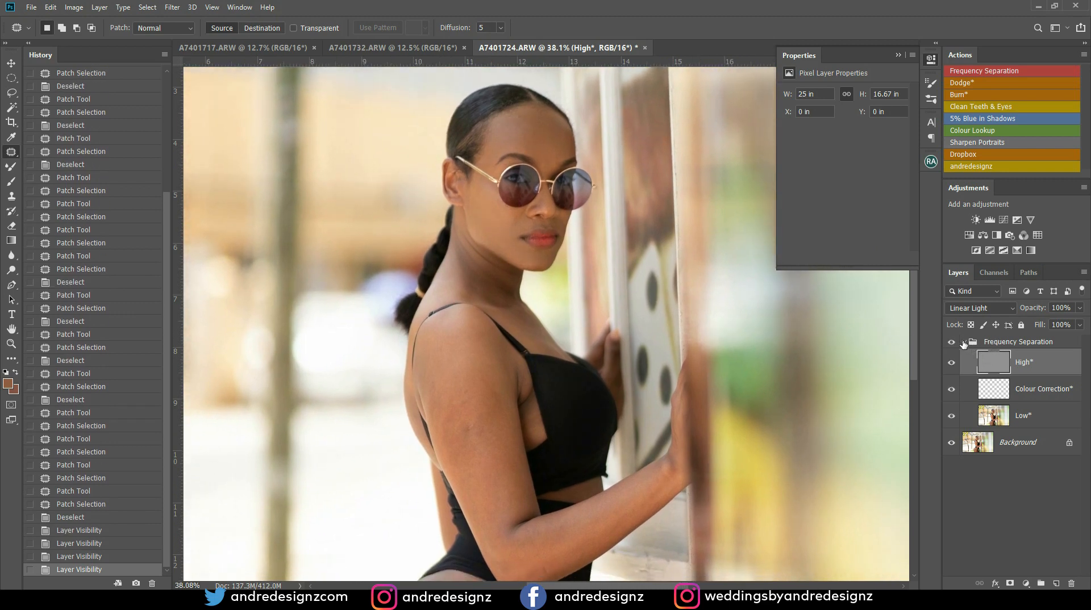
Collapse the Frequency Separation group and rename it Face.
click(963, 343)
double_click(1001, 342)
text(Face)
key(Return)
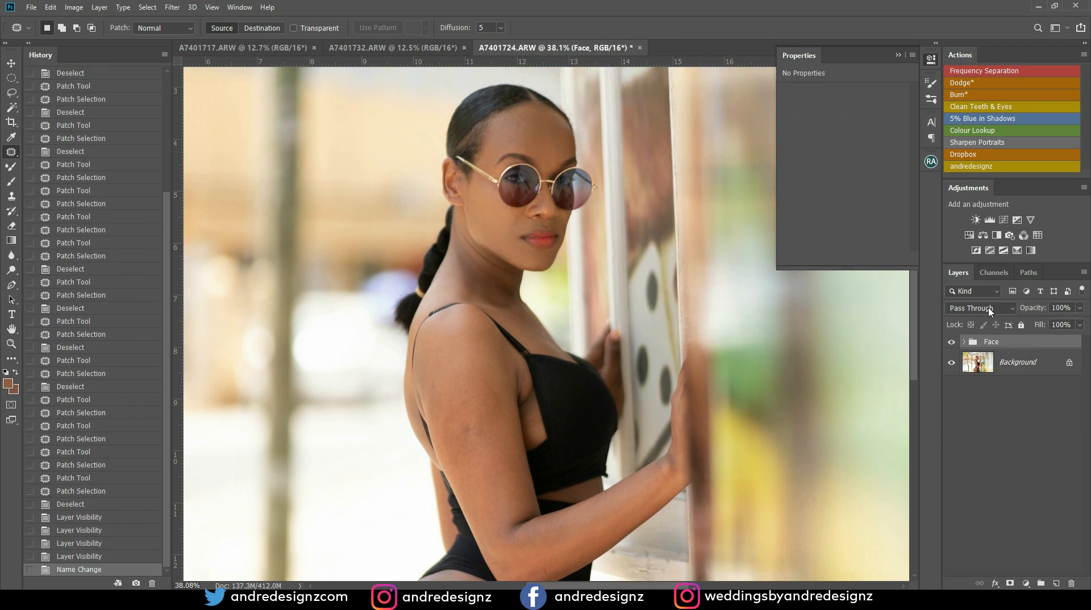
Run the Frequency Separation action on the Background layer with a Gaussian Blur radius of 6.4 pixels.
right_click(1009, 372)
click(999, 363)
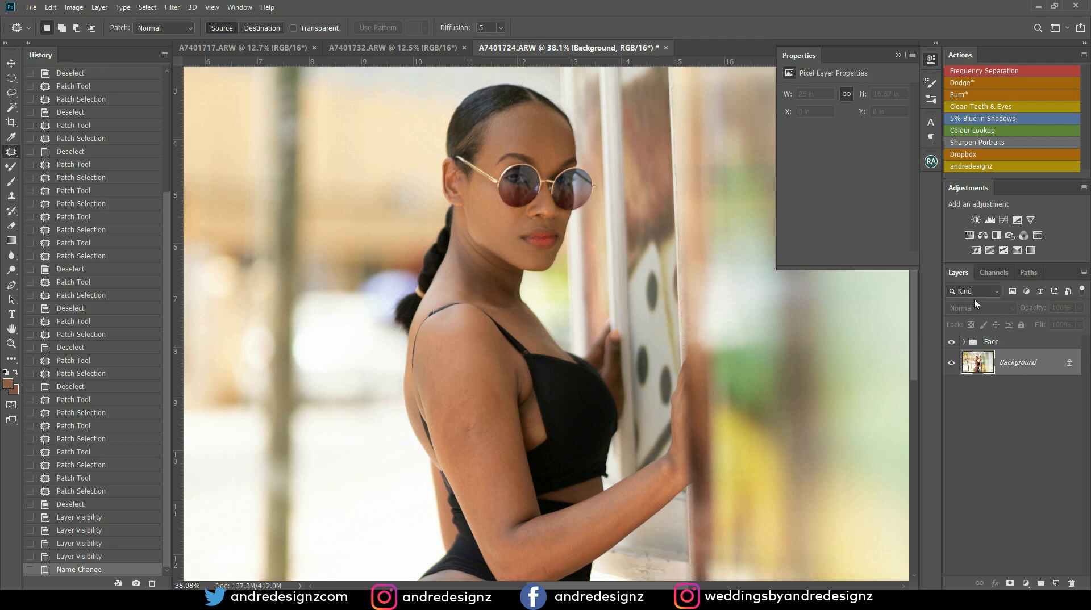
click(986, 72)
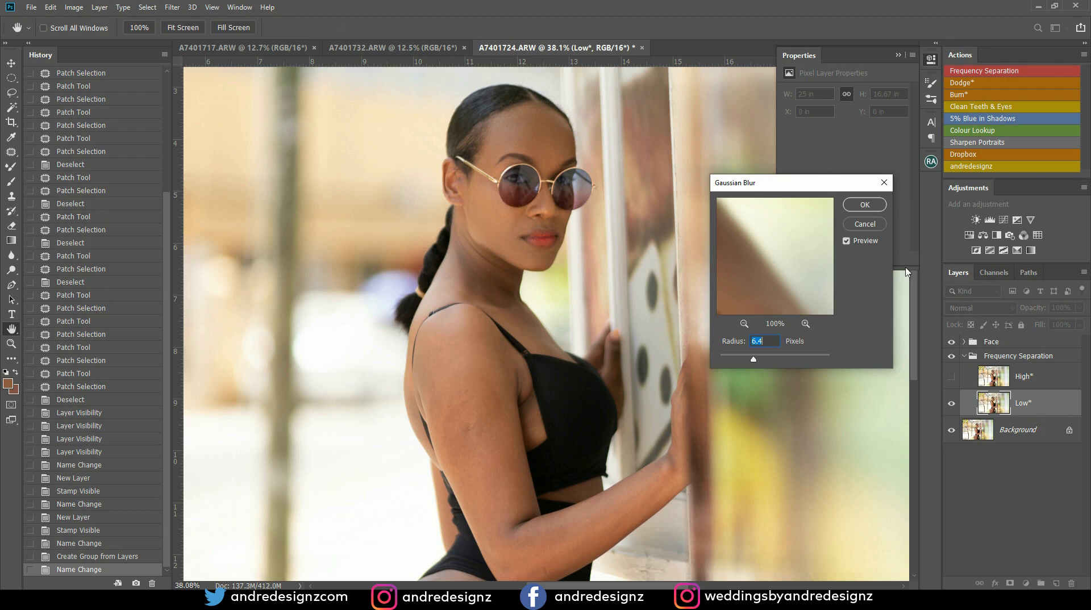
click(884, 204)
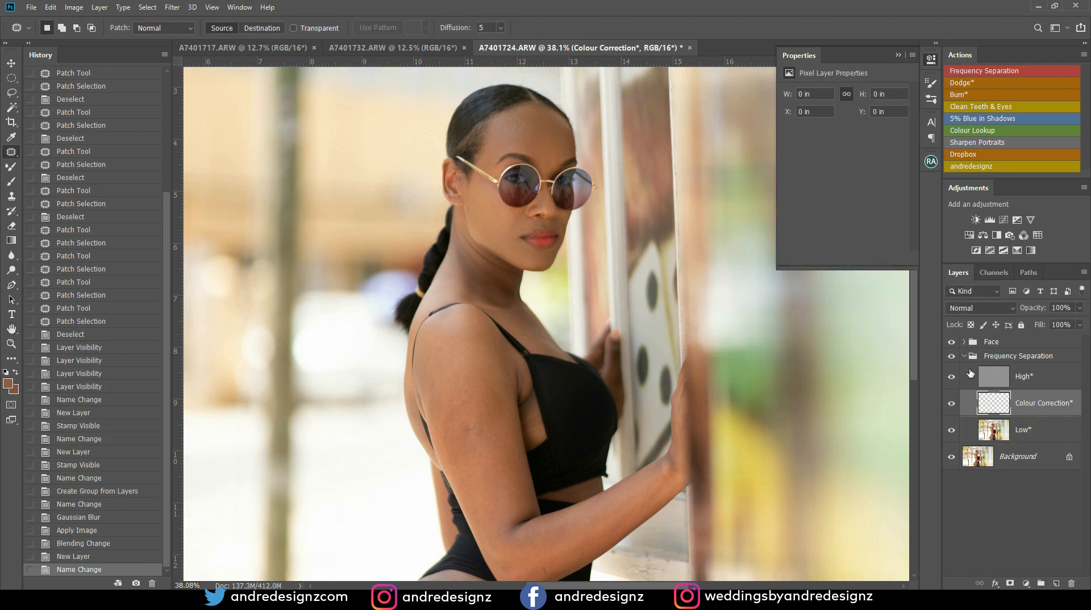
Rename the new Frequency Separation group as Neck.
double_click(1011, 359)
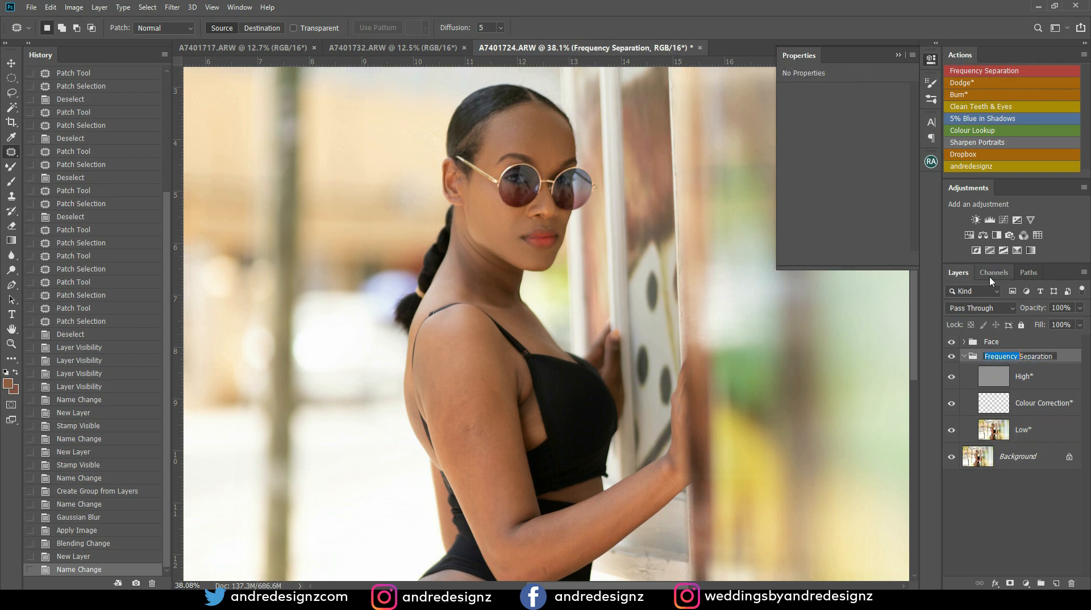
text(Neck)
key(Return)
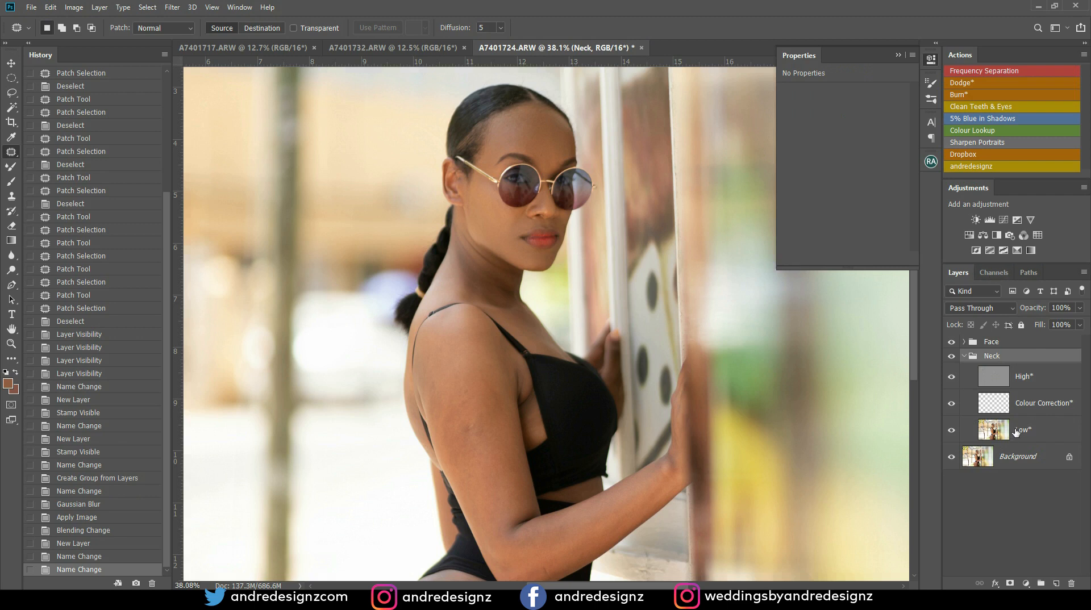
Blend the skin at the side of the neck on the Neck group's Low* layer with the Mixer Brush at size 90.
click(1016, 431)
scroll(482, 241, down, 5)
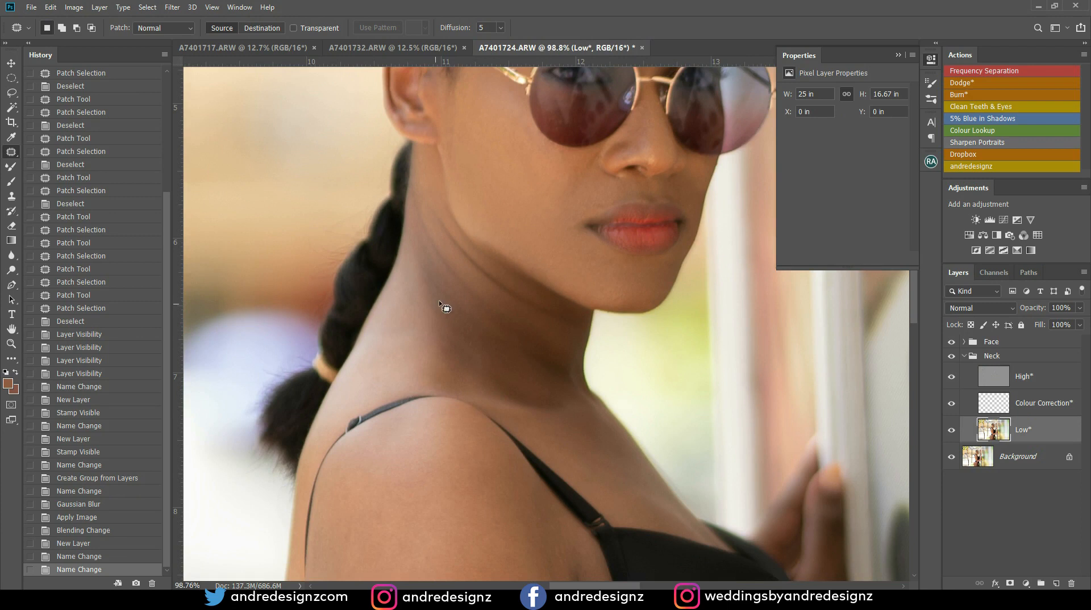
key(b)
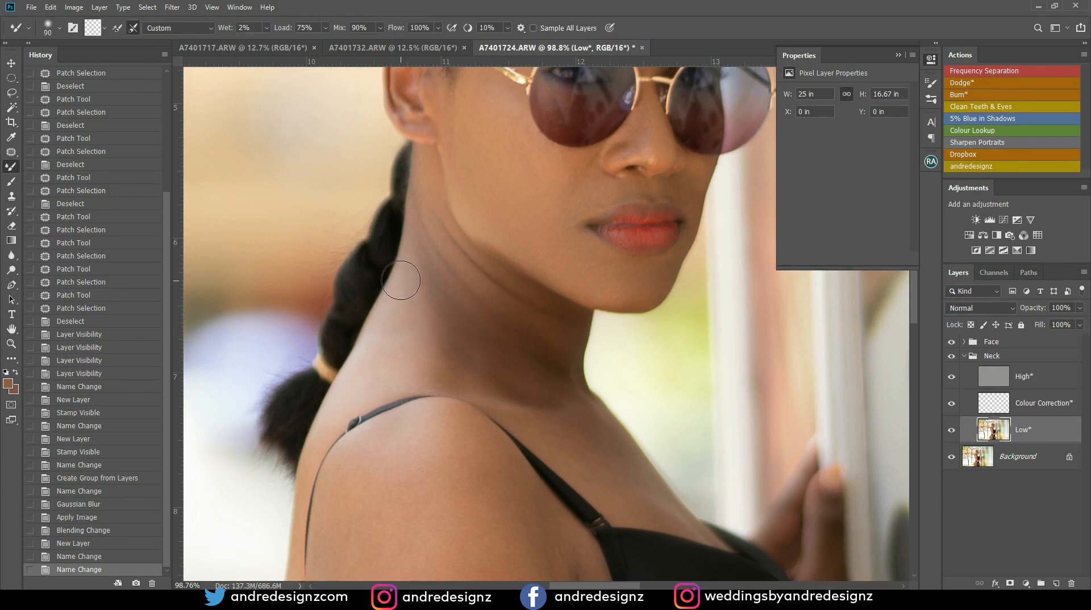
mouse_move(377, 363)
mouse_down()
mouse_move(365, 370)
mouse_move(402, 292)
mouse_move(419, 365)
mouse_move(417, 328)
mouse_move(389, 353)
mouse_move(384, 340)
mouse_move(402, 312)
mouse_move(387, 341)
mouse_move(395, 335)
mouse_up()
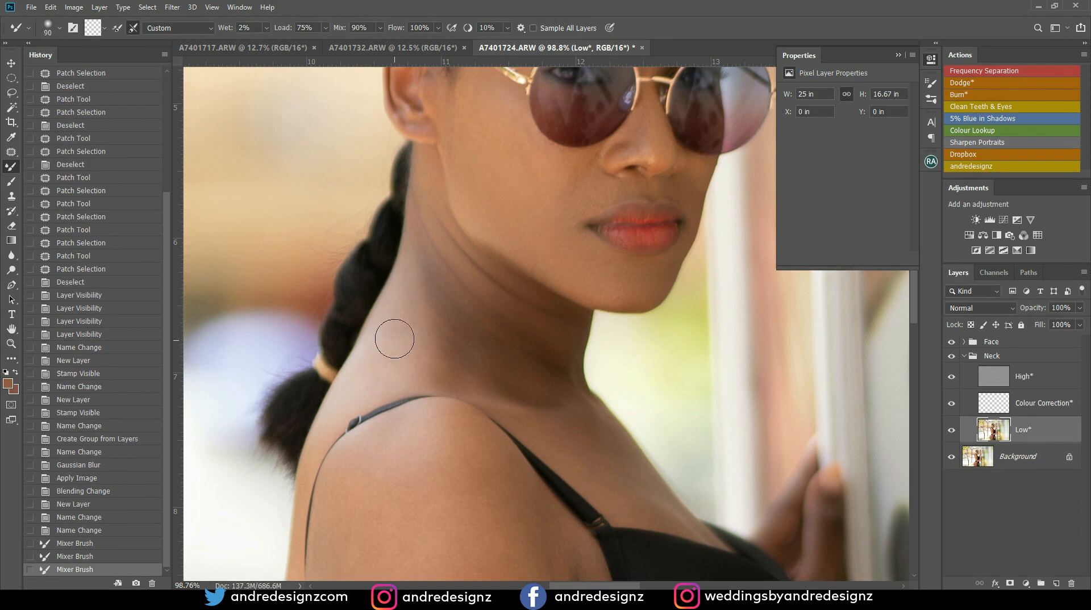
Review the Performance preferences, including the memory usage and graphics processor settings, and close them without changes.
click(51, 7)
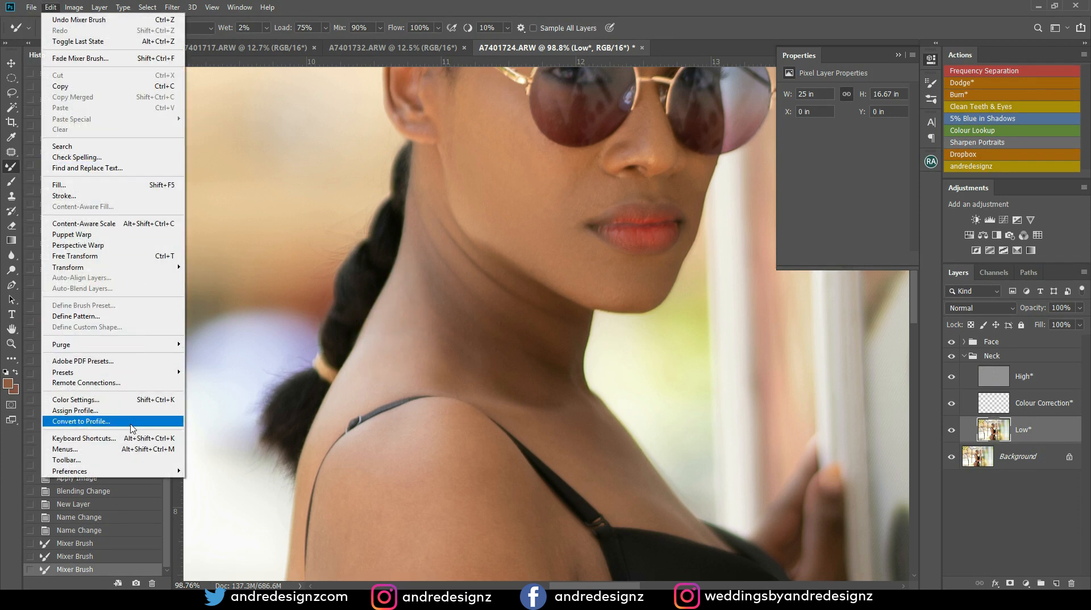
mouse_move(164, 477)
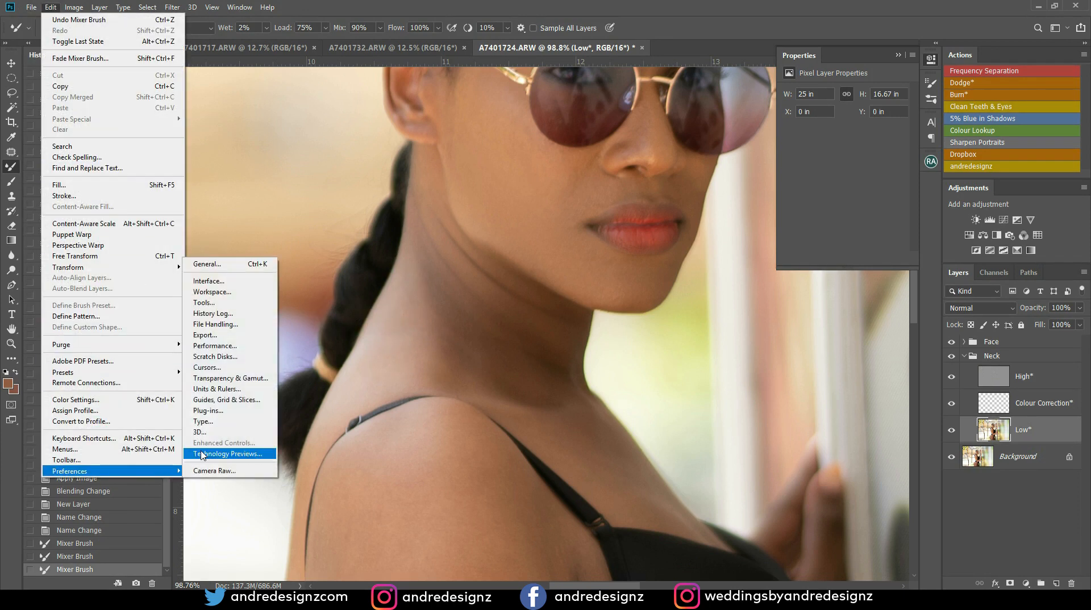
click(243, 346)
key(i)
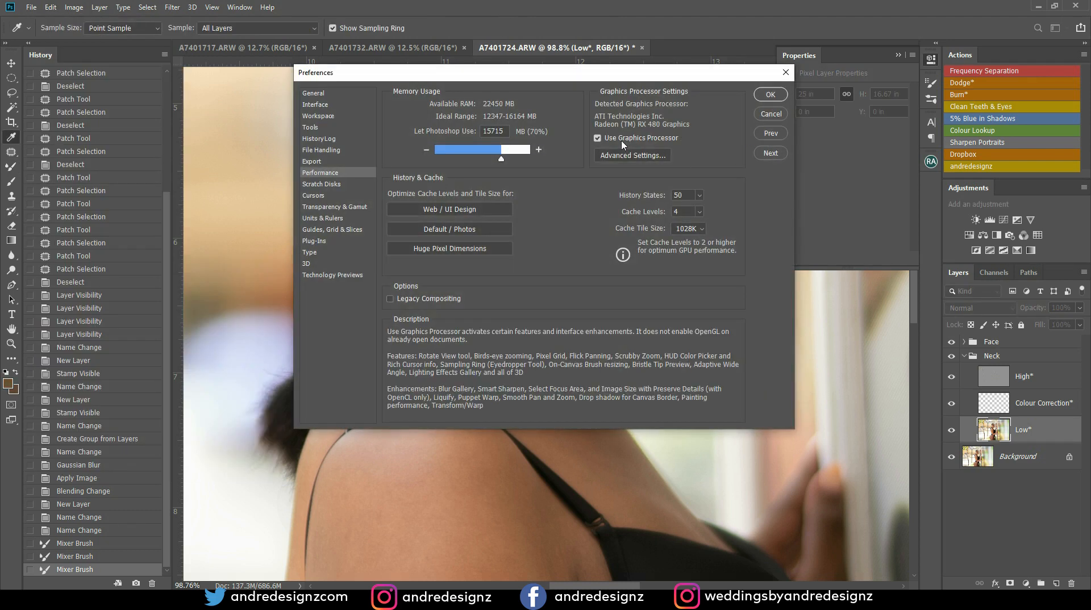
click(771, 94)
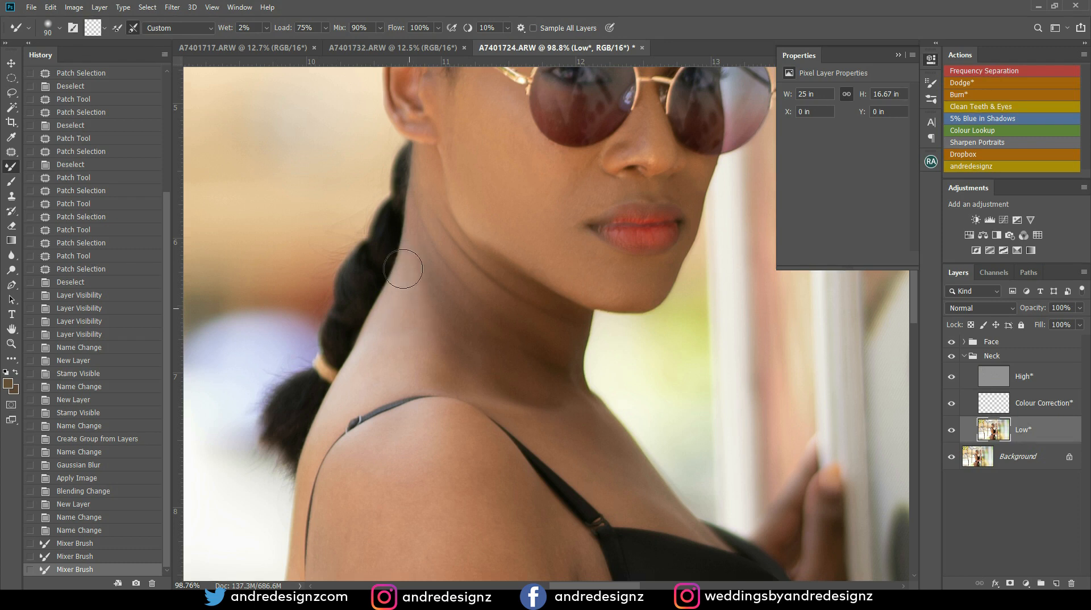
Blend the skin along the side and base of the neck with more Mixer Brush strokes on the Neck group's Low* layer.
drag(412, 340, 412, 314)
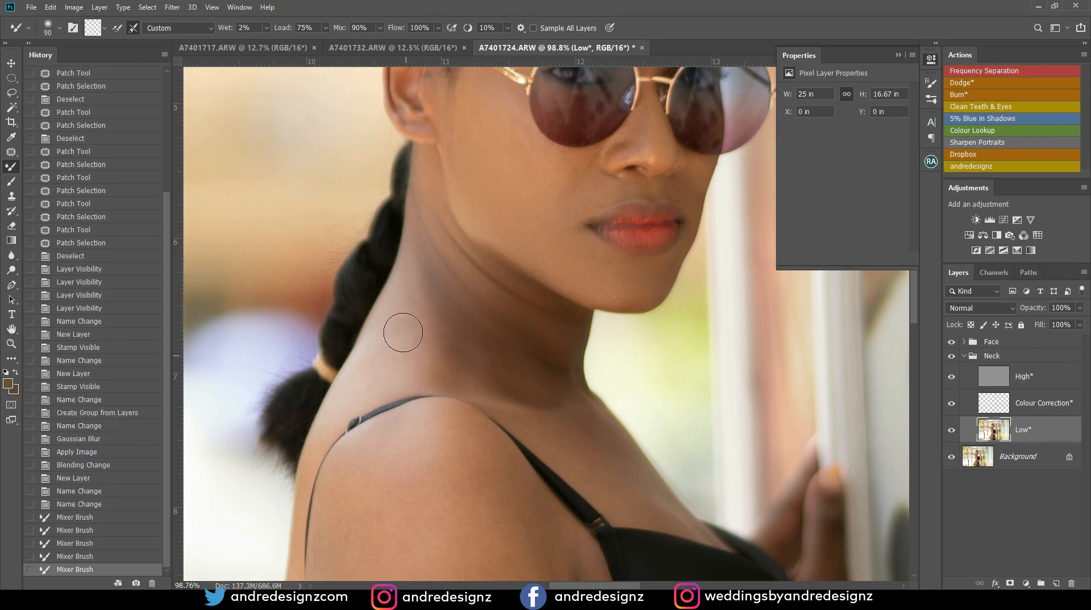
drag(389, 368, 397, 335)
drag(401, 363, 403, 332)
drag(430, 207, 427, 196)
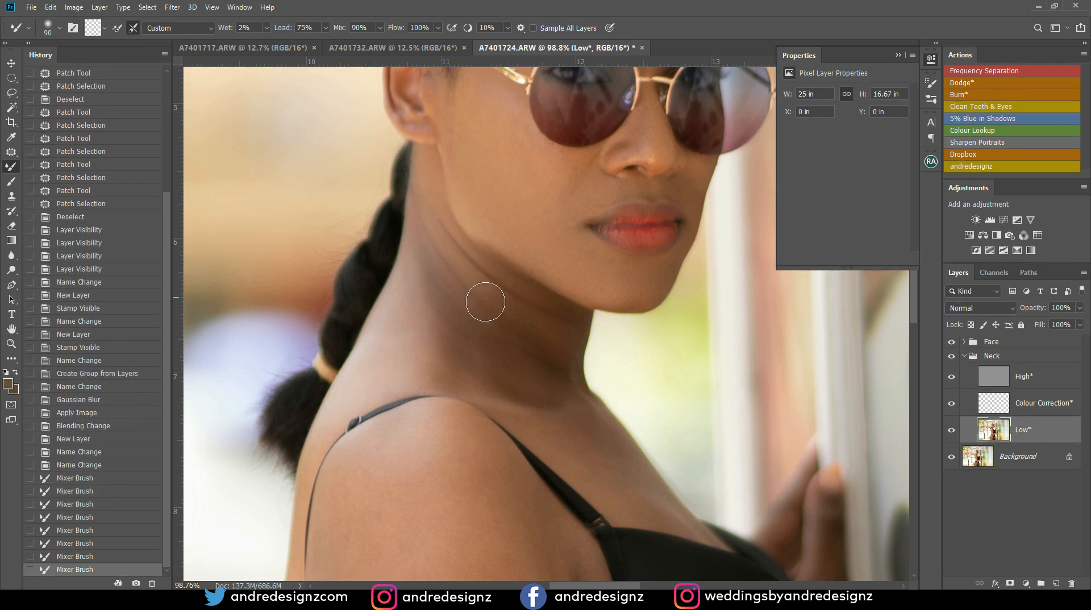
drag(466, 391, 487, 274)
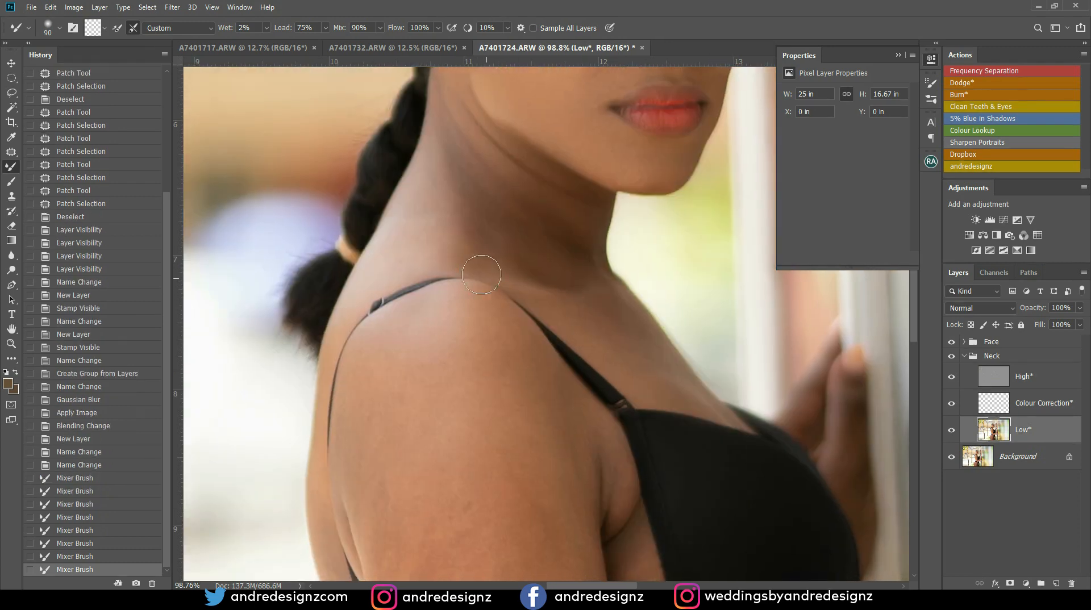
click(450, 246)
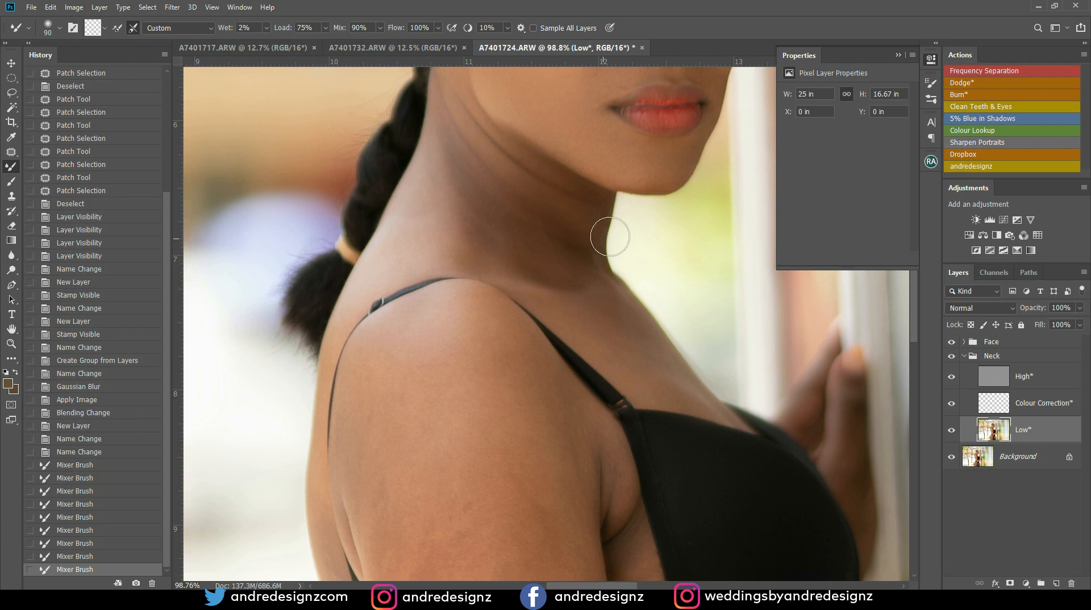
Compare the neck with and without the Neck group, and with and without the last Mixer Brush stroke.
click(951, 356)
click(951, 356)
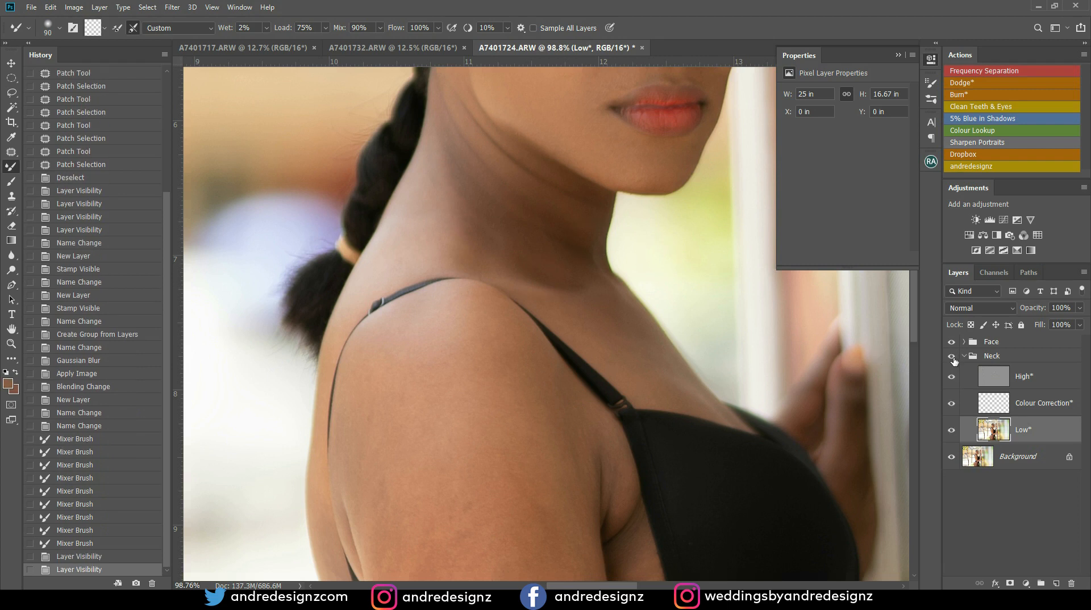
click(114, 544)
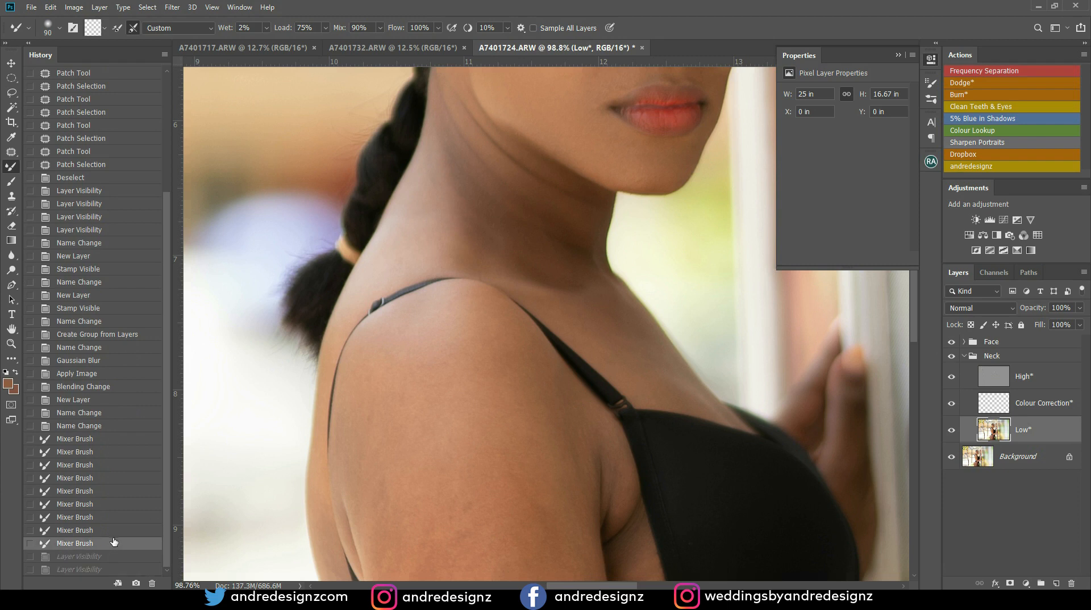
click(115, 531)
click(120, 543)
click(123, 533)
click(125, 542)
click(126, 532)
click(125, 541)
Place the Neck group above the Face group and compare the image with the Neck group hidden and shown.
click(997, 358)
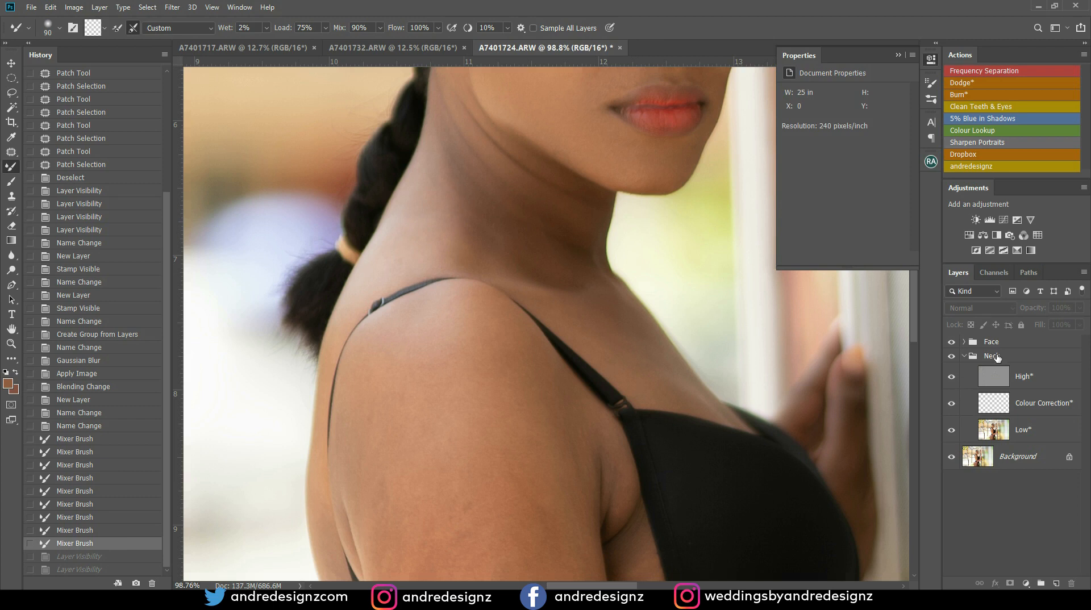
click(992, 358)
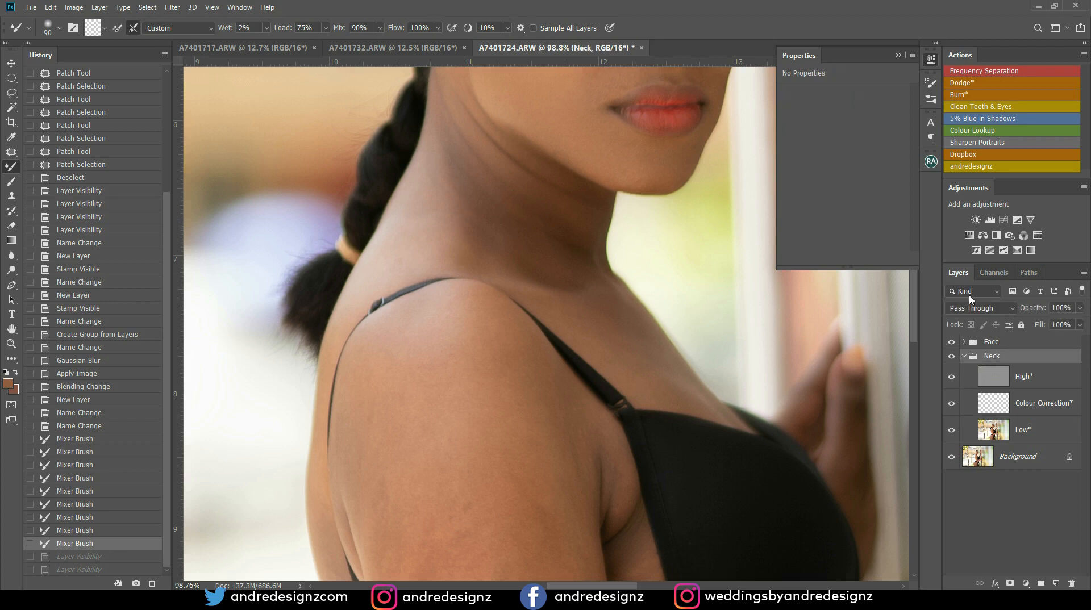
drag(988, 363, 994, 345)
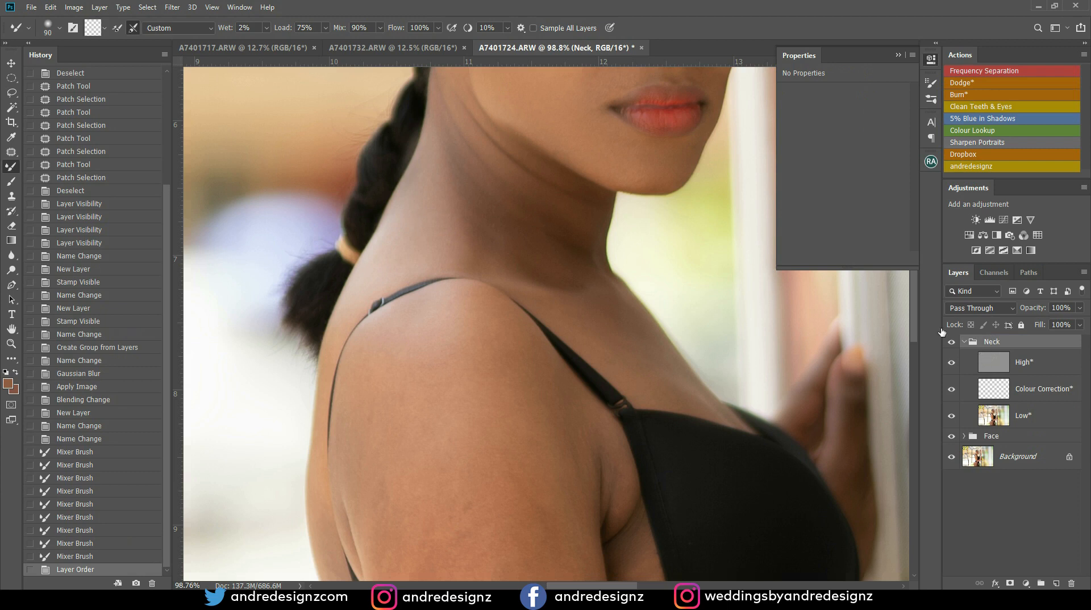
click(952, 343)
click(951, 343)
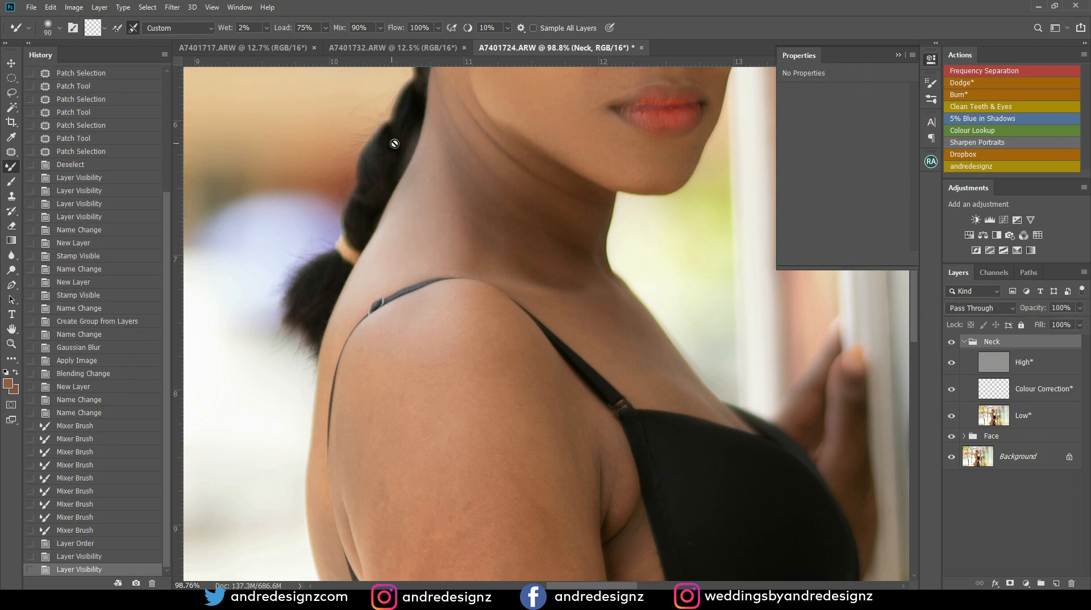
Revert the document to the state before the neck's Mixer Brush strokes and move the Neck group above the Face group.
click(92, 414)
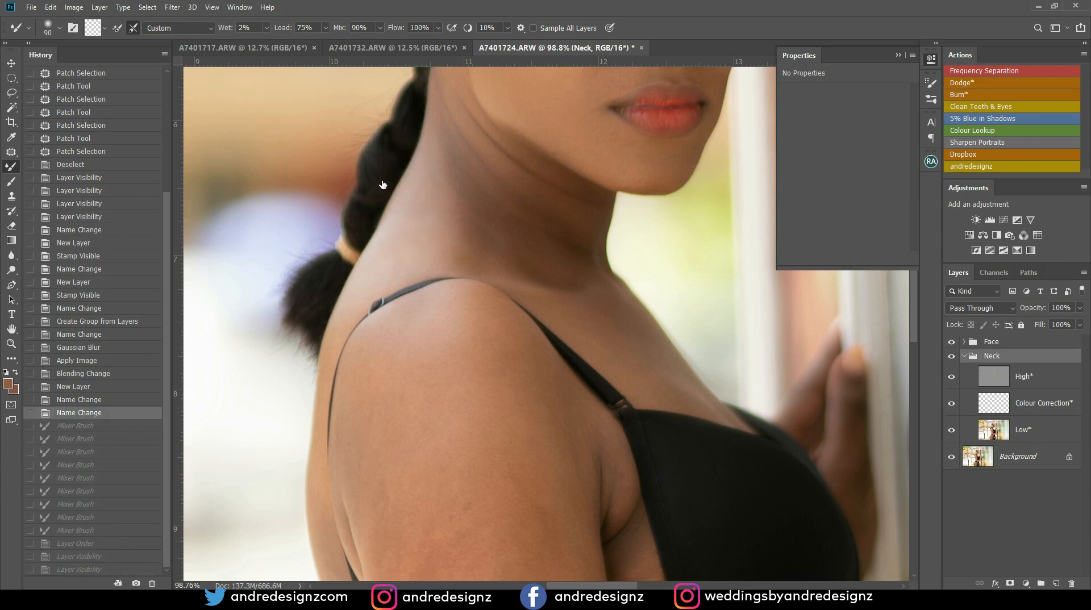
drag(1009, 356, 1008, 339)
click(1009, 368)
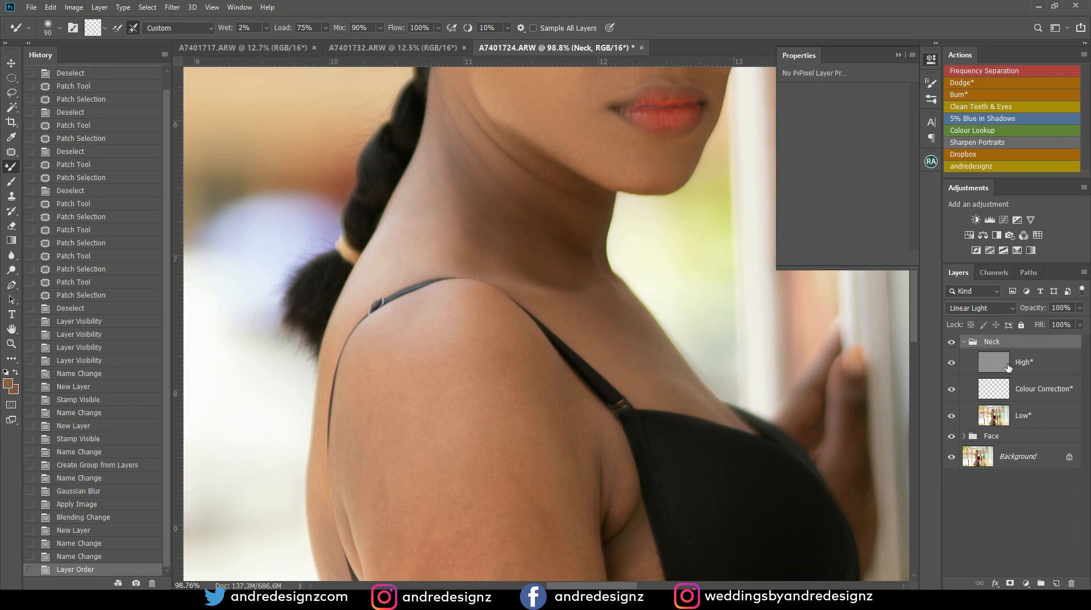
click(718, 344)
Smooth the skin tones of the neck down to the upper chest on the Neck group's Low* layer with the Mixer Brush at size 90.
click(1004, 420)
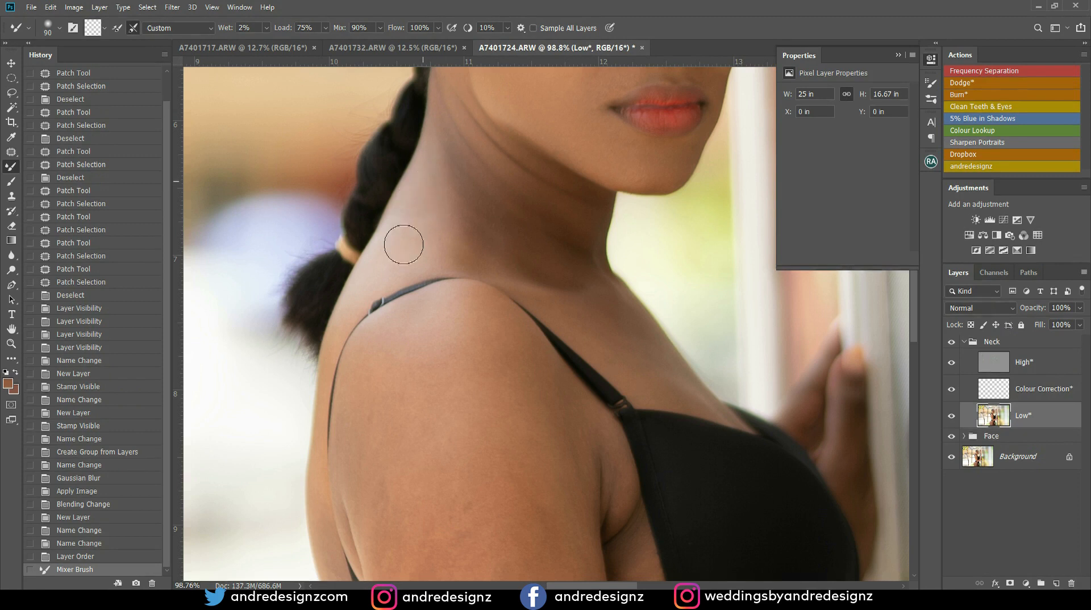
drag(421, 246, 362, 283)
mouse_move(363, 284)
mouse_down()
mouse_move(416, 218)
mouse_move(400, 248)
mouse_move(436, 167)
mouse_move(428, 213)
mouse_move(452, 149)
mouse_up()
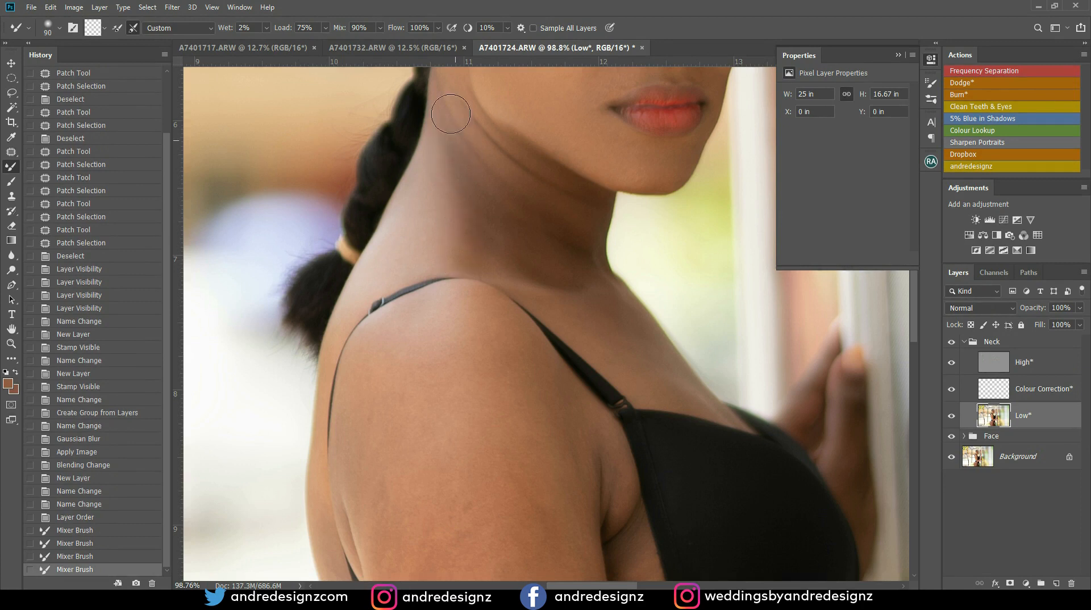
drag(452, 257, 449, 245)
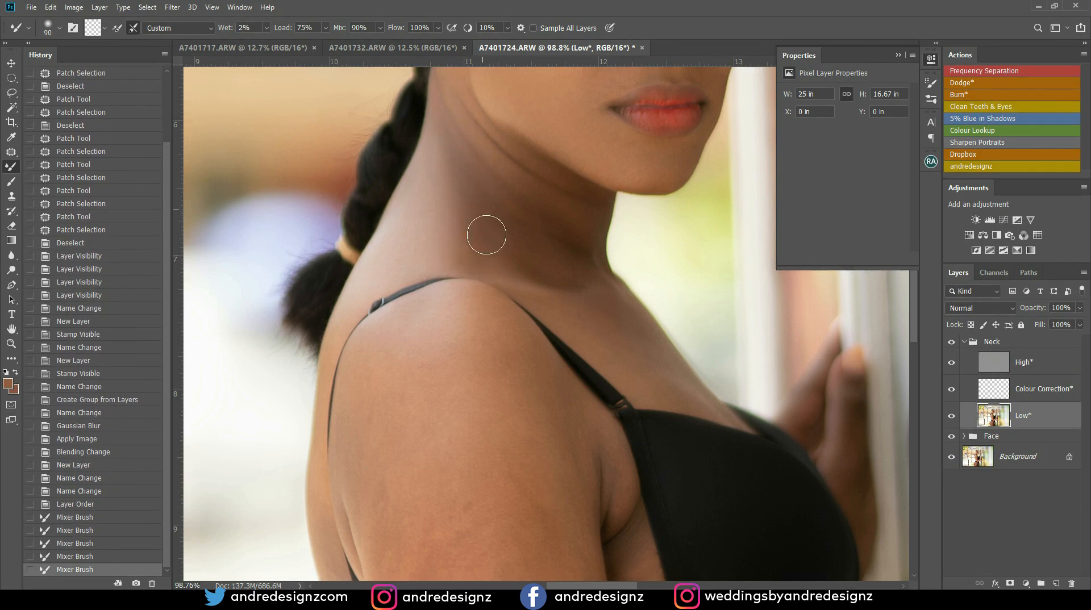
drag(482, 174, 487, 265)
mouse_move(498, 190)
mouse_down()
mouse_move(505, 257)
mouse_move(555, 261)
mouse_move(563, 221)
mouse_move(545, 232)
mouse_up()
mouse_move(532, 243)
mouse_down()
mouse_move(553, 294)
mouse_move(515, 233)
mouse_up()
mouse_move(492, 182)
mouse_down()
mouse_move(454, 118)
mouse_move(474, 162)
mouse_up()
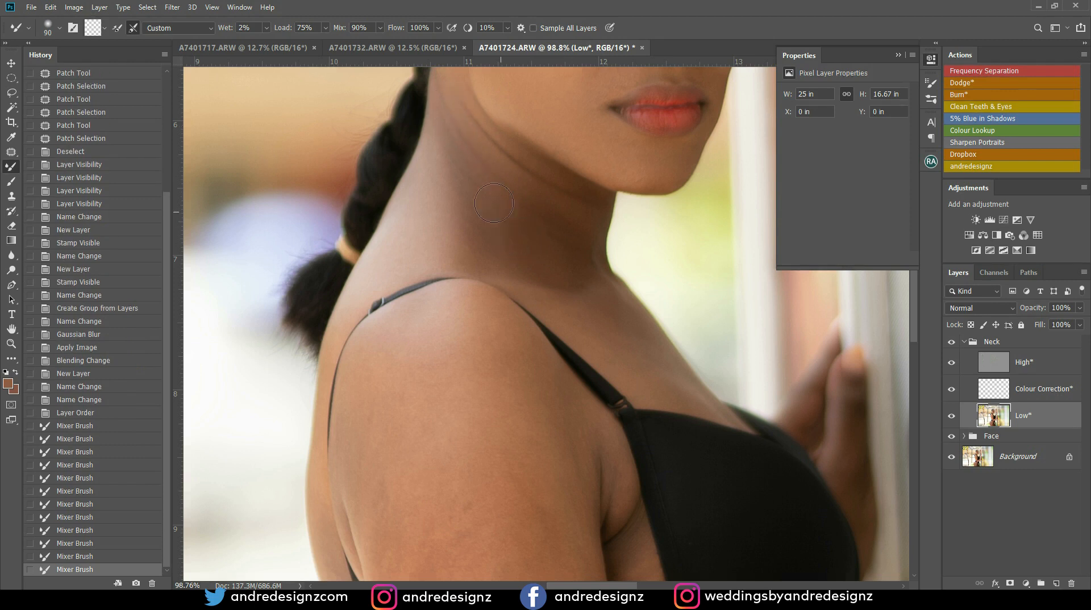
mouse_move(539, 254)
mouse_down()
mouse_move(572, 279)
mouse_move(560, 262)
mouse_move(484, 248)
mouse_move(480, 195)
mouse_move(500, 185)
mouse_move(538, 230)
mouse_move(401, 227)
mouse_move(424, 171)
mouse_move(416, 221)
mouse_move(484, 161)
mouse_move(462, 141)
mouse_move(545, 246)
mouse_move(524, 190)
mouse_move(457, 120)
mouse_move(560, 232)
mouse_move(612, 322)
mouse_move(601, 320)
mouse_move(663, 376)
mouse_move(572, 312)
mouse_move(540, 266)
mouse_move(674, 382)
mouse_move(583, 311)
mouse_up()
Compare the whole figure with the Neck group hidden and shown.
scroll(584, 202, down, 6)
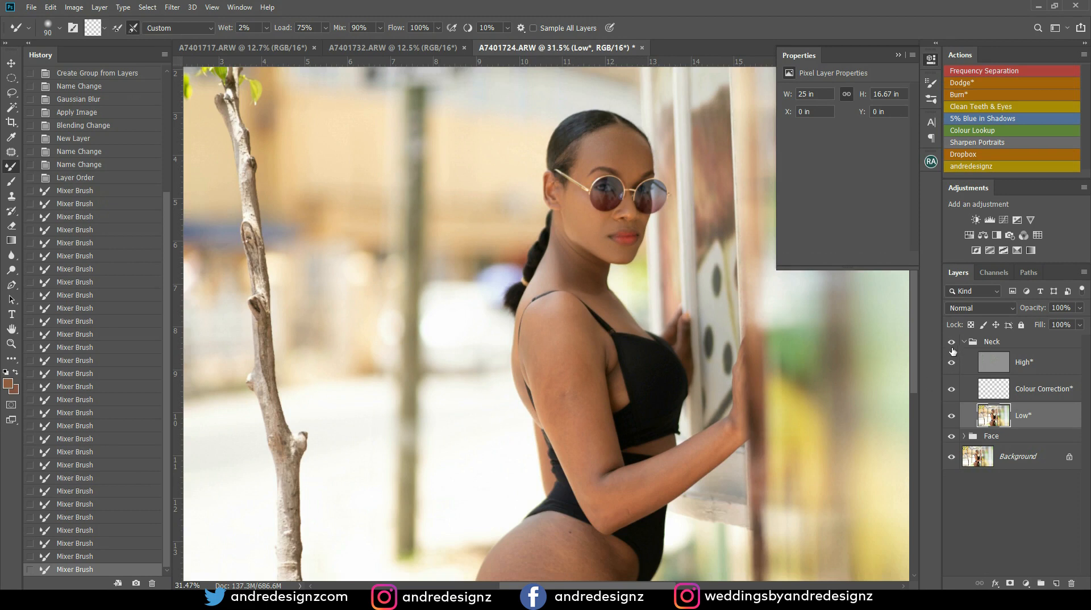
click(952, 348)
click(952, 348)
click(953, 347)
click(953, 348)
click(952, 343)
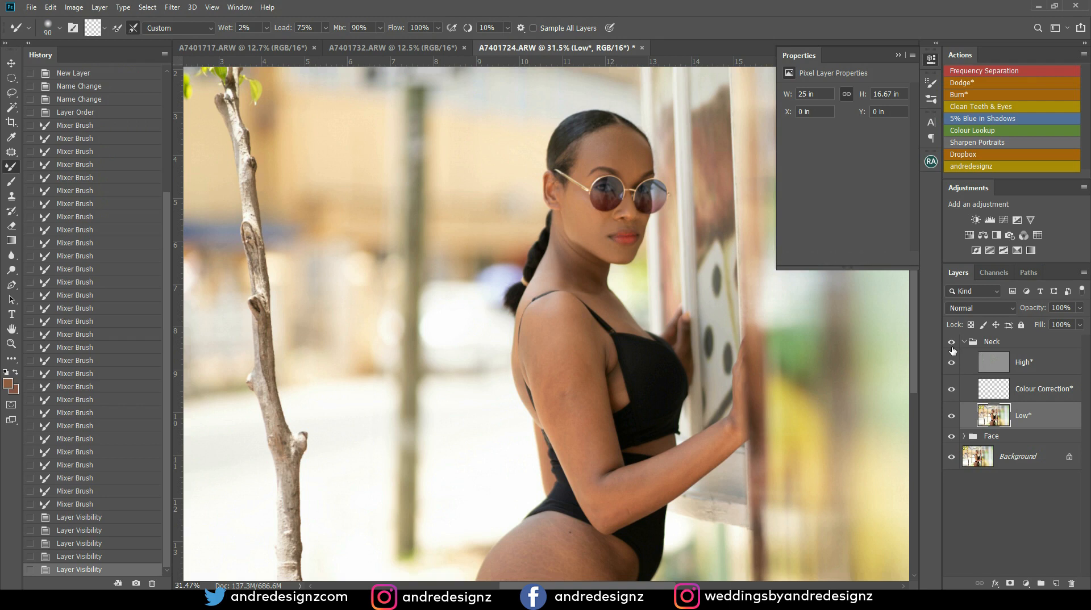
Patch the skin crease below the jaw on the Neck group's High* layer with the Patch tool, deselecting after each patch.
scroll(565, 253, up, 5)
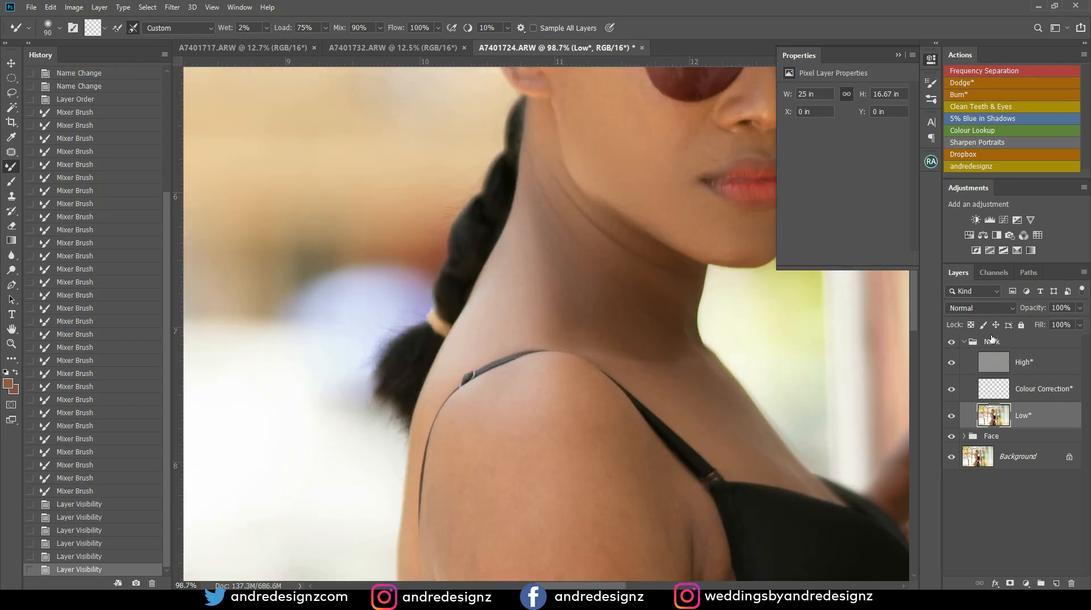
click(1002, 371)
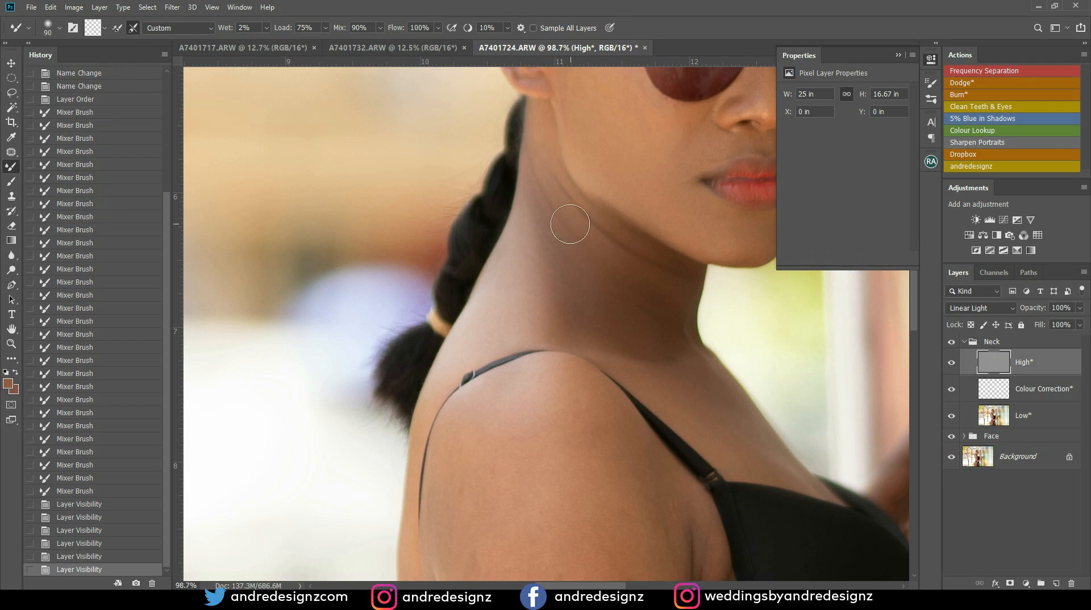
key(j)
mouse_move(561, 192)
mouse_down()
mouse_move(555, 168)
mouse_move(594, 239)
mouse_move(662, 275)
mouse_move(627, 316)
mouse_move(637, 318)
mouse_up()
key(ctrl+d)
mouse_move(609, 225)
mouse_down()
mouse_move(651, 271)
mouse_move(691, 275)
mouse_move(674, 297)
mouse_up()
key(ctrl+d)
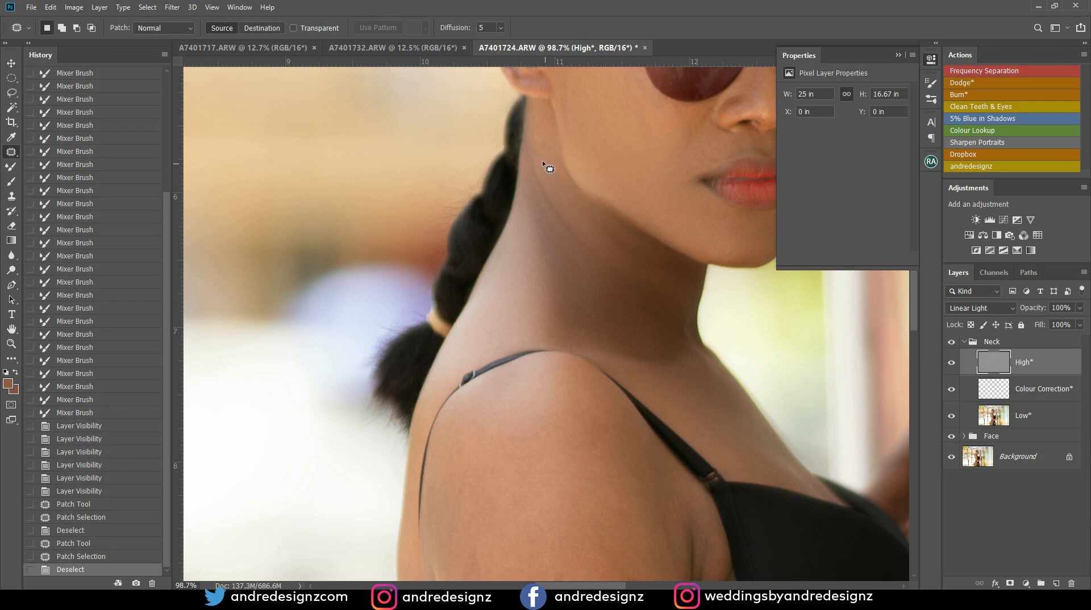
Patch the remaining lines beneath the ear and in the middle of the neck on the High* layer, clearing each selection.
mouse_move(532, 144)
mouse_down()
mouse_move(535, 191)
mouse_move(570, 254)
mouse_move(613, 293)
mouse_move(633, 283)
mouse_move(628, 329)
mouse_up()
key(ctrl+d)
mouse_move(537, 141)
mouse_down()
mouse_move(595, 217)
mouse_move(626, 297)
mouse_move(648, 307)
mouse_up()
key(ctrl+d)
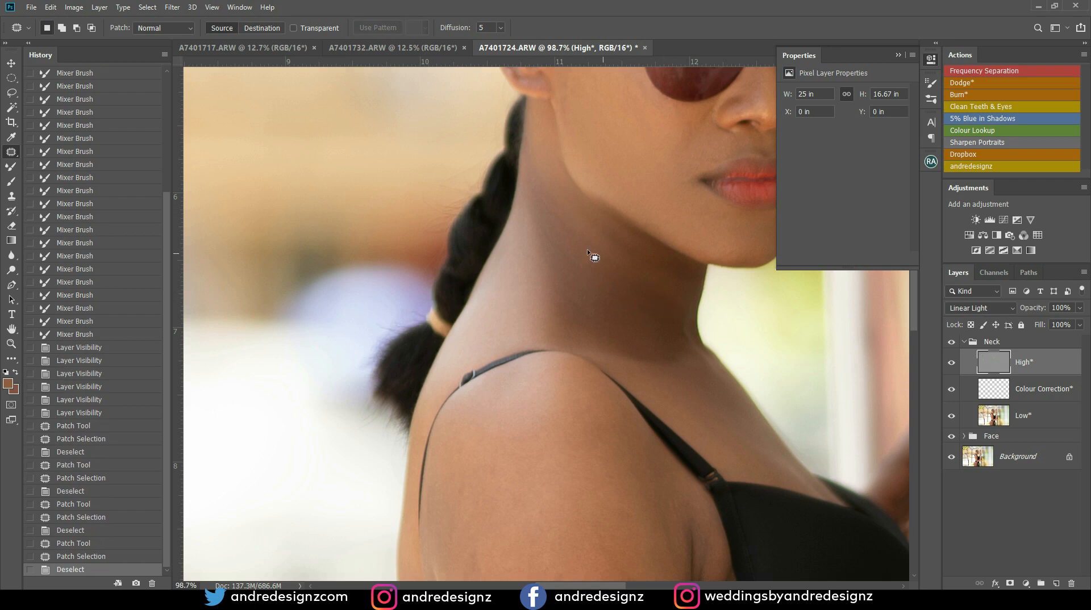
drag(567, 277, 583, 265)
drag(583, 265, 622, 277)
key(ctrl+d)
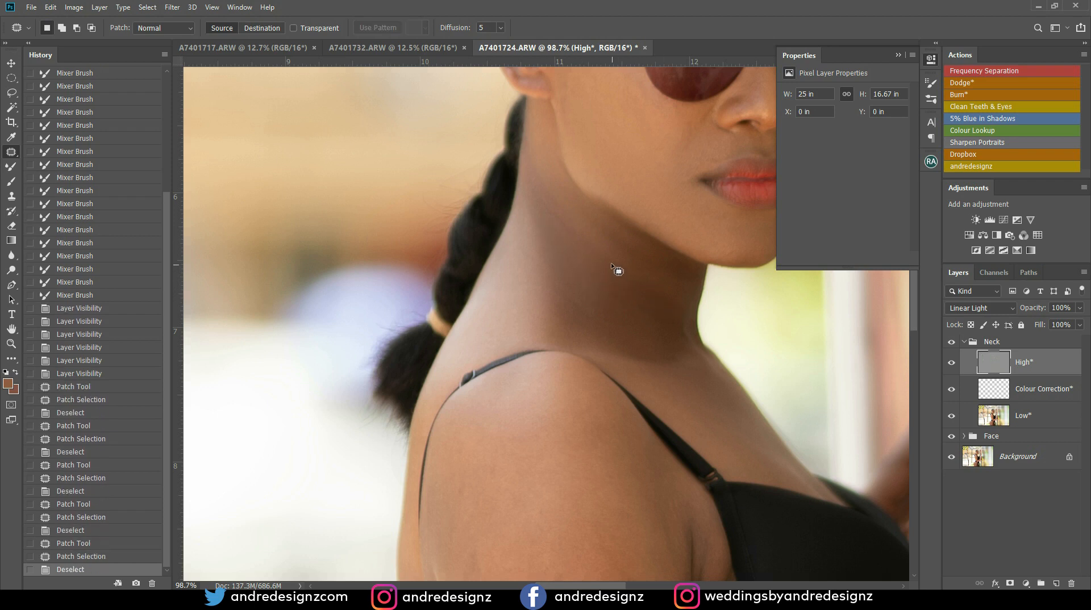
Paint sampled skin tone over the neck and upper chest on the Neck group's Colour Correction* layer with the Brush at size 154 and 1% flow.
scroll(611, 263, down, 3)
scroll(611, 264, down, 3)
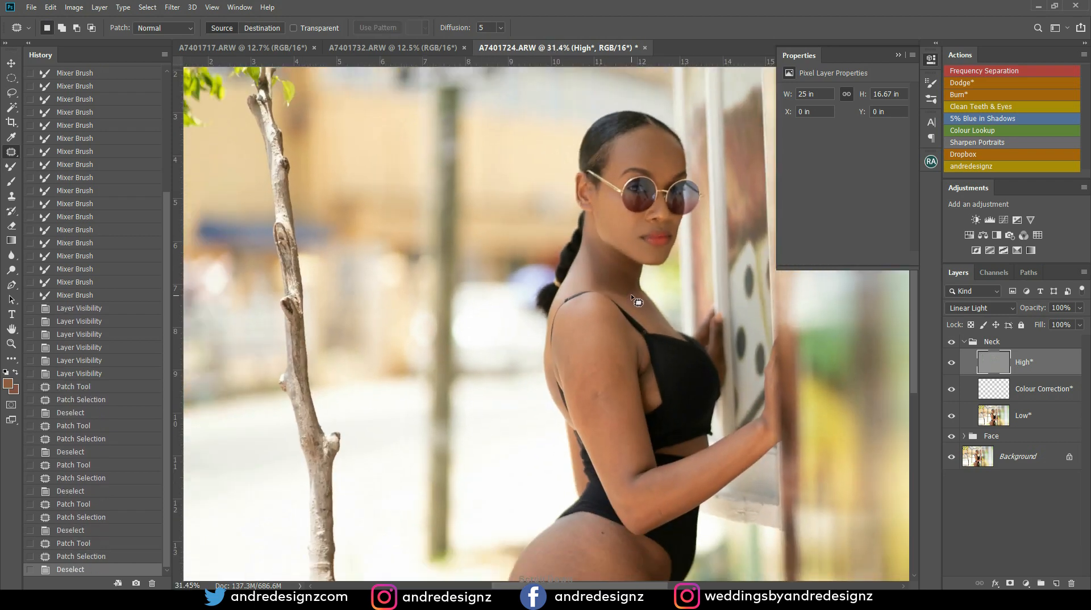
scroll(632, 297, down, 1)
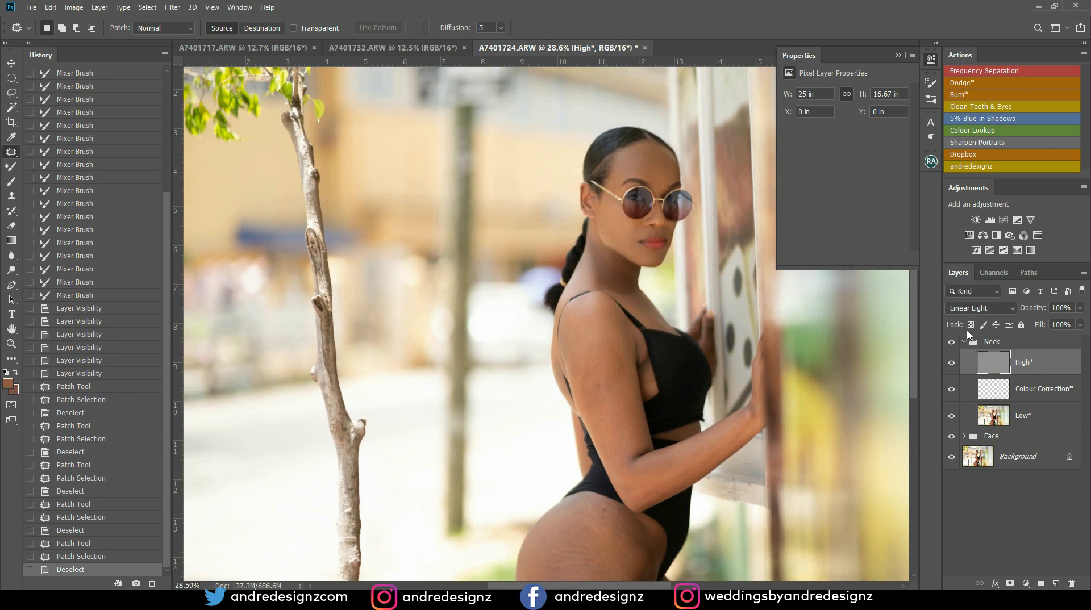
click(1017, 392)
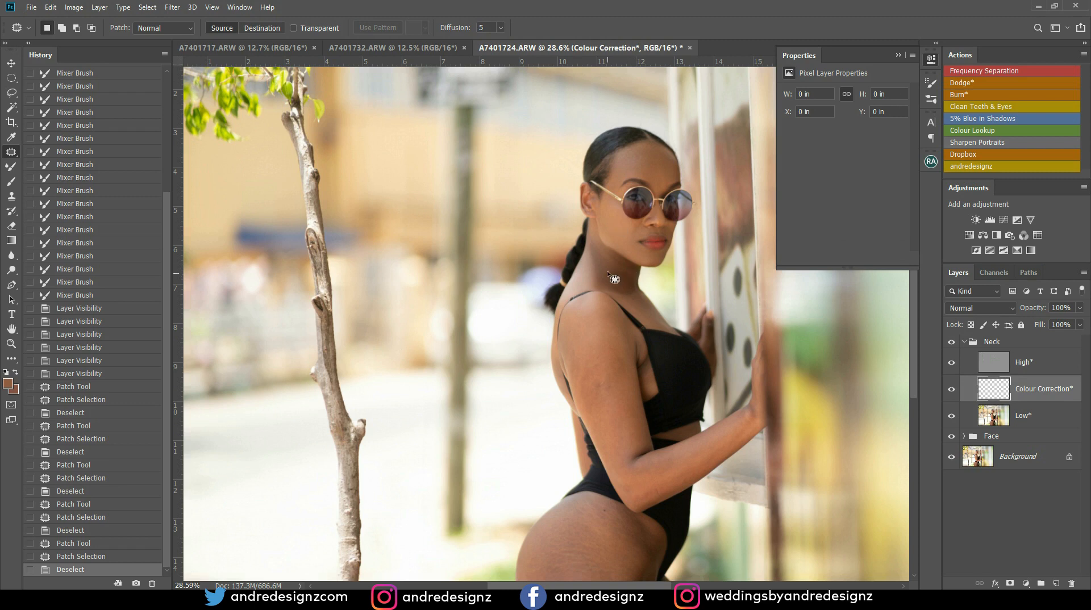
key(b)
key(alt)
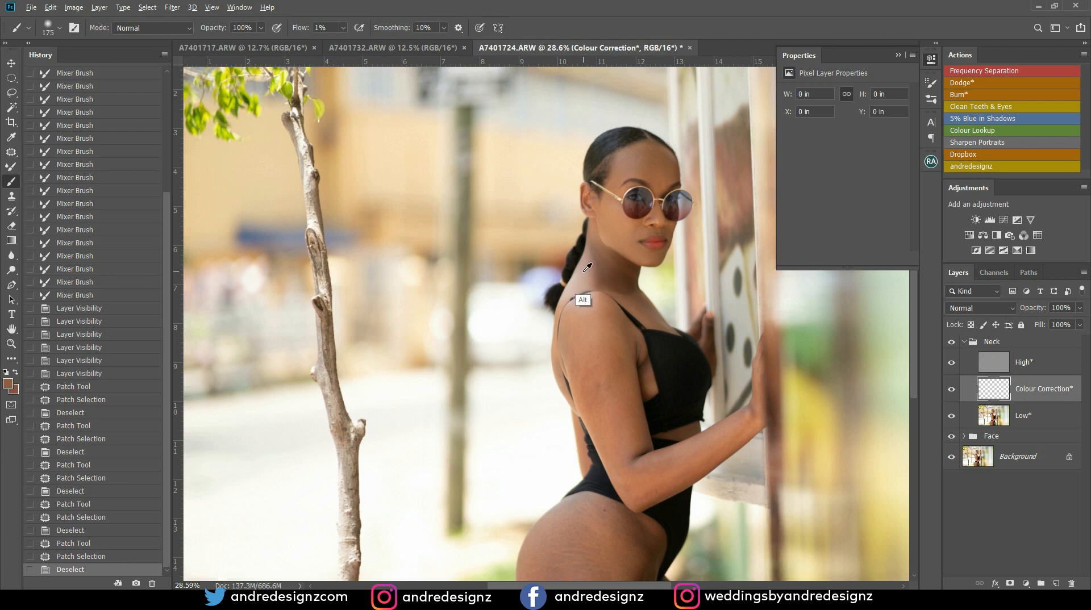
mouse_move(587, 272)
mouse_down()
mouse_move(647, 285)
mouse_move(585, 275)
mouse_move(617, 278)
mouse_move(596, 277)
mouse_move(610, 268)
mouse_move(619, 279)
mouse_move(607, 261)
mouse_up()
click(618, 281)
click(613, 276)
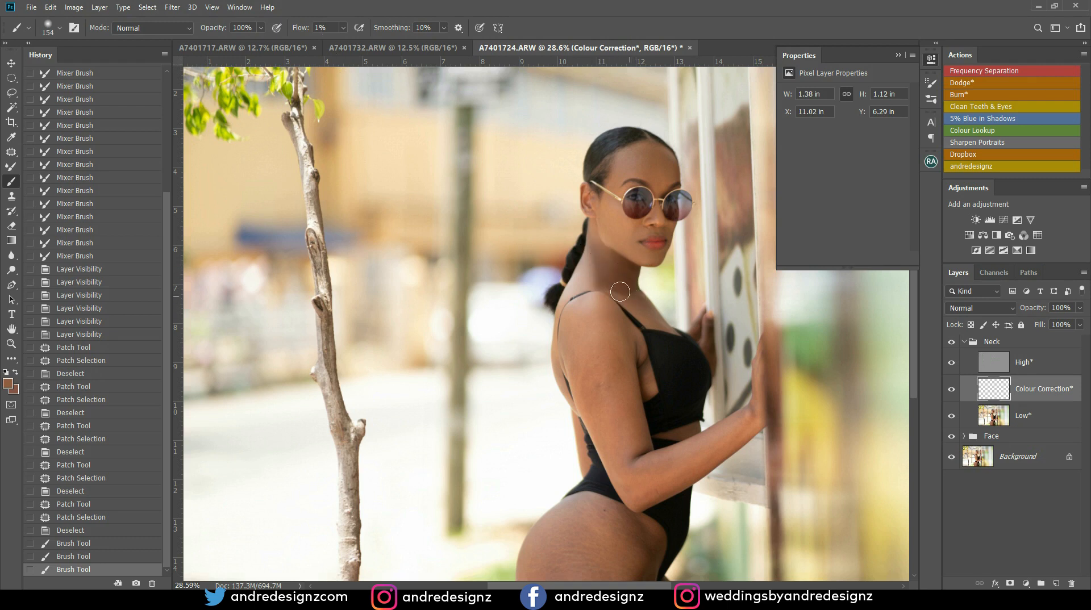
drag(629, 297, 637, 298)
drag(633, 296, 602, 265)
mouse_move(601, 264)
mouse_down()
mouse_move(637, 305)
mouse_move(607, 268)
mouse_up()
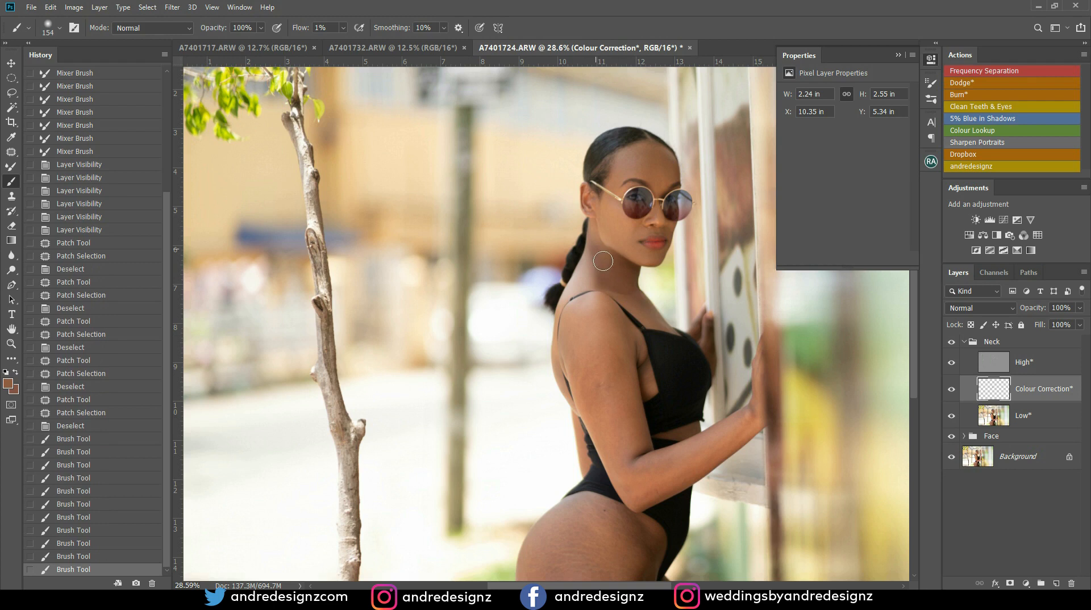
drag(659, 322, 671, 321)
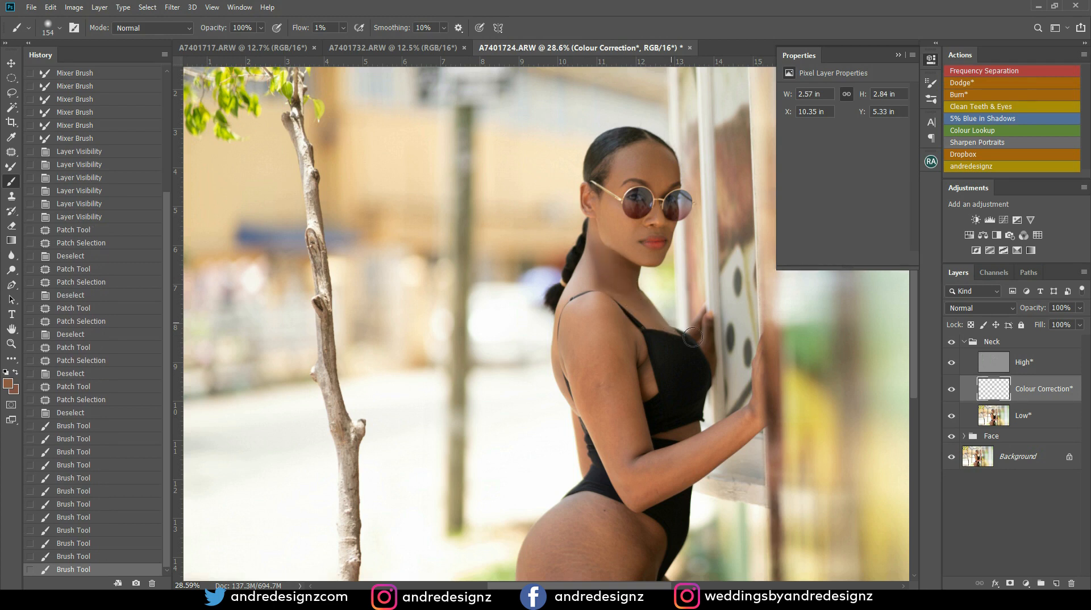
Compare the image with and without the Colour Correction* layer and leave that layer hidden.
scroll(806, 339, down, 5)
click(950, 391)
click(950, 392)
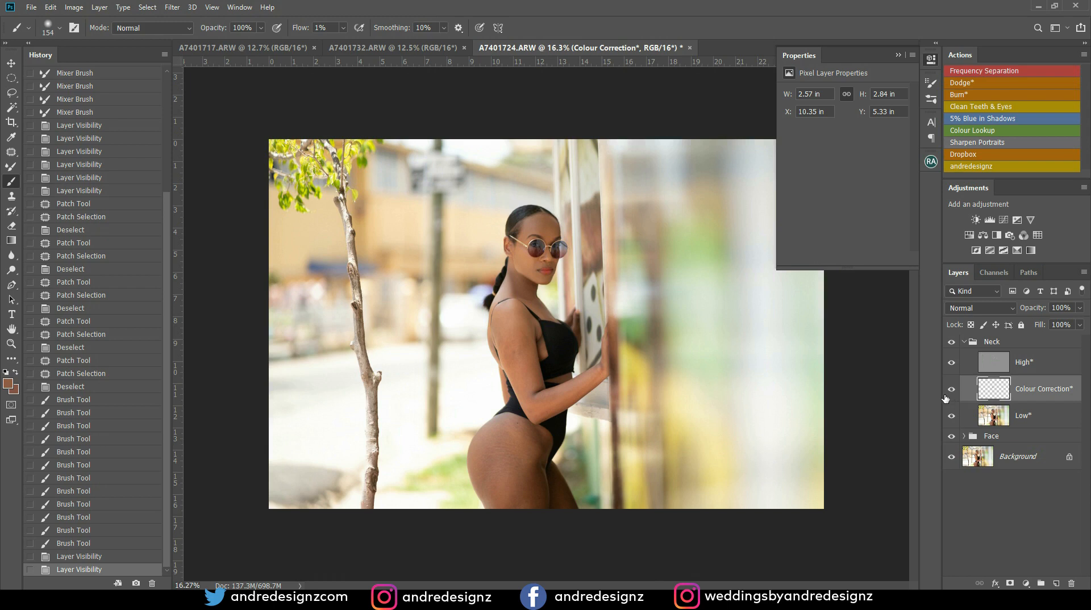
click(952, 391)
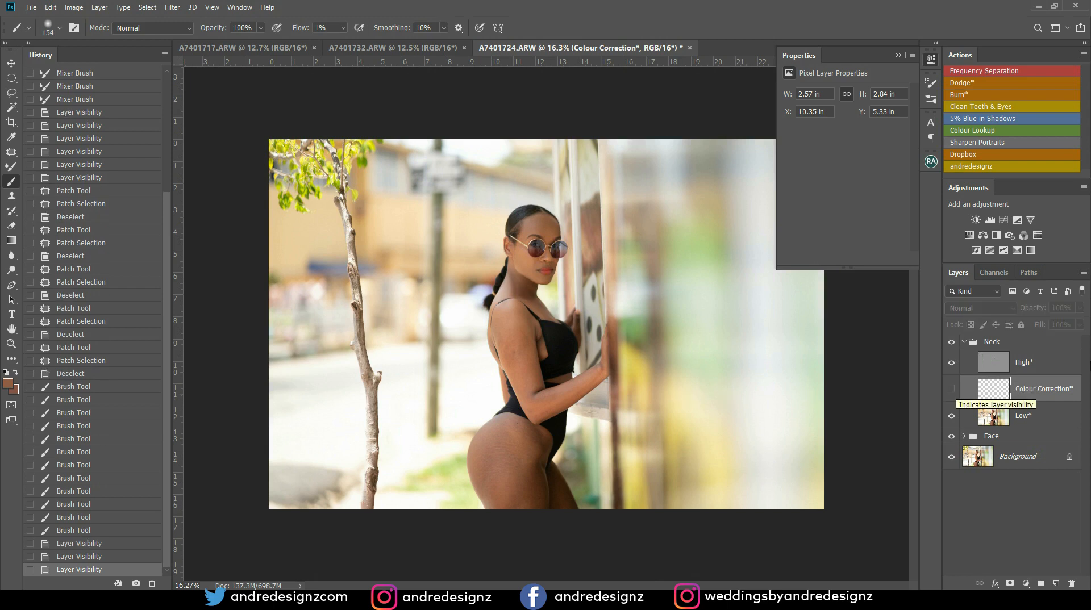
Collapse the Neck group and add a Curves adjustment layer above it, raising the RGB curve's midtones at input 116 to brighten the image.
click(964, 344)
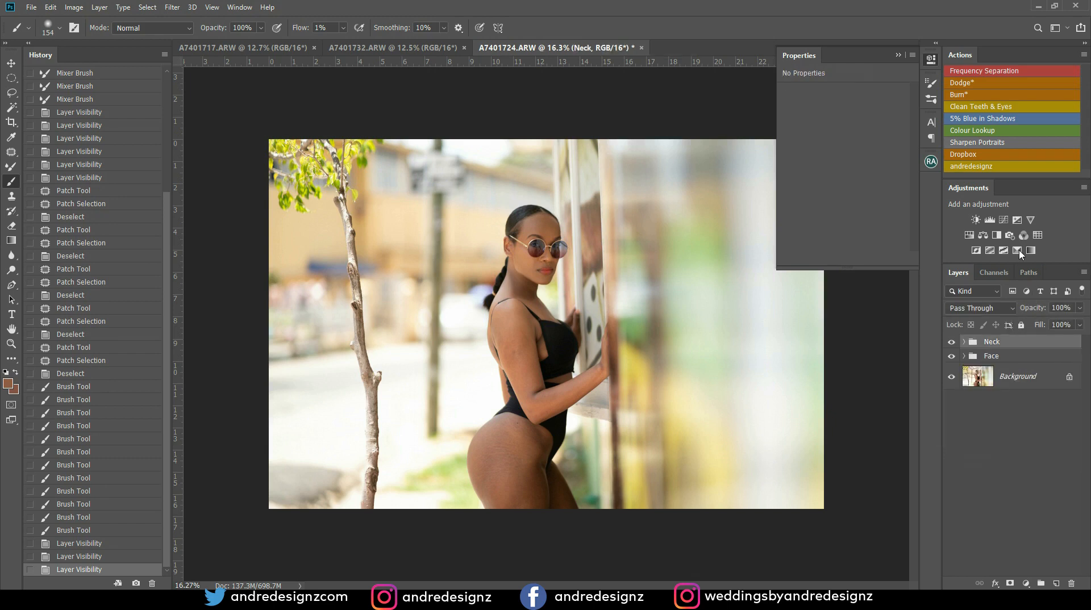
click(1003, 219)
drag(858, 162, 850, 159)
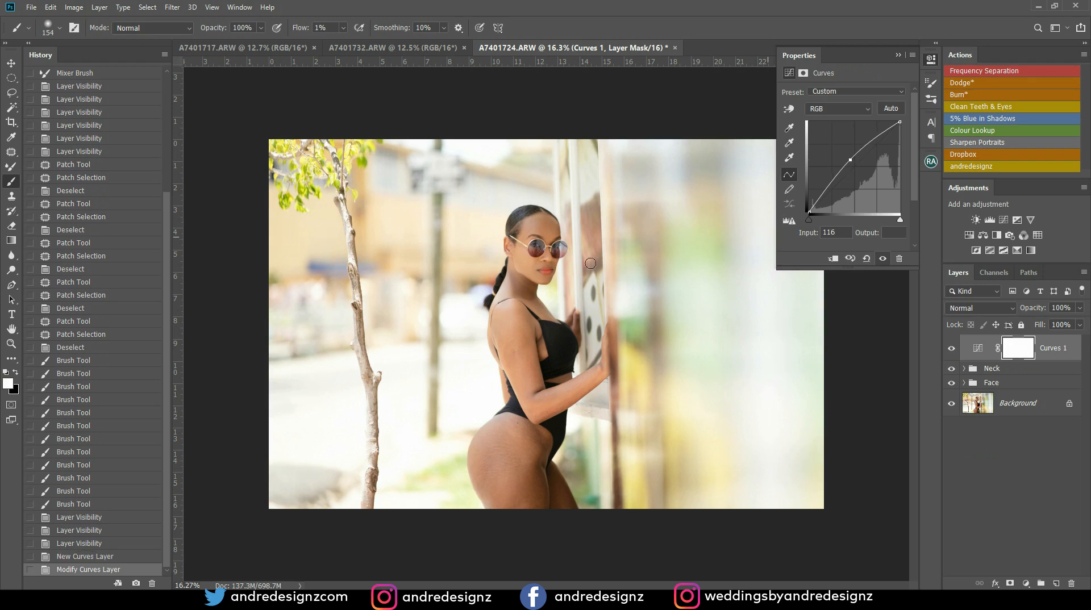
scroll(494, 302, up, 3)
scroll(479, 307, up, 3)
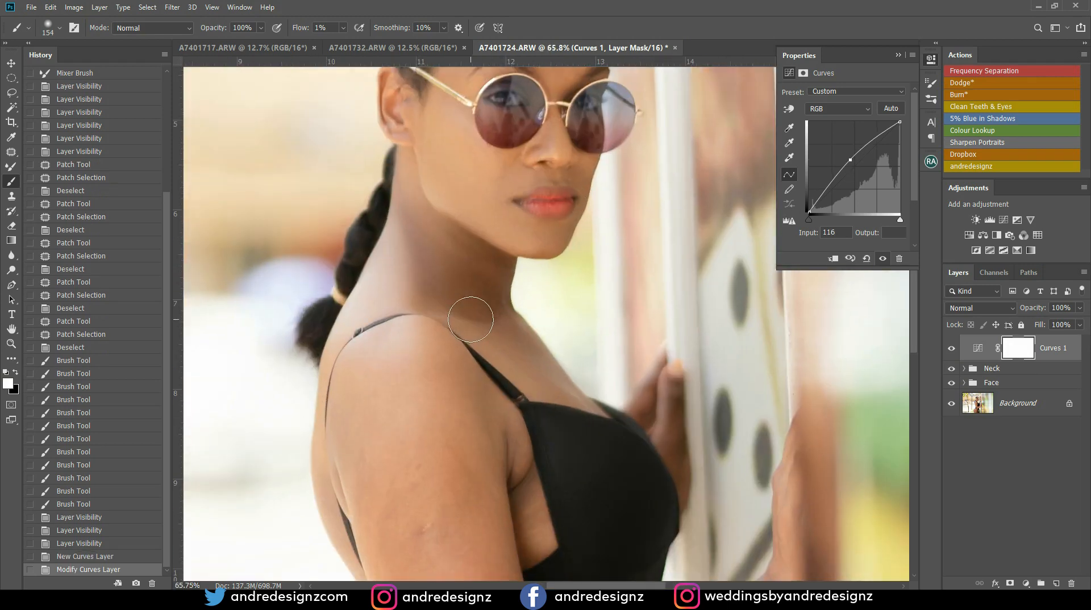
Invert the Curves 1 mask to black and paint white over the neck and collarbone with the Brush at size 154 and 1% flow.
click(1017, 353)
key(ctrl+i)
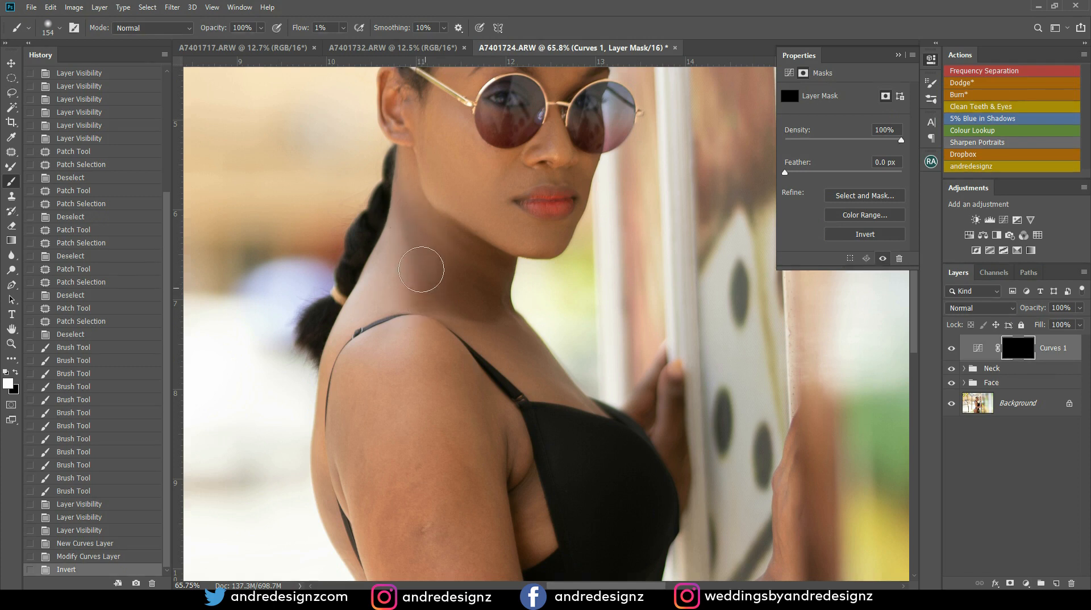
drag(439, 291, 373, 307)
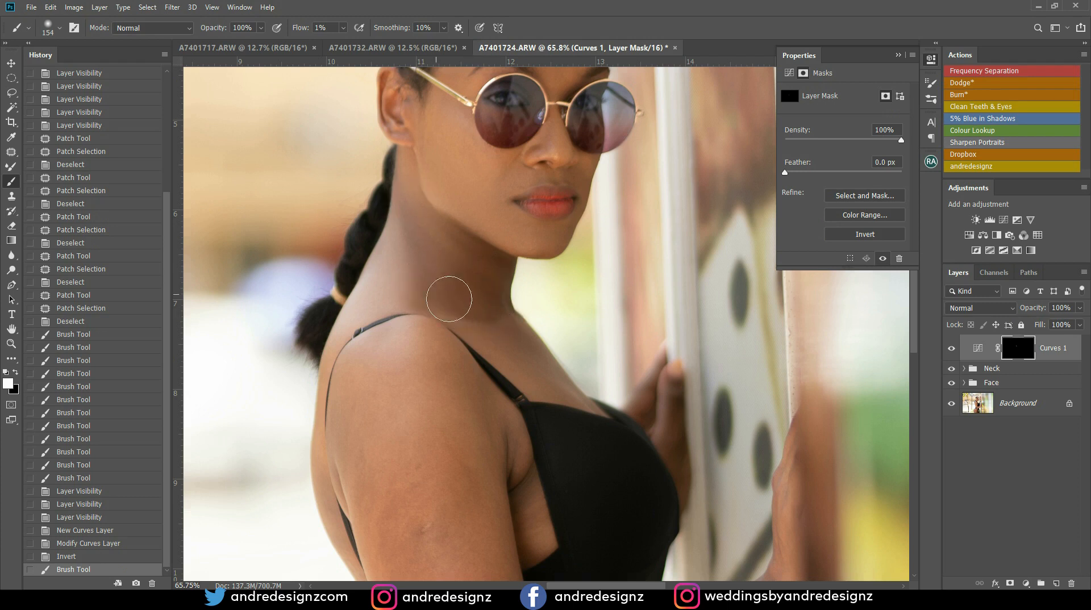
mouse_move(472, 269)
mouse_down()
mouse_move(499, 311)
mouse_move(469, 336)
mouse_up()
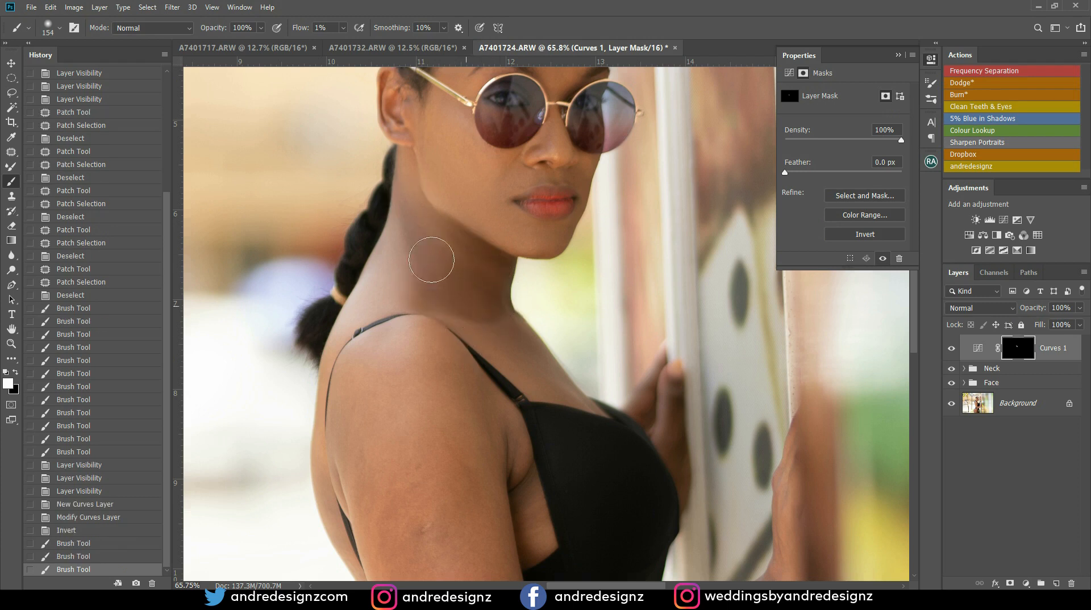
mouse_move(453, 284)
mouse_down()
mouse_move(489, 317)
mouse_move(496, 310)
mouse_move(451, 262)
mouse_move(442, 274)
mouse_move(454, 295)
mouse_move(413, 228)
mouse_move(450, 287)
mouse_move(504, 334)
mouse_up()
mouse_move(486, 271)
mouse_down()
mouse_move(503, 309)
mouse_move(450, 304)
mouse_move(432, 270)
mouse_move(472, 295)
mouse_up()
Expand the Neck group and compare the image with and without the Colour Correction* layer, leaving the layer visible.
click(964, 369)
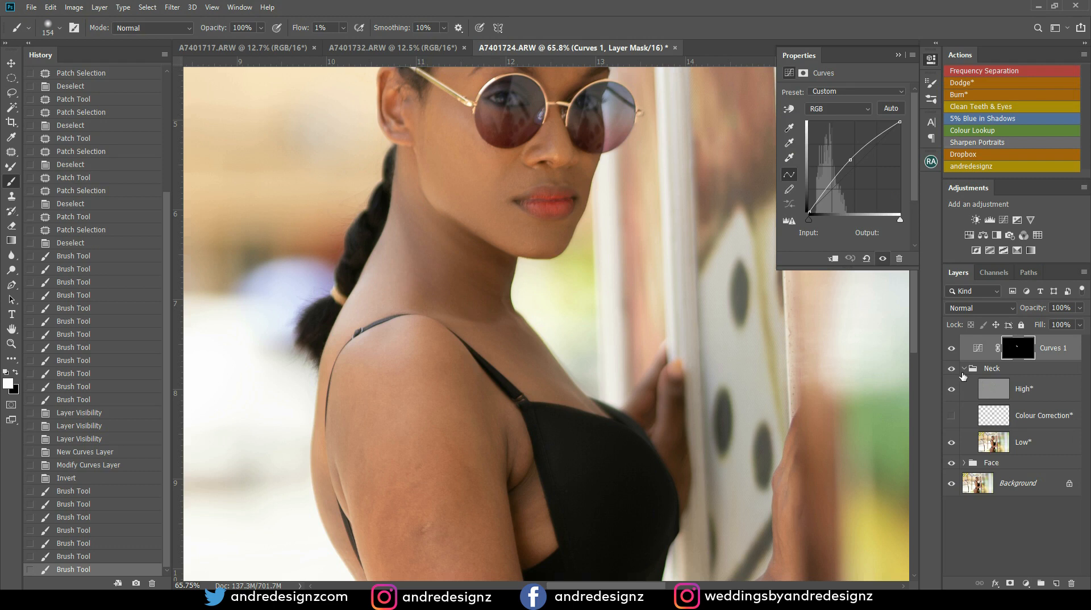
click(952, 418)
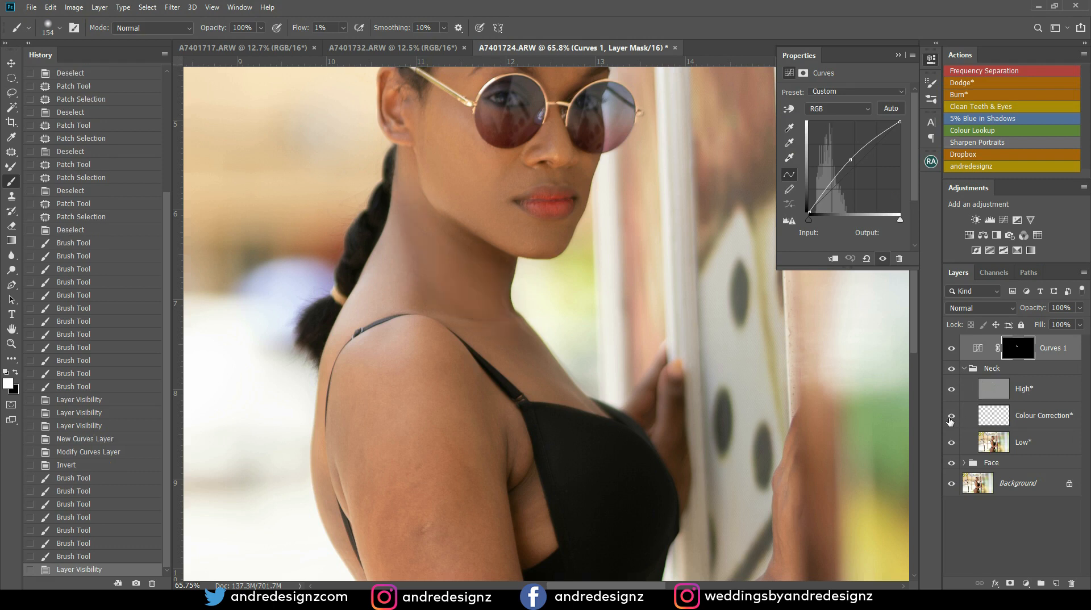
click(951, 419)
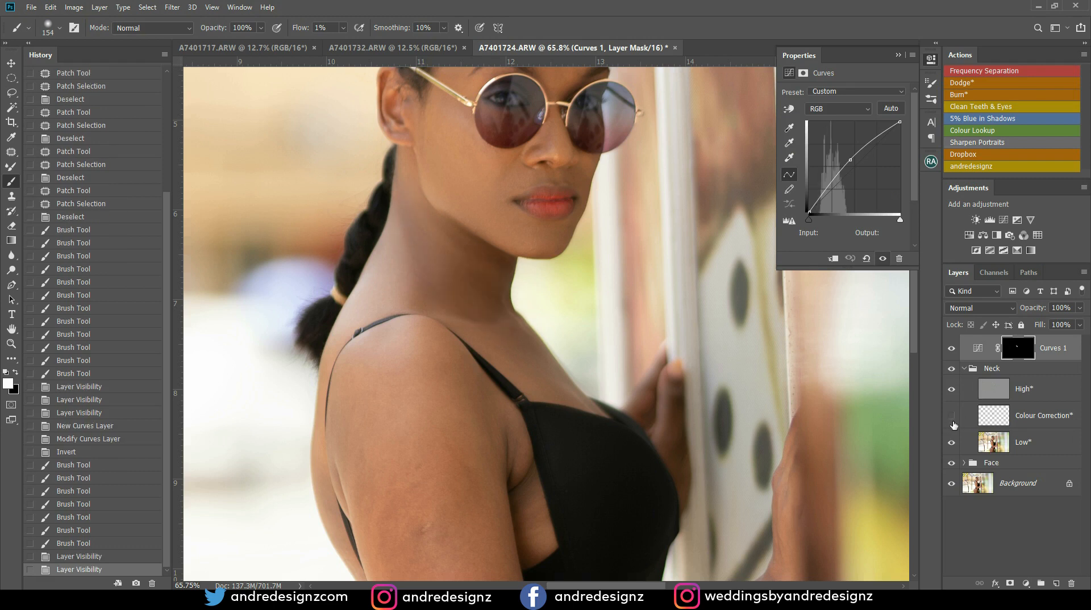
click(952, 420)
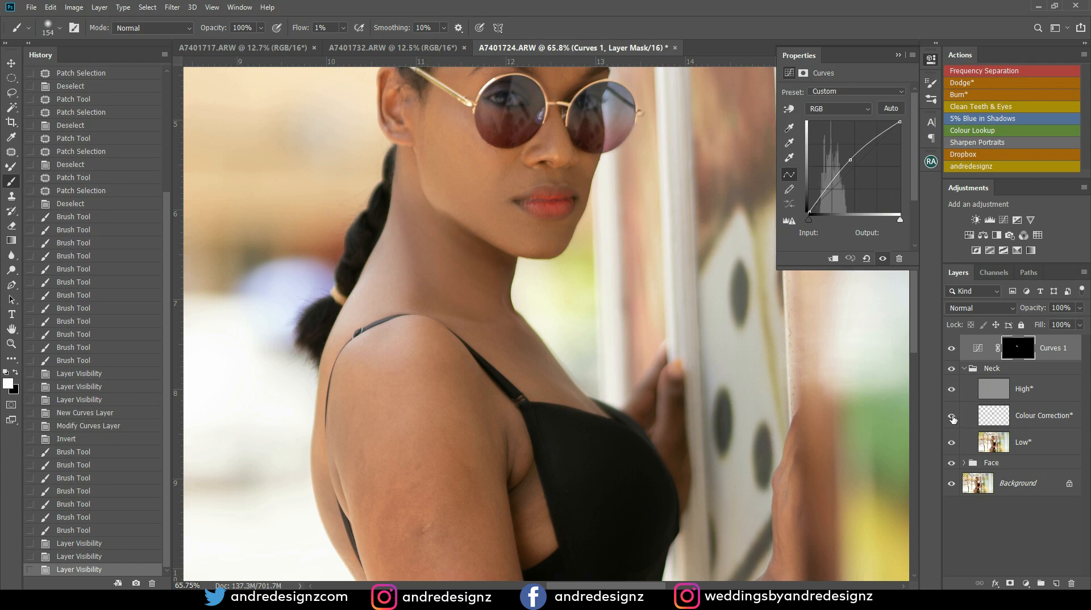
Reduce the Colour Correction* layer's opacity to 41% and delete that layer from the Neck group.
click(1077, 309)
click(1037, 421)
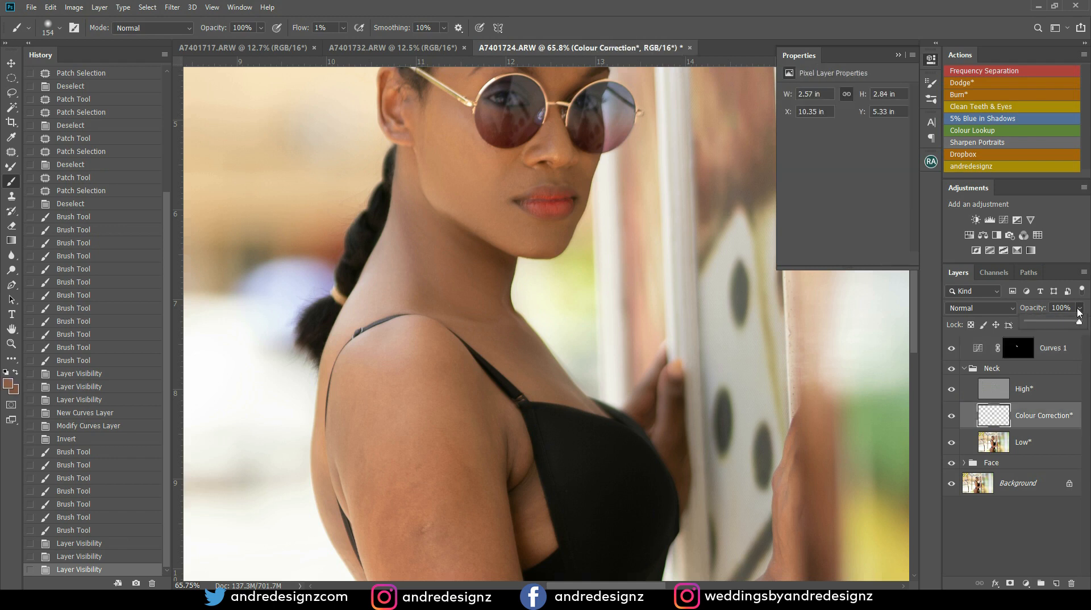
click(1050, 323)
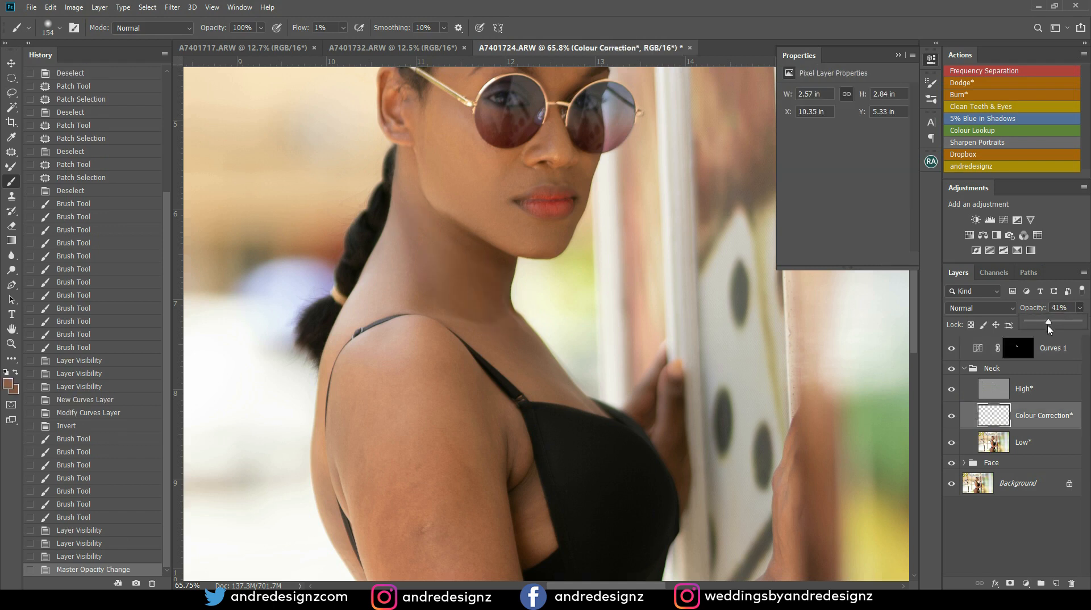
click(1031, 418)
key(Delete)
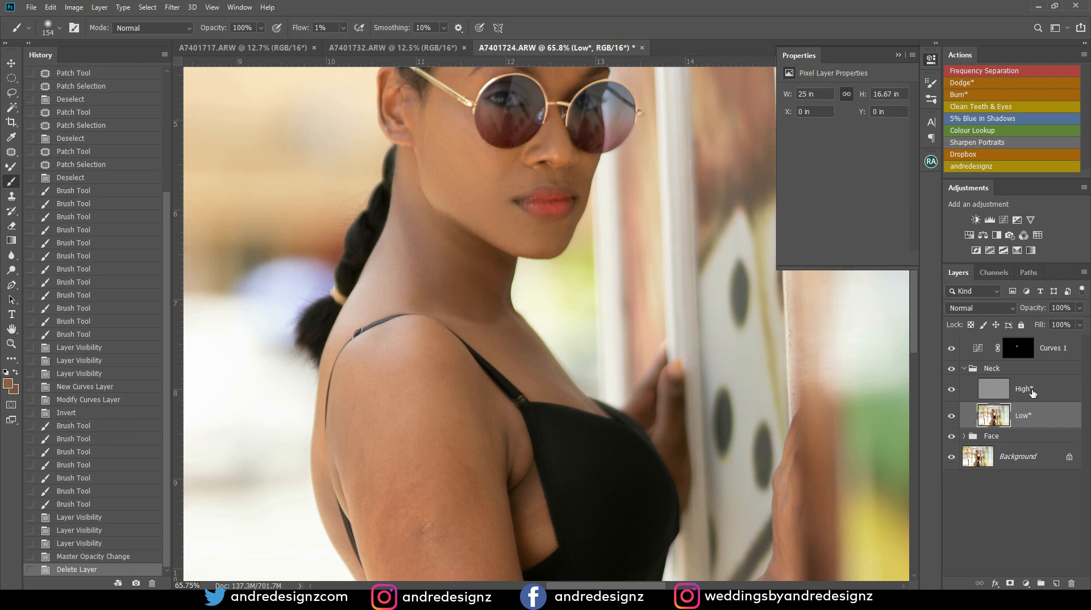
Patch the uneven texture on the side and lower front of the neck on the Neck group's High* layer.
click(1000, 391)
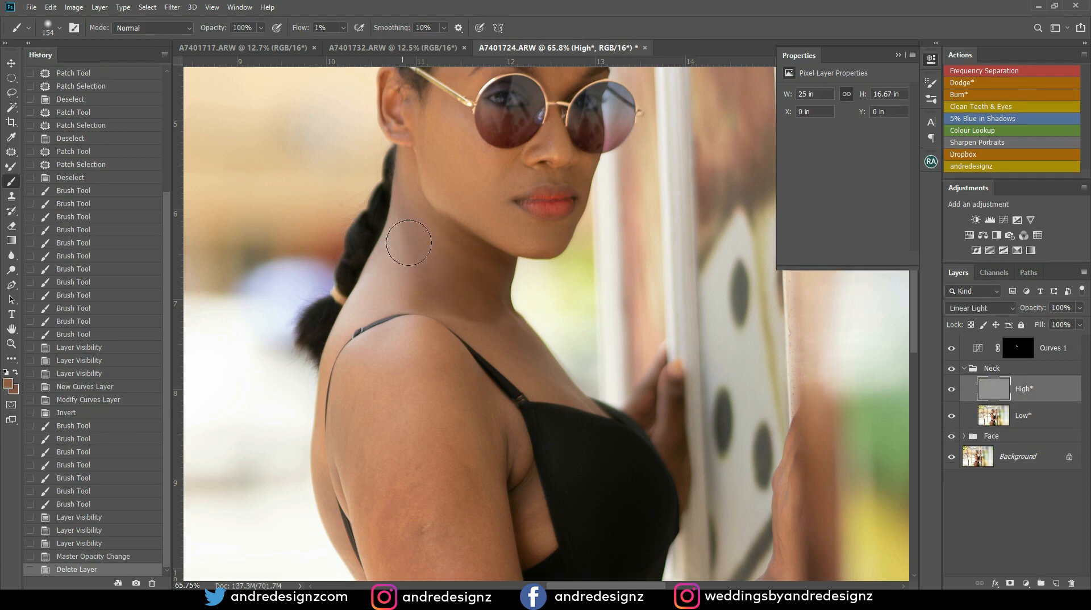
key(l)
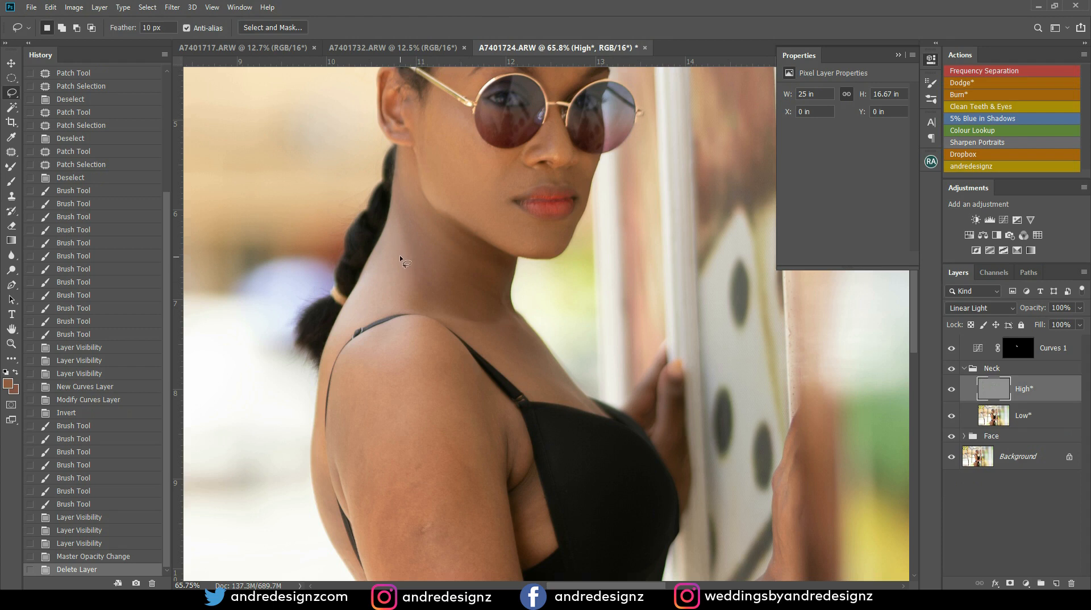
key(j)
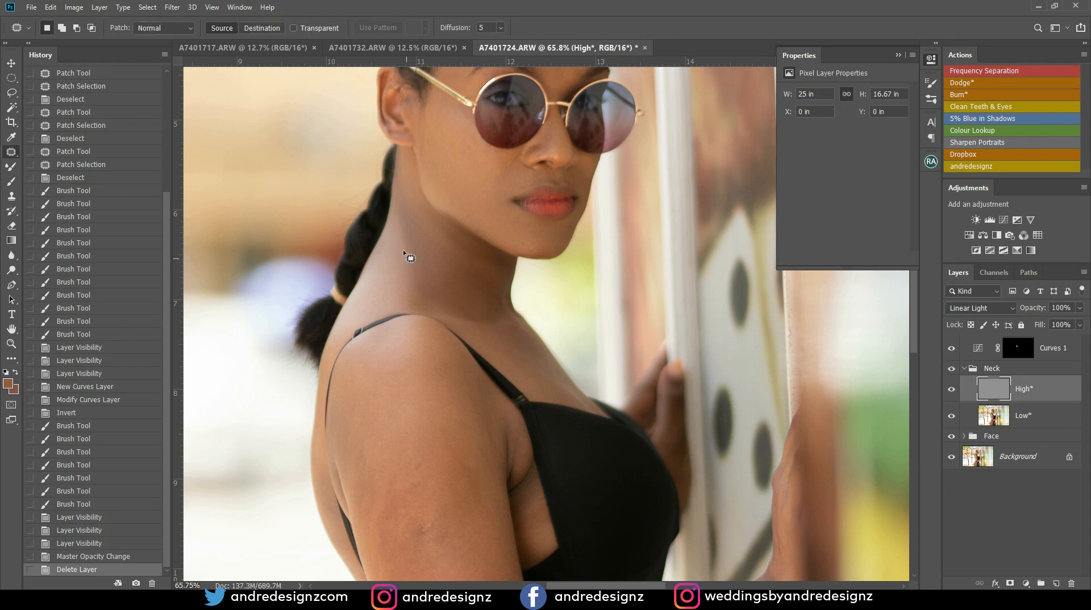
mouse_move(394, 230)
mouse_down()
mouse_move(397, 203)
mouse_move(412, 214)
mouse_move(433, 274)
mouse_move(427, 301)
mouse_move(403, 300)
mouse_move(413, 285)
mouse_move(438, 287)
mouse_move(438, 316)
mouse_move(455, 285)
mouse_up()
key(ctrl+d)
mouse_move(450, 303)
mouse_down()
mouse_move(462, 282)
mouse_move(414, 194)
mouse_move(455, 264)
mouse_move(500, 287)
mouse_up()
key(ctrl+d)
key(ctrl+d)
drag(492, 291, 484, 299)
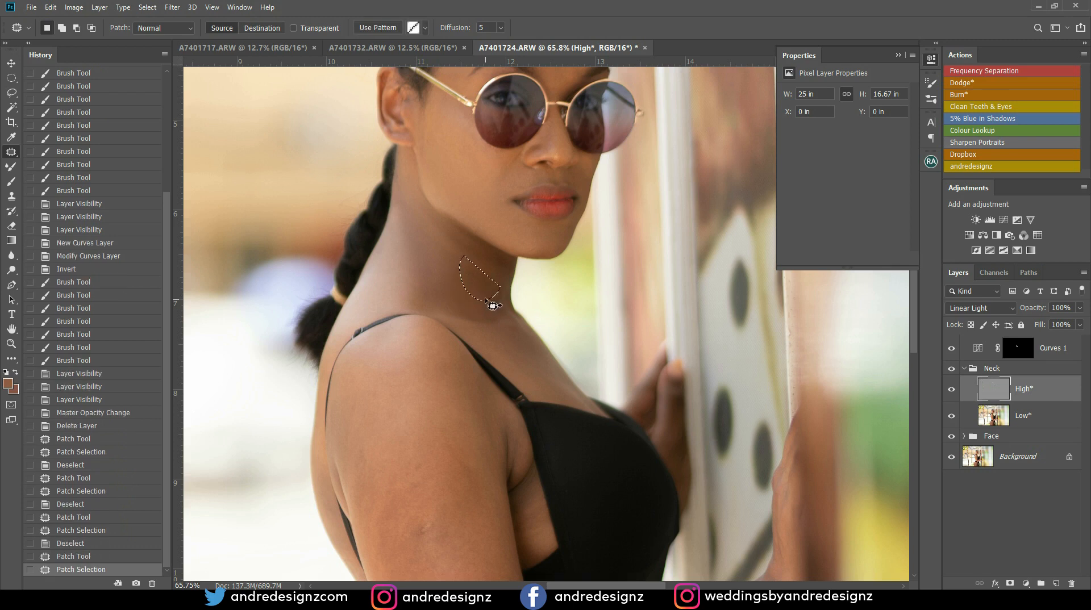
Patch the remaining marks below the jaw, beneath the ear and in the middle of the neck, clearing each selection.
mouse_move(450, 228)
mouse_down()
mouse_move(469, 266)
mouse_move(451, 280)
mouse_up()
key(ctrl+d)
mouse_move(402, 229)
mouse_down()
mouse_move(405, 288)
mouse_move(427, 258)
mouse_up()
drag(420, 278, 401, 284)
key(ctrl+d)
mouse_move(396, 201)
mouse_down()
mouse_move(418, 253)
mouse_move(409, 203)
mouse_move(426, 231)
mouse_up()
key(ctrl+d)
drag(439, 275, 458, 292)
key(ctrl+d)
Compare the image with and without the Neck group, and the Background alone against the full retouch.
scroll(495, 280, down, 11)
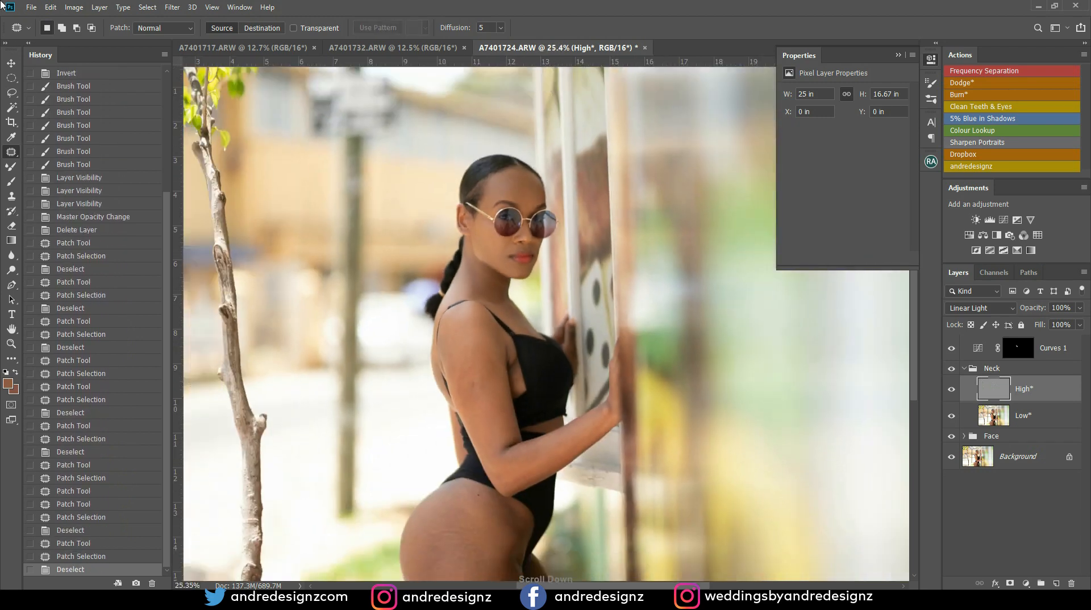
scroll(495, 279, up, 3)
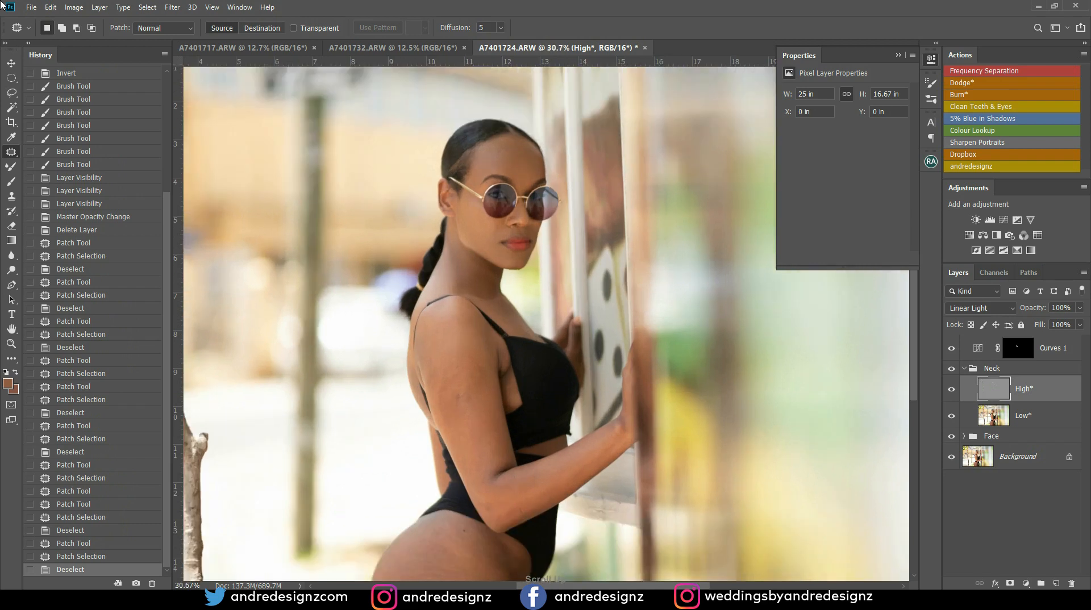
click(953, 371)
click(953, 371)
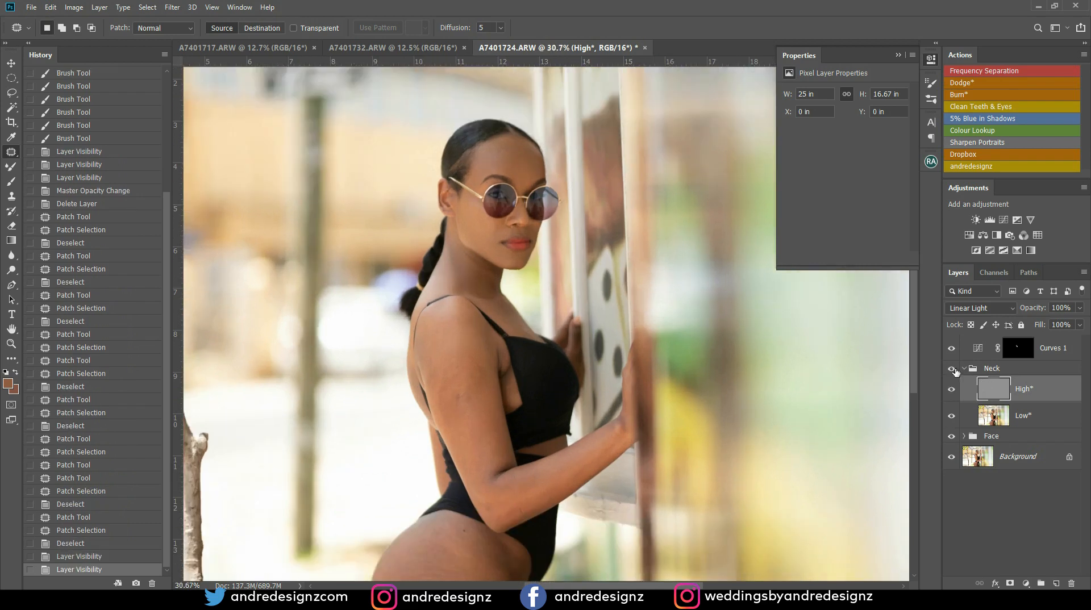
alt+click(950, 458)
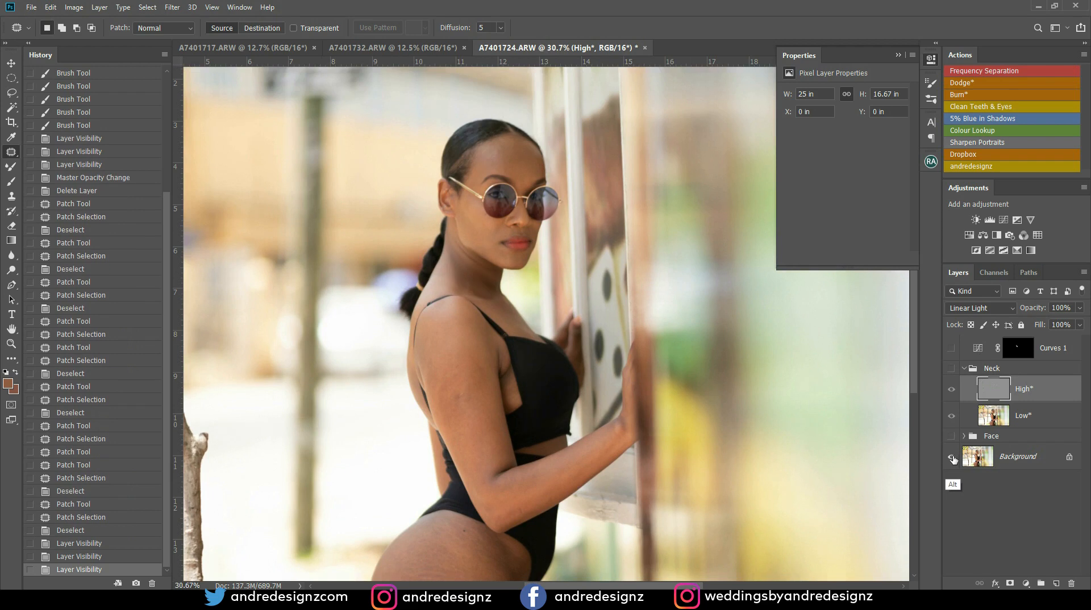
alt+click(951, 457)
scroll(454, 250, down, 2)
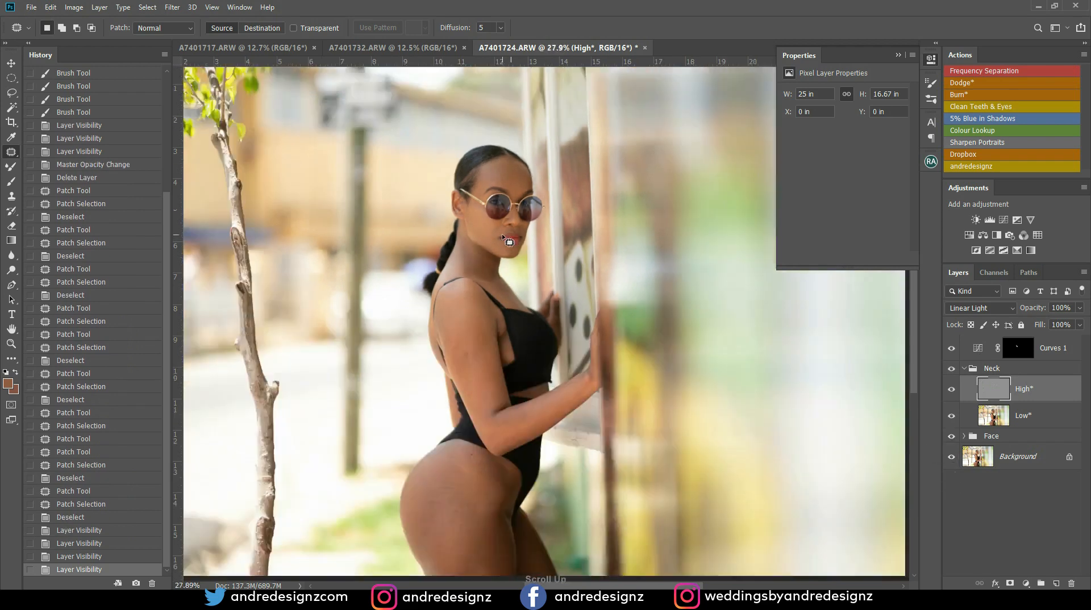
Patch three more areas from the side of the neck down to the collarbone on the High* layer, clearing each selection.
scroll(454, 250, up, 6)
drag(410, 237, 440, 287)
key(ctrl+d)
drag(448, 341, 462, 309)
key(ctrl+d)
mouse_move(452, 263)
mouse_down()
mouse_move(497, 289)
mouse_move(493, 338)
mouse_up()
key(ctrl+d)
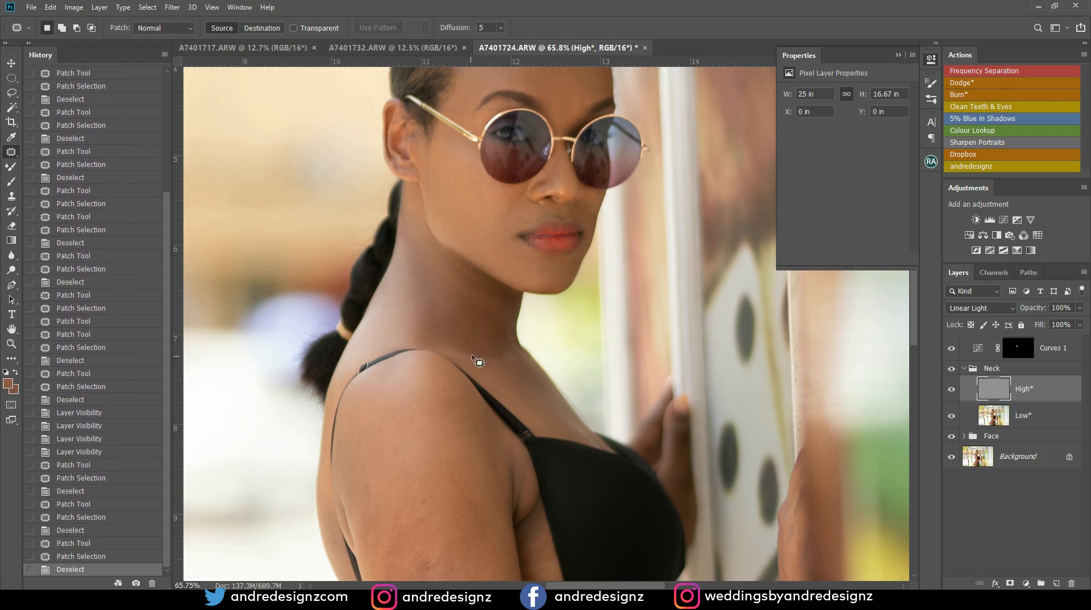
Add an empty layer above Curves 1, remove the surplus new layer, and set the blend mode to Color.
scroll(503, 366, down, 3)
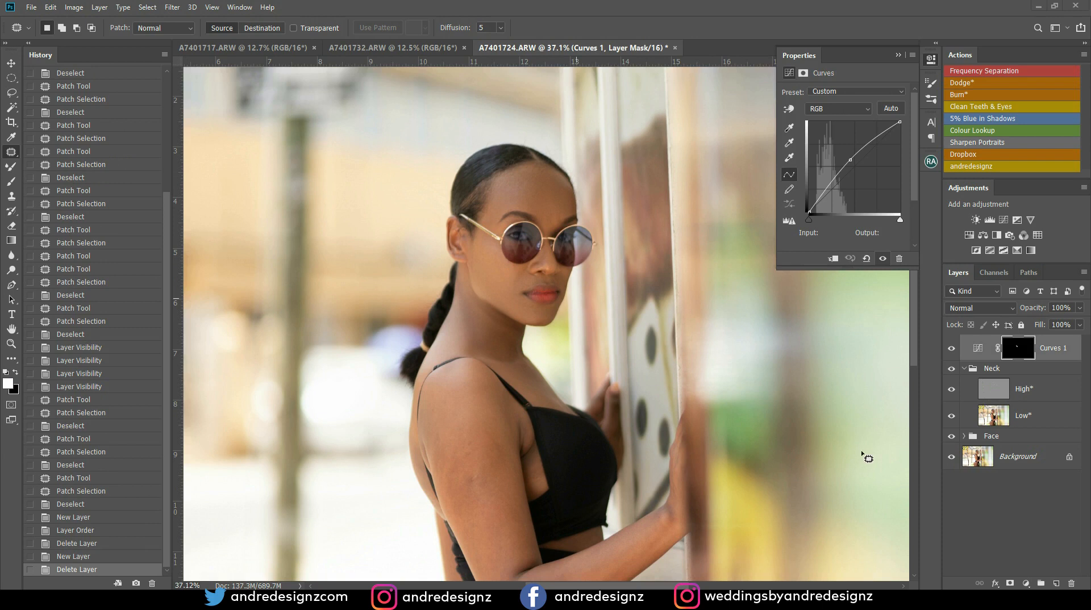
click(1056, 584)
click(1055, 584)
key(Delete)
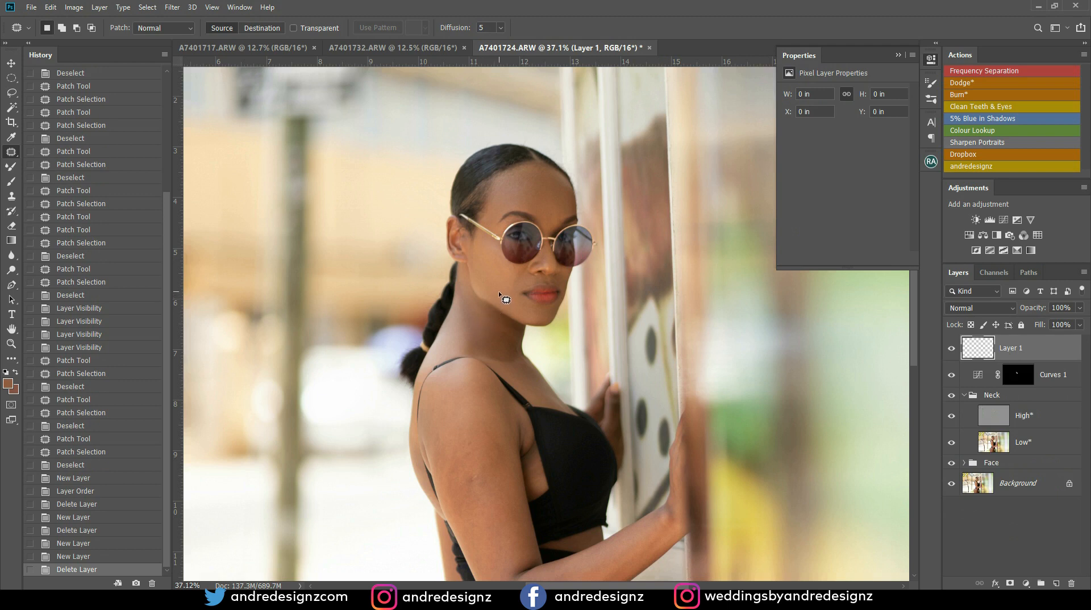
key(i)
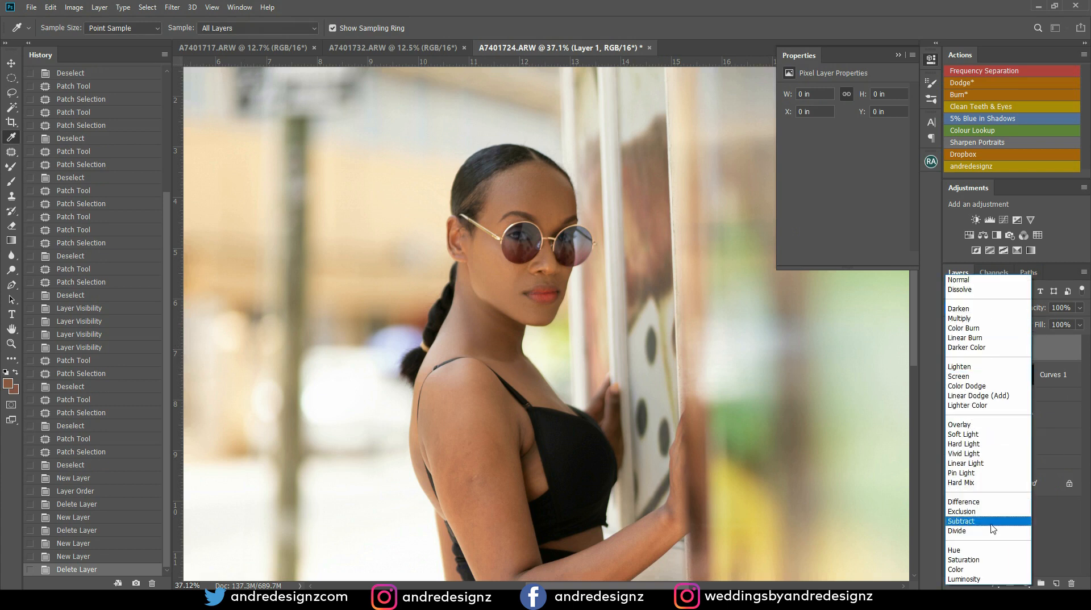
click(971, 569)
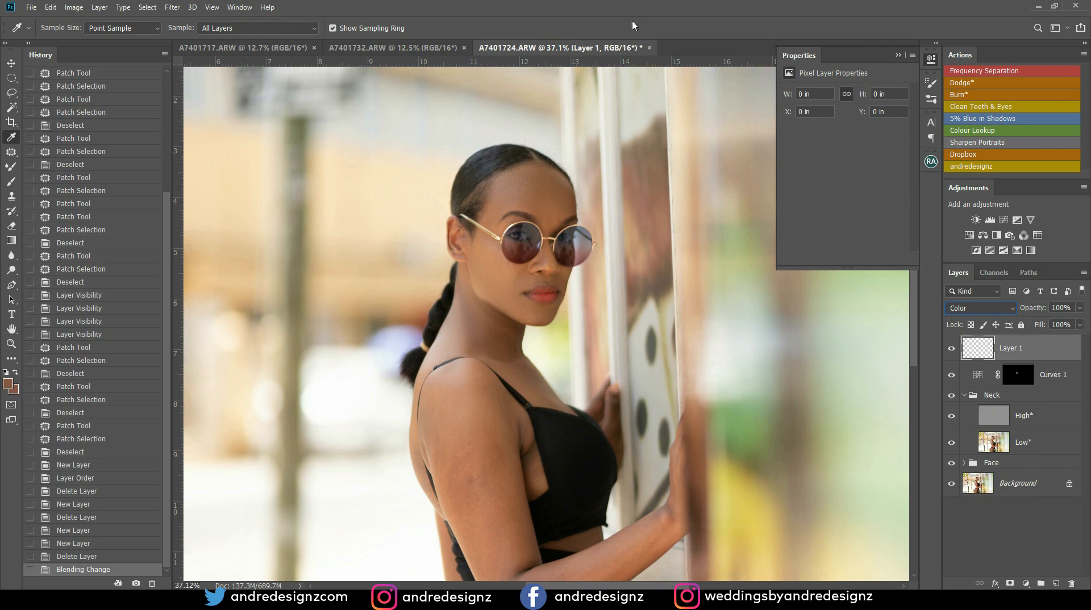
Sample the shoulder's skin tone and paint it over the neck and upper chest on Layer 1 with the Brush at 1% flow.
key(b)
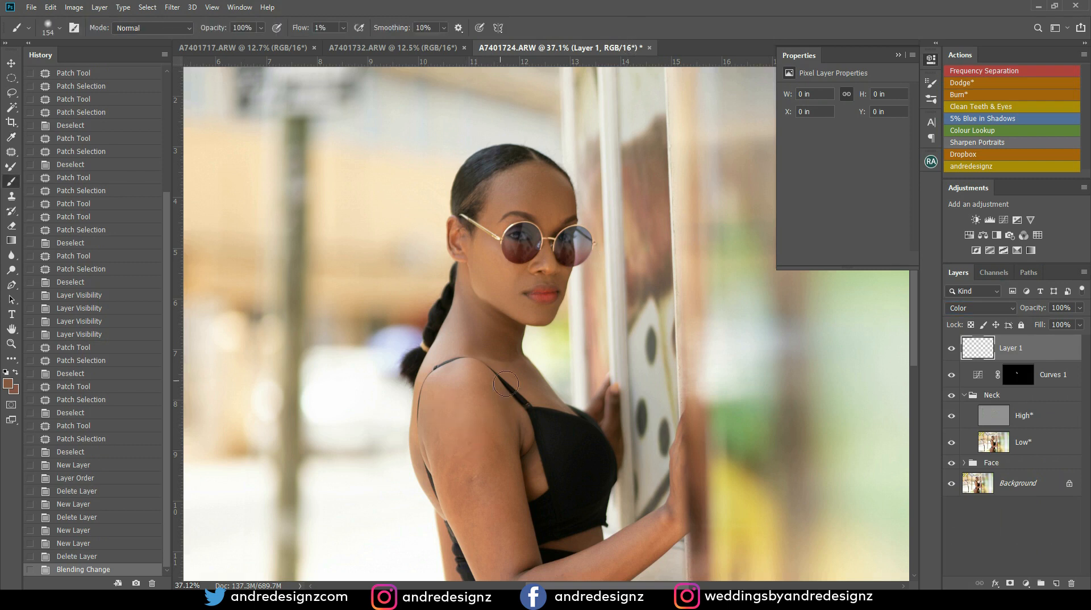
key(alt)
alt+click(462, 400)
drag(472, 313, 523, 369)
mouse_move(522, 368)
mouse_down()
mouse_move(474, 344)
mouse_move(508, 344)
mouse_move(474, 310)
mouse_up()
mouse_move(473, 310)
mouse_down()
mouse_move(489, 330)
mouse_move(500, 324)
mouse_move(565, 403)
mouse_move(594, 386)
mouse_up()
mouse_move(483, 318)
mouse_down()
mouse_move(466, 351)
mouse_move(511, 332)
mouse_move(489, 335)
mouse_move(508, 387)
mouse_up()
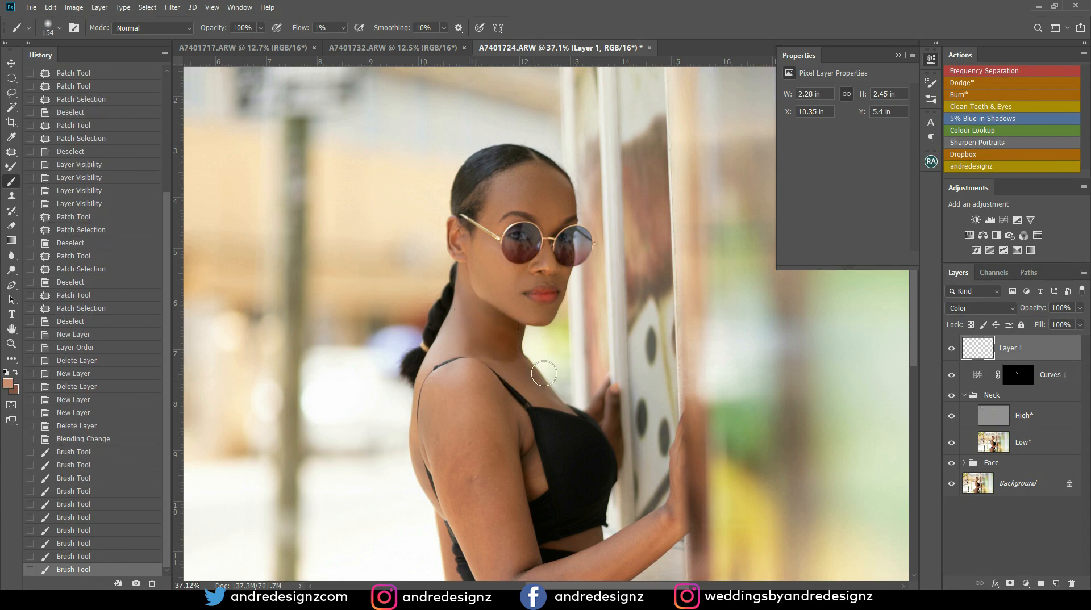
Set Layer 1's opacity to 72% and brush a lighter skin tone over the side of the neck beneath the ear.
click(1079, 308)
click(1058, 323)
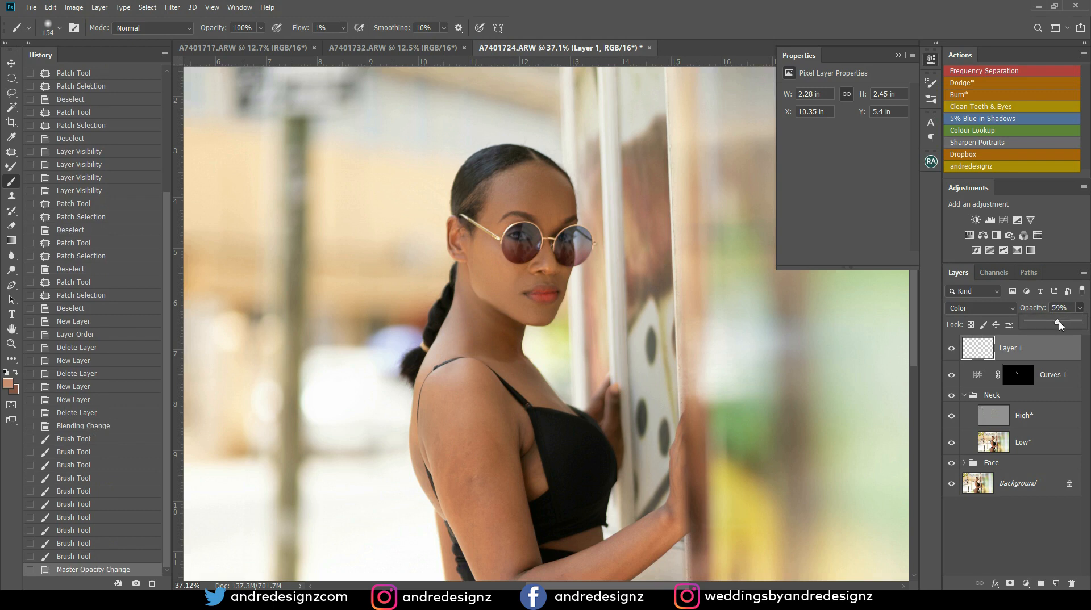
mouse_move(477, 335)
mouse_down()
mouse_move(515, 389)
mouse_move(471, 350)
mouse_move(461, 278)
mouse_up()
key(ctrl+z)
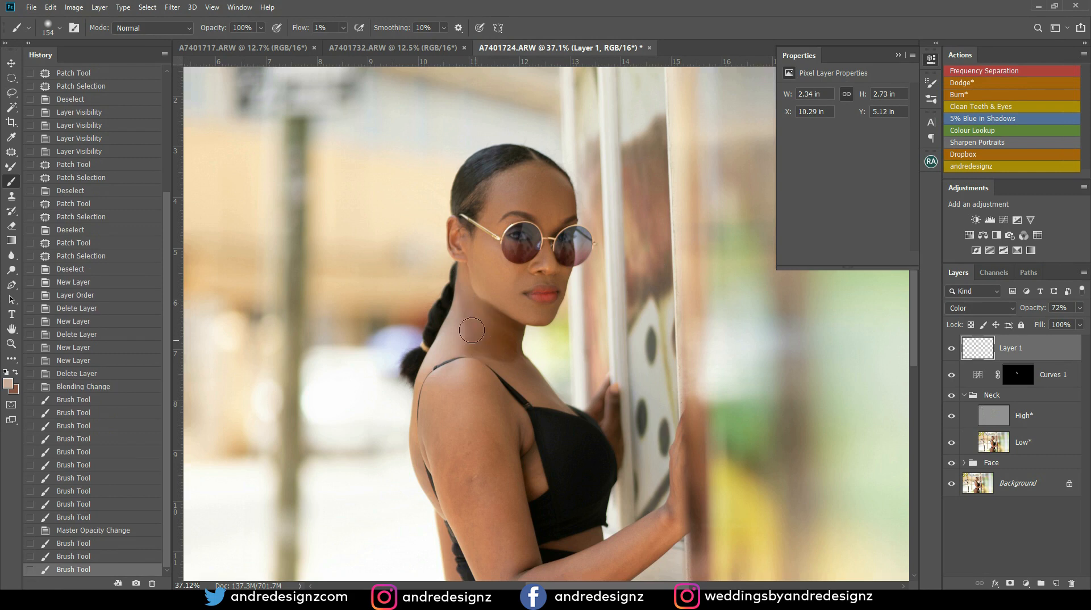
mouse_move(470, 319)
mouse_down()
mouse_move(487, 329)
mouse_move(482, 341)
mouse_move(465, 304)
mouse_up()
drag(478, 344, 478, 342)
Compare the neck colour with and without Layer 1 and check the overall image.
click(952, 350)
click(952, 349)
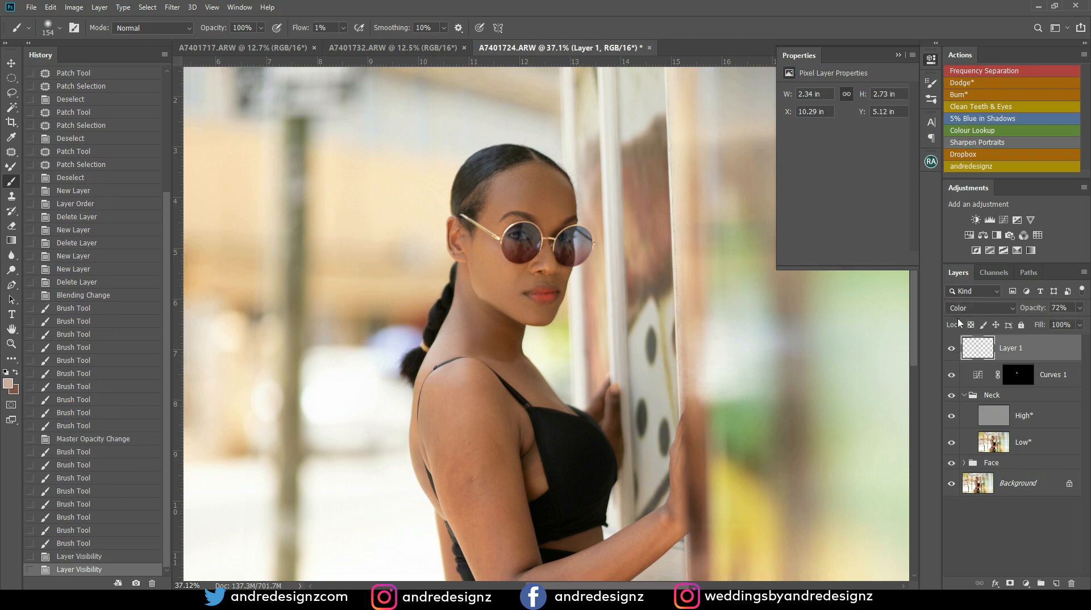
scroll(754, 344, down, 4)
scroll(593, 359, up, 4)
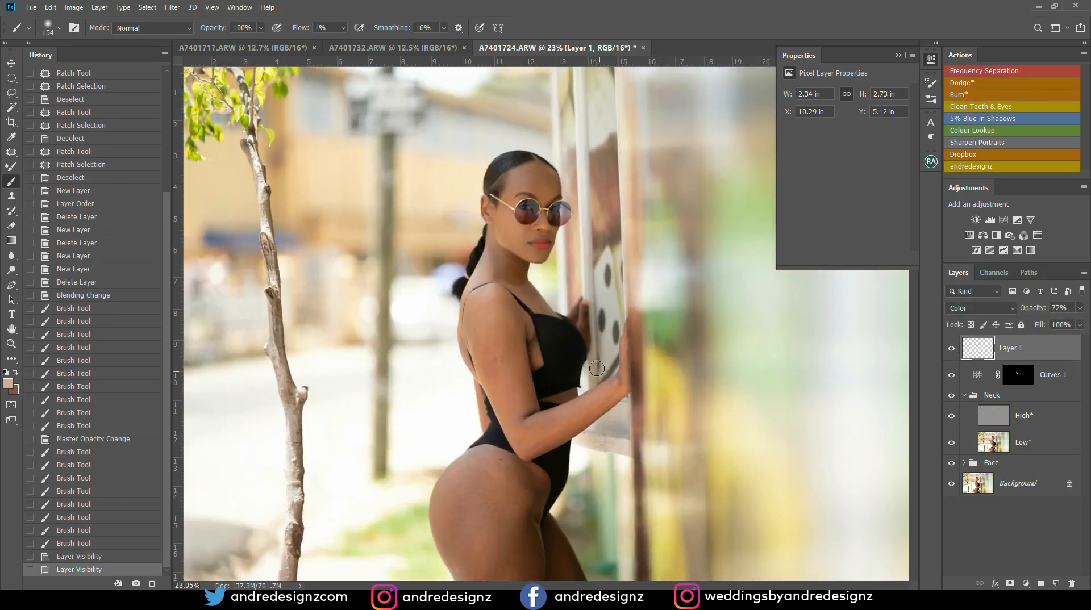
Blend the skin tones across the neck and shoulder line on the Neck group's Low* layer with the Mixer Brush at size 125.
scroll(593, 359, up, 2)
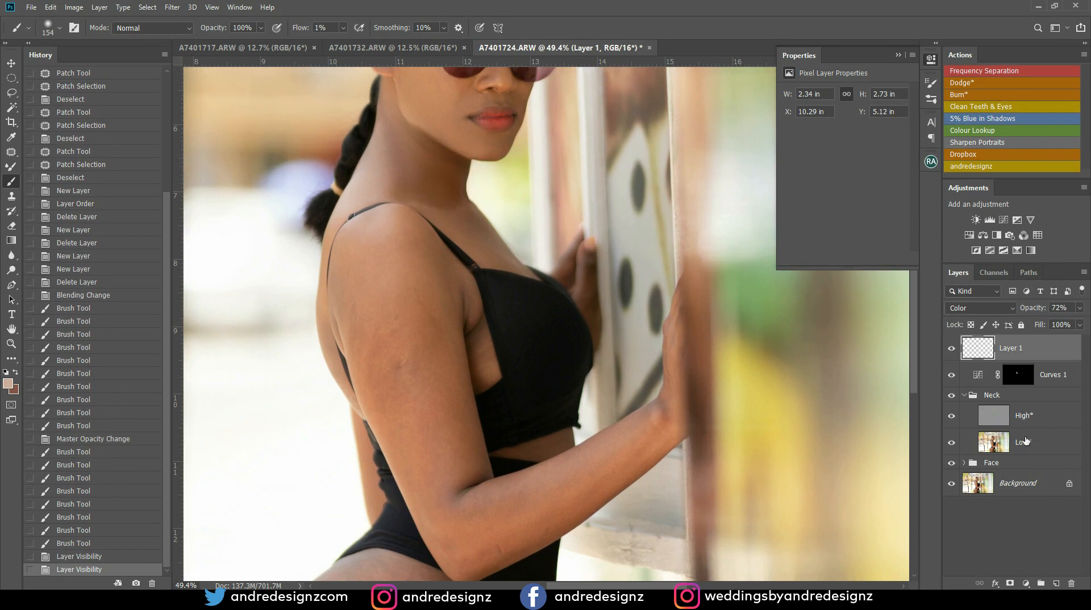
click(1025, 442)
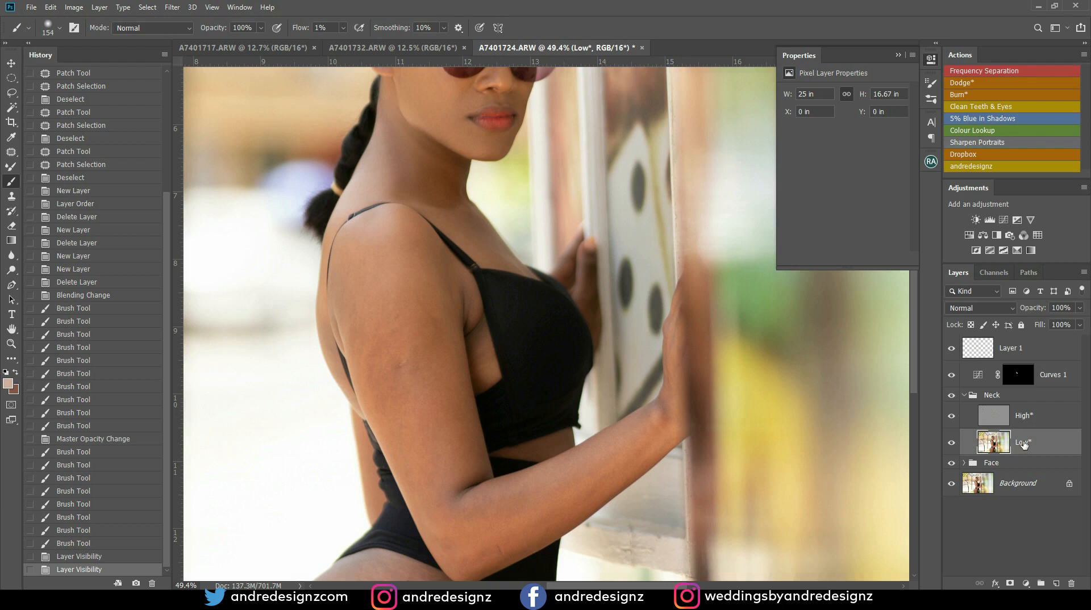
key(shift+b)
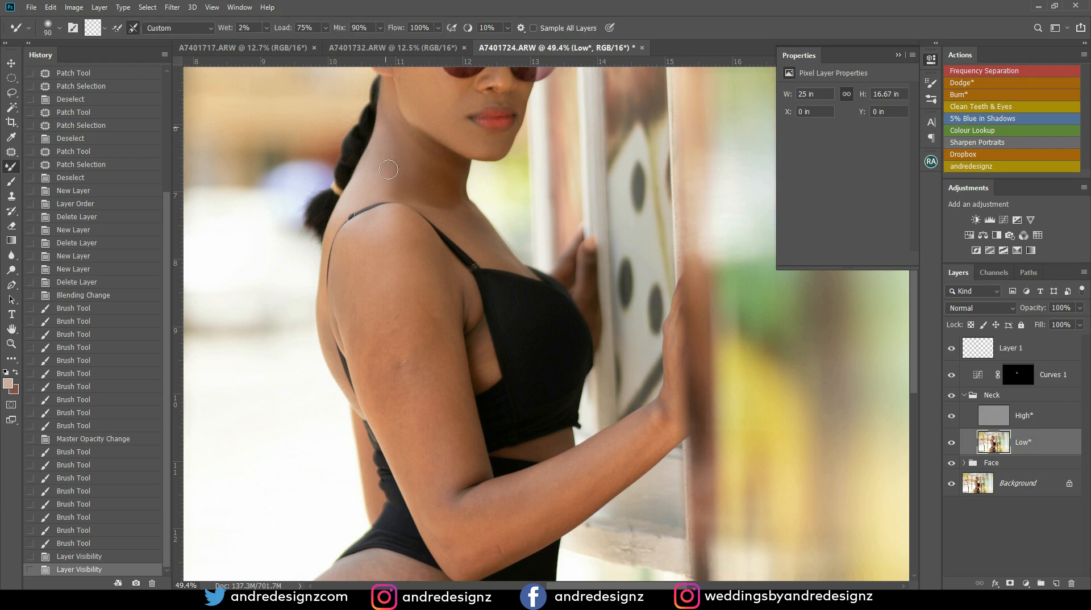
mouse_move(397, 193)
mouse_down()
mouse_move(412, 155)
mouse_move(402, 151)
mouse_move(409, 195)
mouse_up()
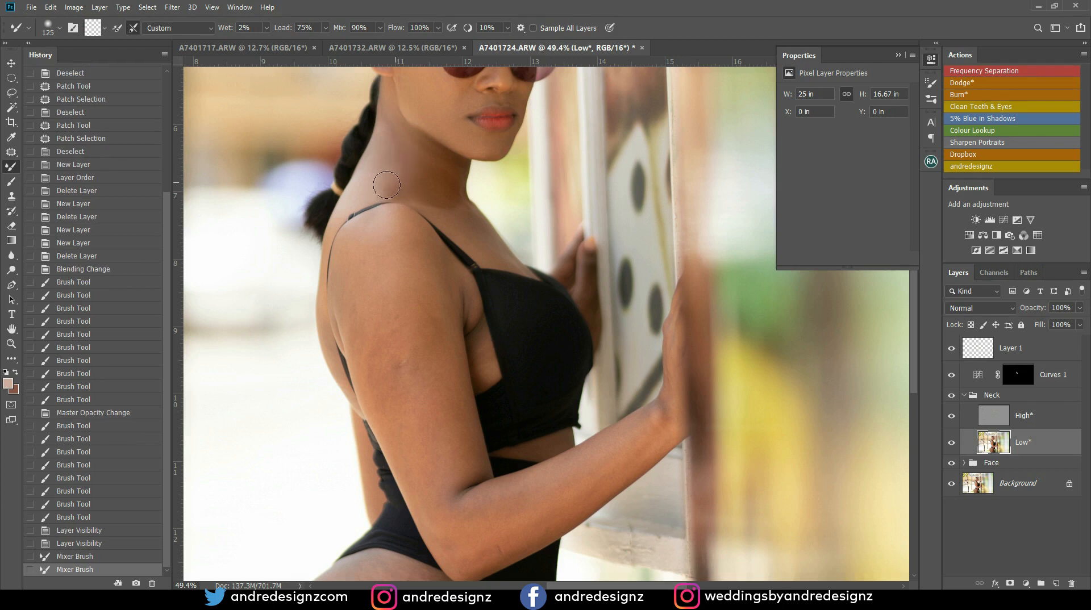
mouse_move(394, 187)
mouse_down()
mouse_move(387, 176)
mouse_move(395, 191)
mouse_up()
mouse_move(386, 170)
mouse_down()
mouse_move(419, 194)
mouse_move(406, 165)
mouse_move(390, 172)
mouse_move(391, 133)
mouse_move(422, 168)
mouse_move(419, 153)
mouse_move(444, 202)
mouse_move(426, 146)
mouse_move(445, 205)
mouse_up()
mouse_move(419, 152)
mouse_down()
mouse_move(439, 202)
mouse_move(440, 163)
mouse_move(452, 205)
mouse_move(450, 183)
mouse_move(416, 165)
mouse_move(440, 176)
mouse_move(417, 165)
mouse_move(434, 185)
mouse_move(385, 185)
mouse_move(446, 195)
mouse_move(436, 168)
mouse_move(417, 169)
mouse_move(433, 161)
mouse_move(422, 167)
mouse_move(437, 128)
mouse_move(435, 113)
mouse_move(423, 116)
mouse_move(458, 183)
mouse_move(462, 152)
mouse_up()
scroll(461, 151, down, 5)
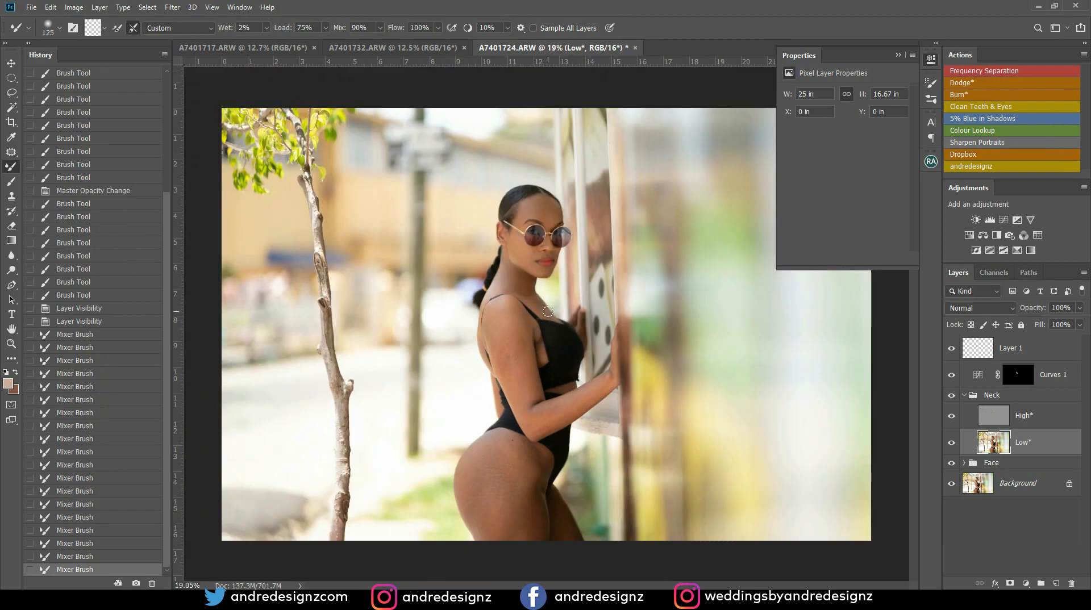
Patch the blemished skin on the side of the neck on the Neck group's Low* and High* layers with the Patch tool.
scroll(547, 312, up, 2)
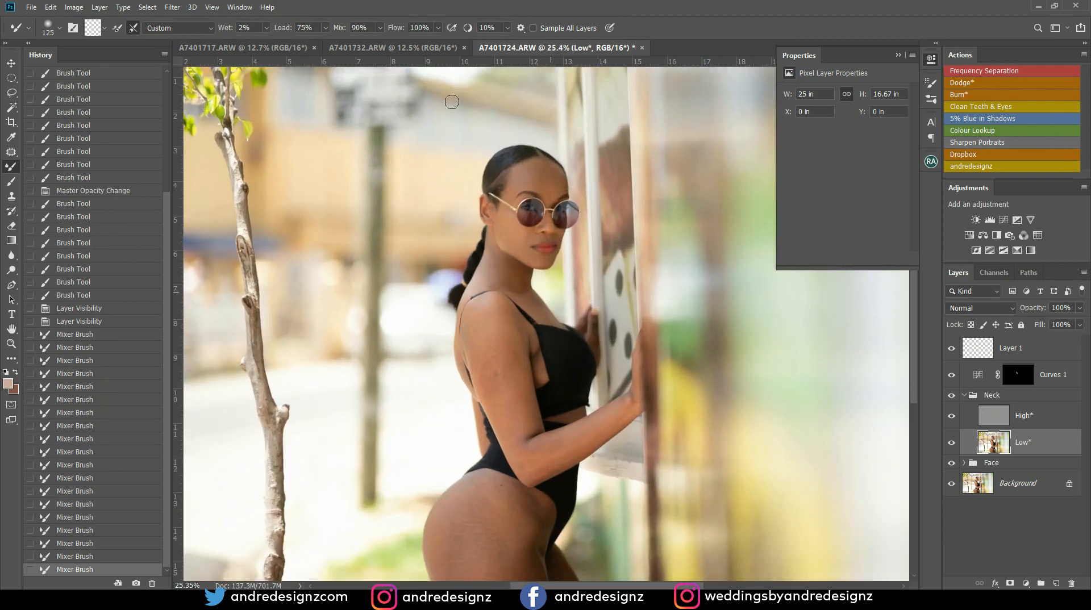
key(j)
mouse_move(490, 252)
mouse_down()
mouse_move(504, 270)
mouse_move(494, 282)
mouse_move(518, 280)
mouse_up()
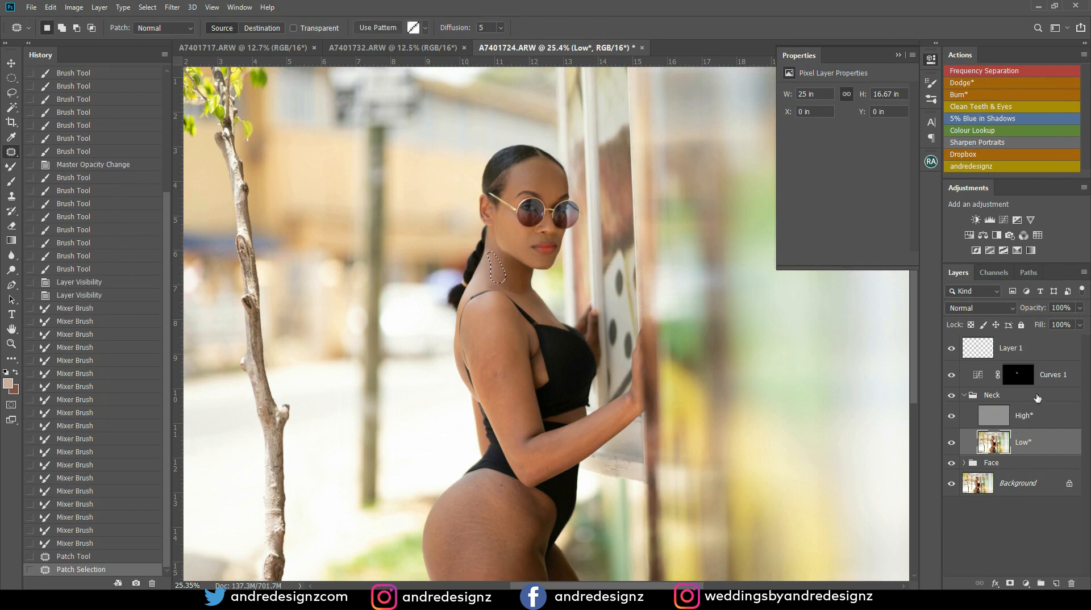
click(1023, 421)
mouse_move(516, 281)
mouse_down()
mouse_move(526, 281)
mouse_move(497, 258)
mouse_move(512, 277)
mouse_up()
key(ctrl+d)
key(ctrl+d)
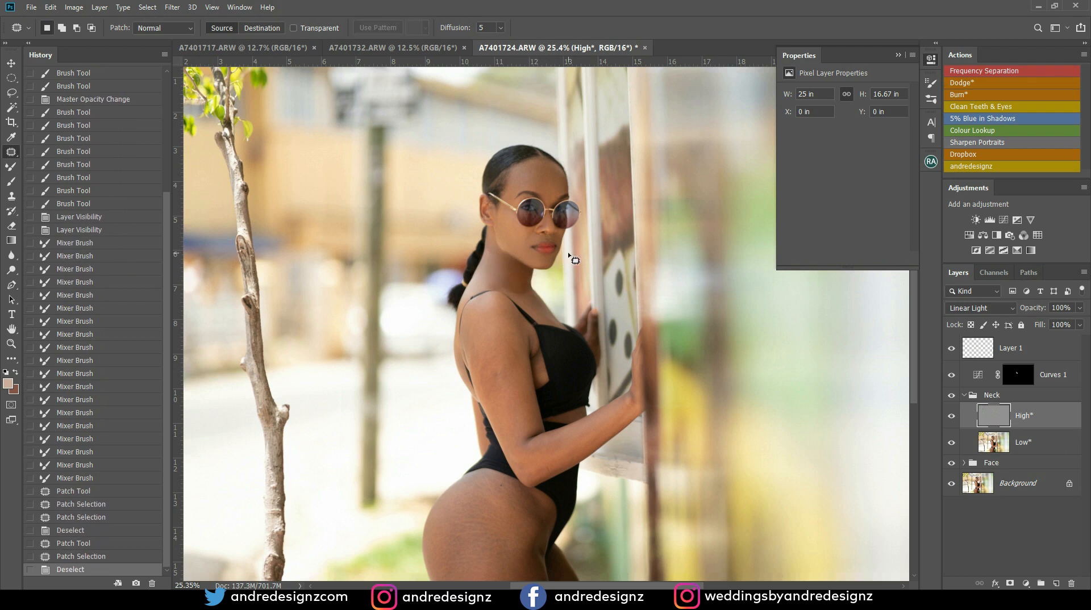
Compare the whole image with and without the retouching layers above the Background.
scroll(617, 338, down, 3)
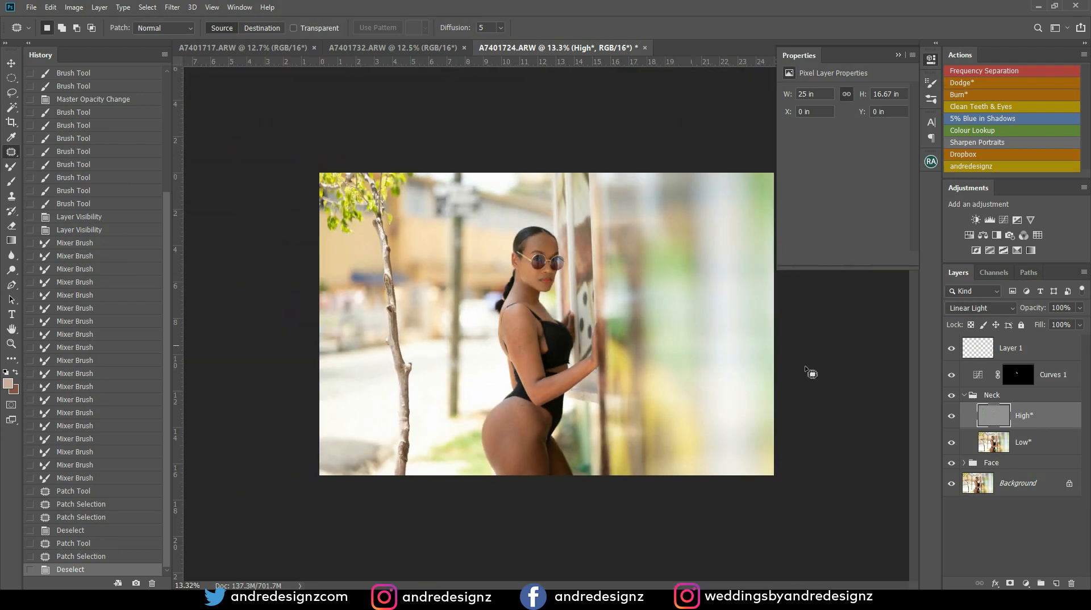
alt+click(952, 484)
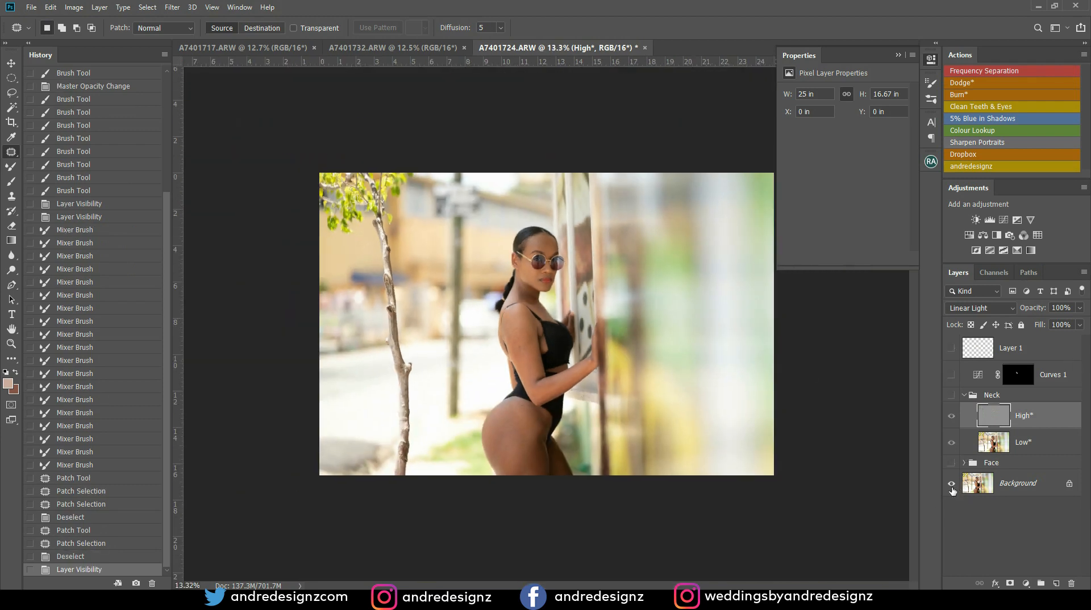
alt+click(951, 485)
alt+click(952, 486)
alt+click(952, 485)
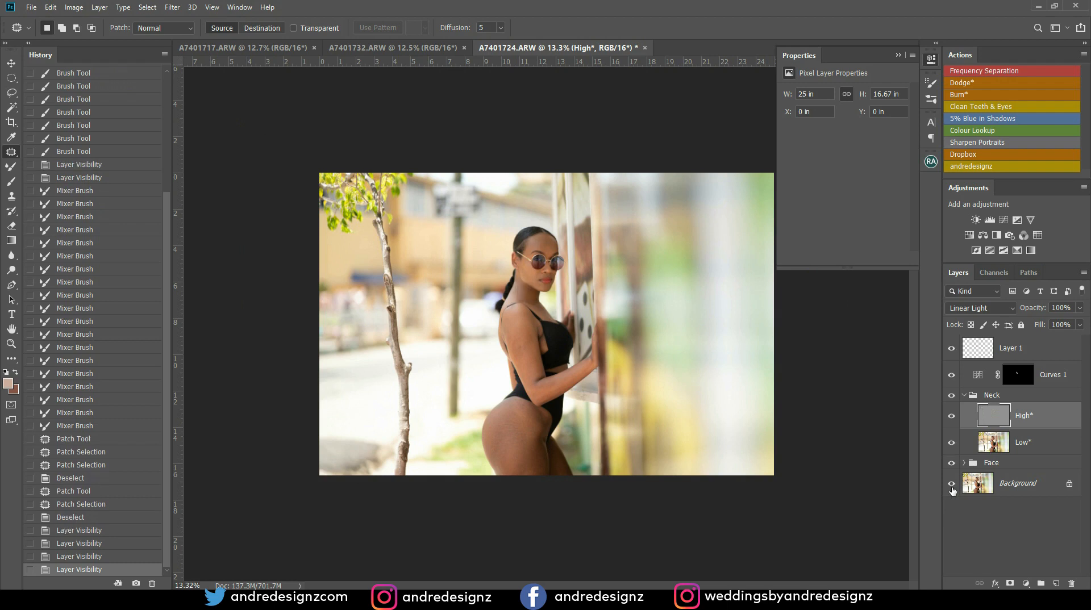
Patch the uneven skin texture along the side and base of the neck on the Neck group's High* layer.
scroll(554, 283, up, 6)
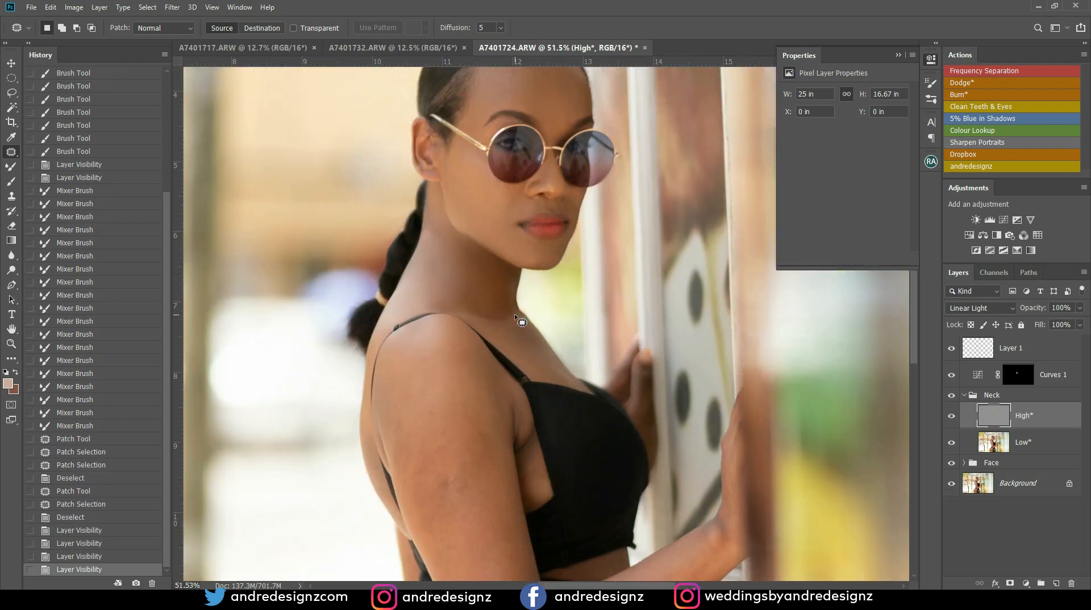
mouse_move(494, 287)
mouse_down()
mouse_move(494, 272)
mouse_move(498, 305)
mouse_up()
key(ctrl+d)
mouse_move(449, 243)
mouse_down()
mouse_move(443, 284)
mouse_move(464, 250)
mouse_move(446, 227)
mouse_move(426, 235)
mouse_move(455, 282)
mouse_up()
key(ctrl+d)
key(ctrl+d)
click(458, 262)
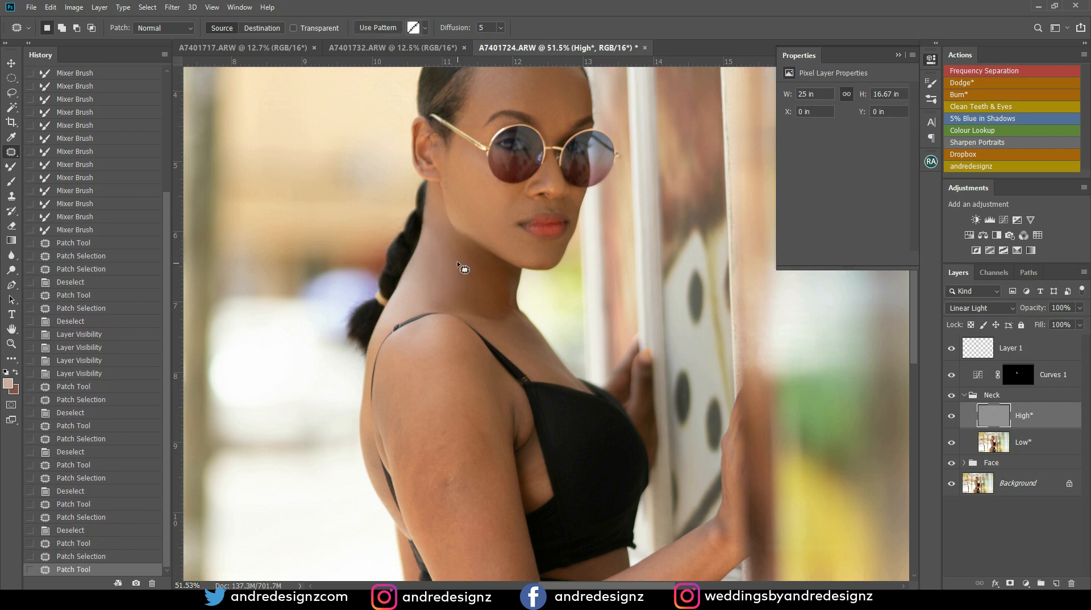
drag(430, 234, 459, 258)
key(ctrl+d)
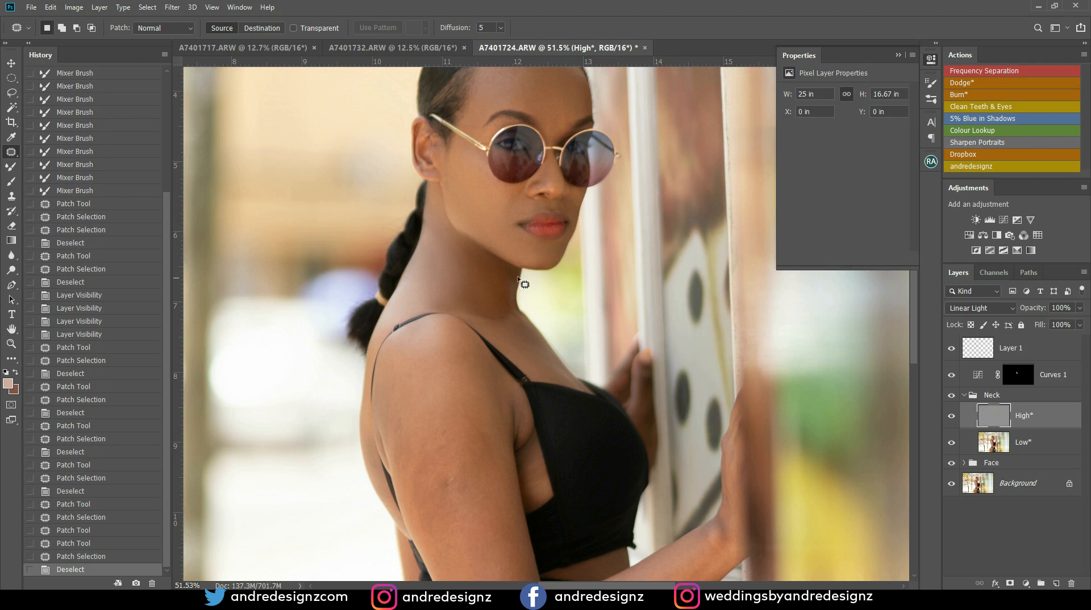
Patch the remaining texture marks beneath the jaw, on the front of the neck and on the upper chest.
mouse_move(494, 263)
mouse_down()
mouse_move(499, 297)
mouse_move(498, 268)
mouse_up()
key(ctrl+d)
drag(489, 274, 479, 292)
key(ctrl+d)
drag(473, 255, 477, 257)
drag(473, 269, 464, 286)
key(ctrl+d)
drag(521, 320, 523, 339)
key(ctrl+d)
Patch the last texture lines across the middle and base of the neck and collapse the Neck group.
scroll(533, 336, down, 3)
scroll(526, 329, down, 2)
scroll(526, 329, up, 6)
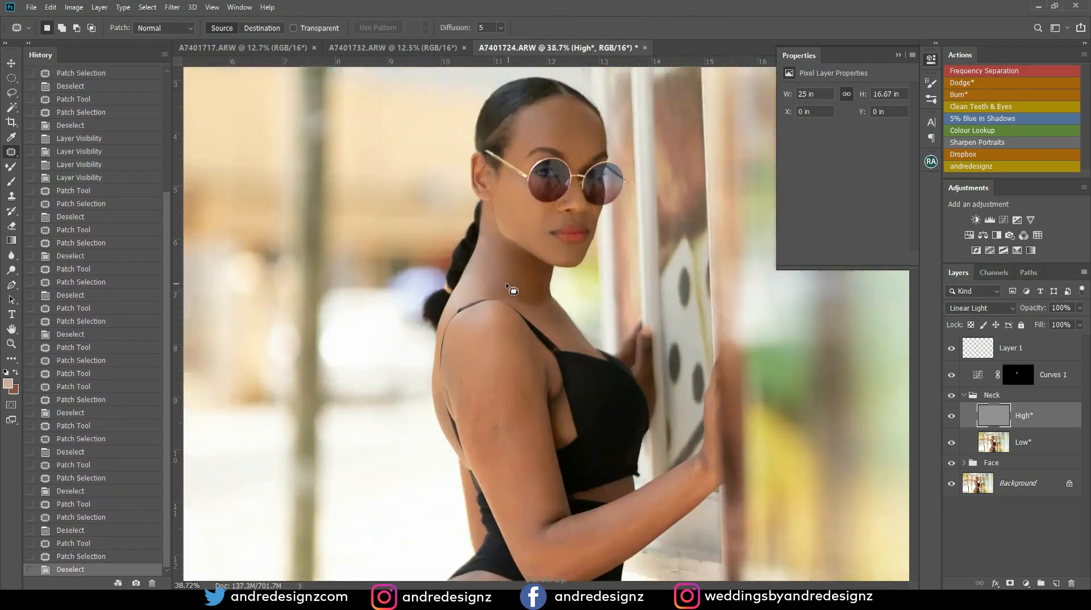
mouse_move(476, 289)
mouse_down()
mouse_move(484, 319)
mouse_move(496, 298)
mouse_up()
mouse_move(483, 303)
mouse_down()
mouse_move(480, 267)
mouse_move(453, 286)
mouse_up()
key(ctrl+d)
mouse_move(456, 291)
mouse_down()
mouse_move(467, 263)
mouse_move(447, 289)
mouse_move(456, 250)
mouse_move(509, 273)
mouse_move(511, 238)
mouse_up()
key(ctrl+d)
click(503, 260)
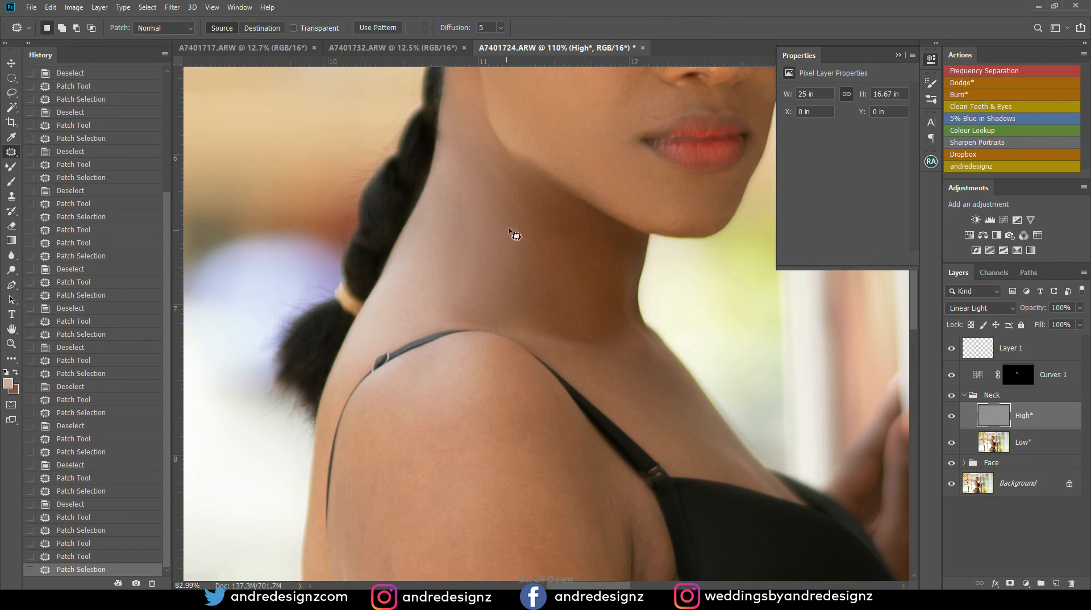
click(512, 238)
scroll(536, 236, down, 8)
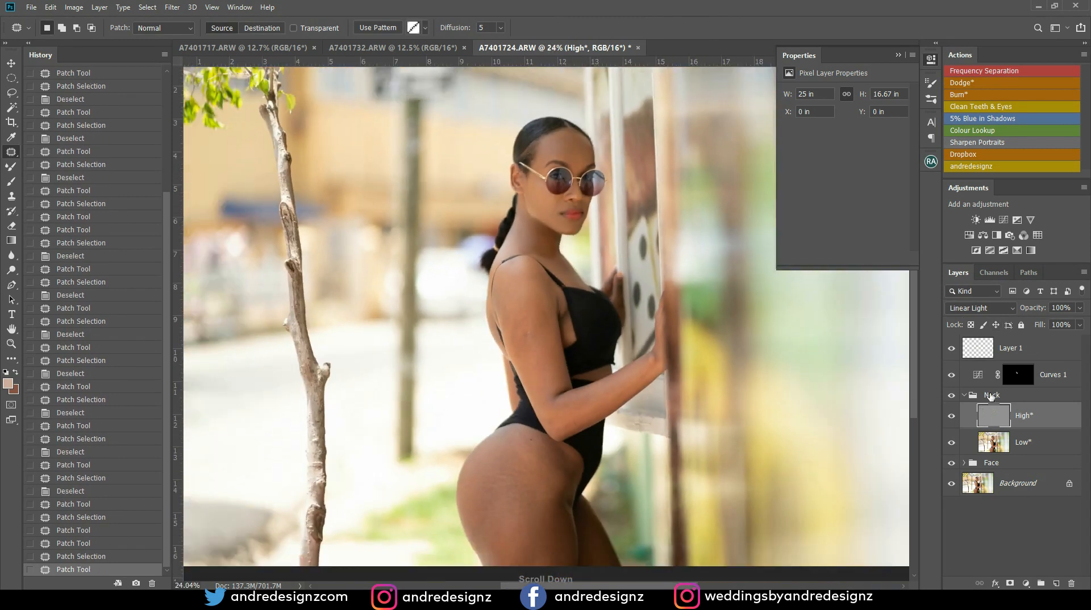
click(983, 396)
click(964, 395)
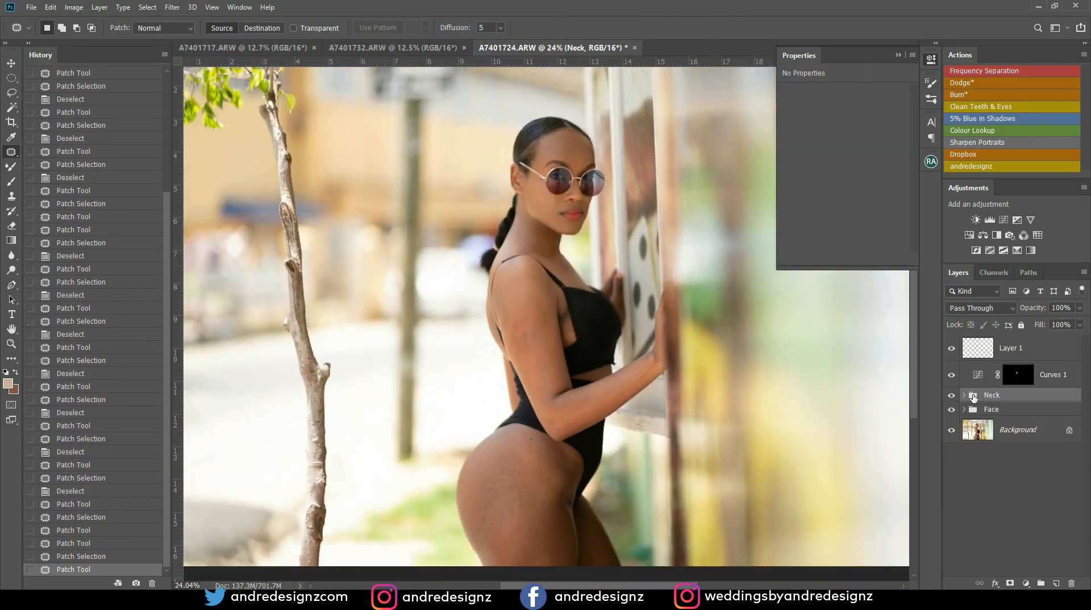
click(1020, 433)
click(1013, 84)
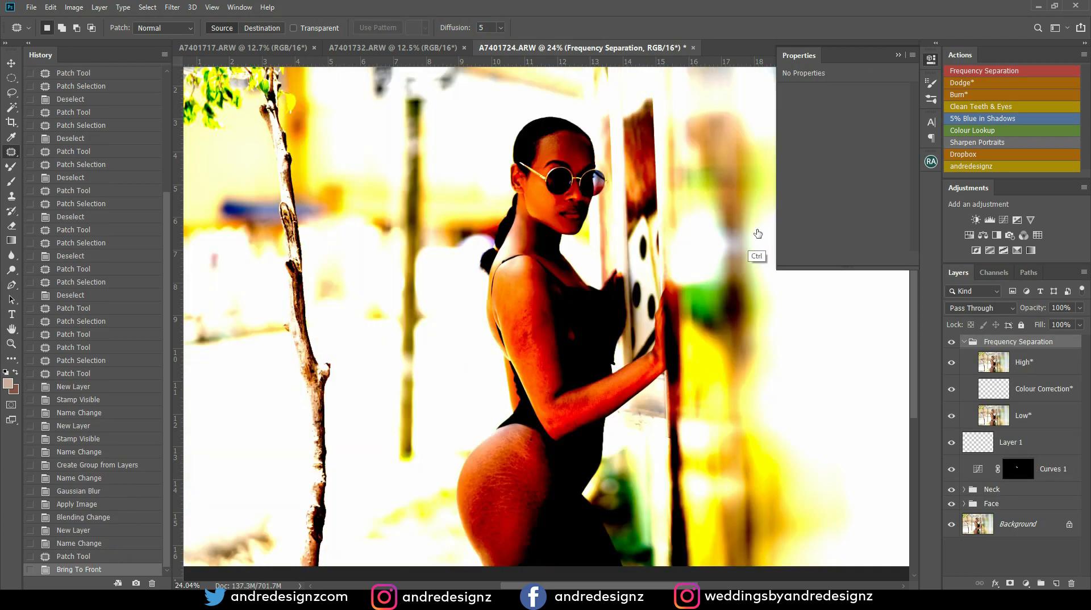
key(ctrl+z)
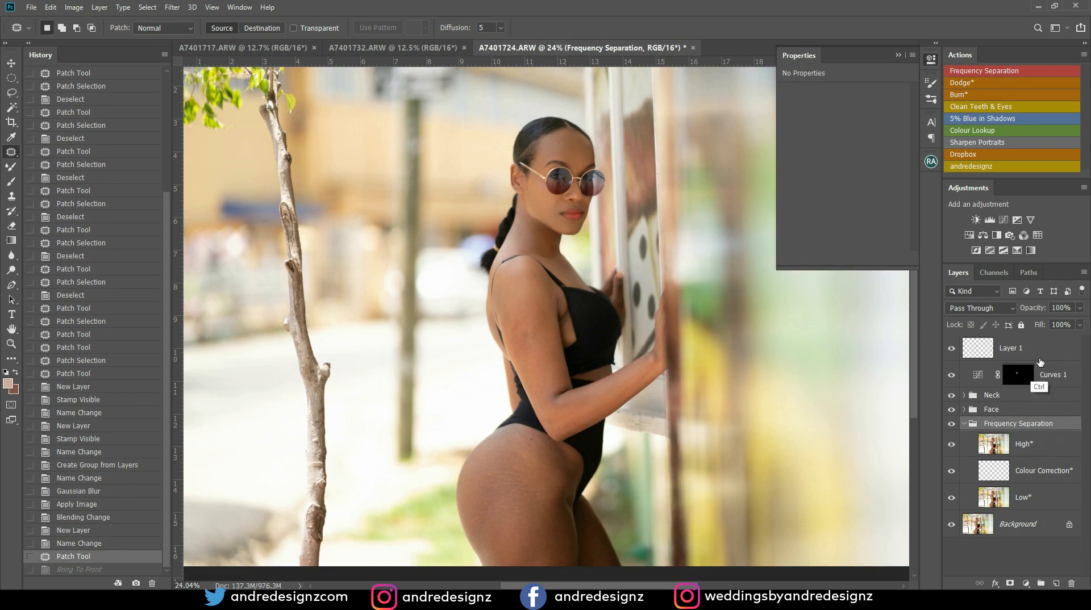
key(ctrl+z)
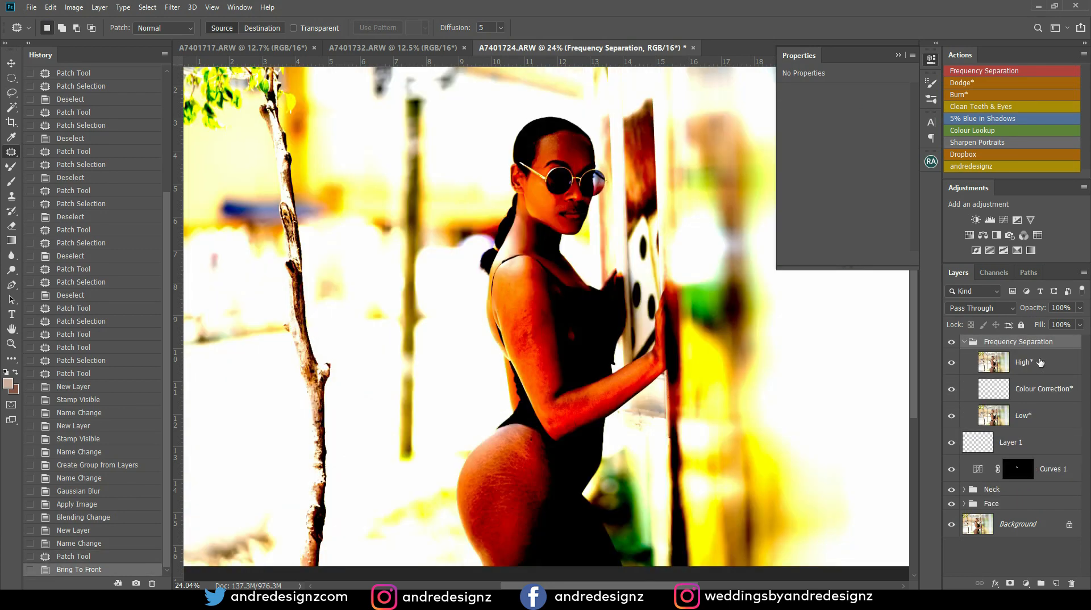
key(ctrl+z)
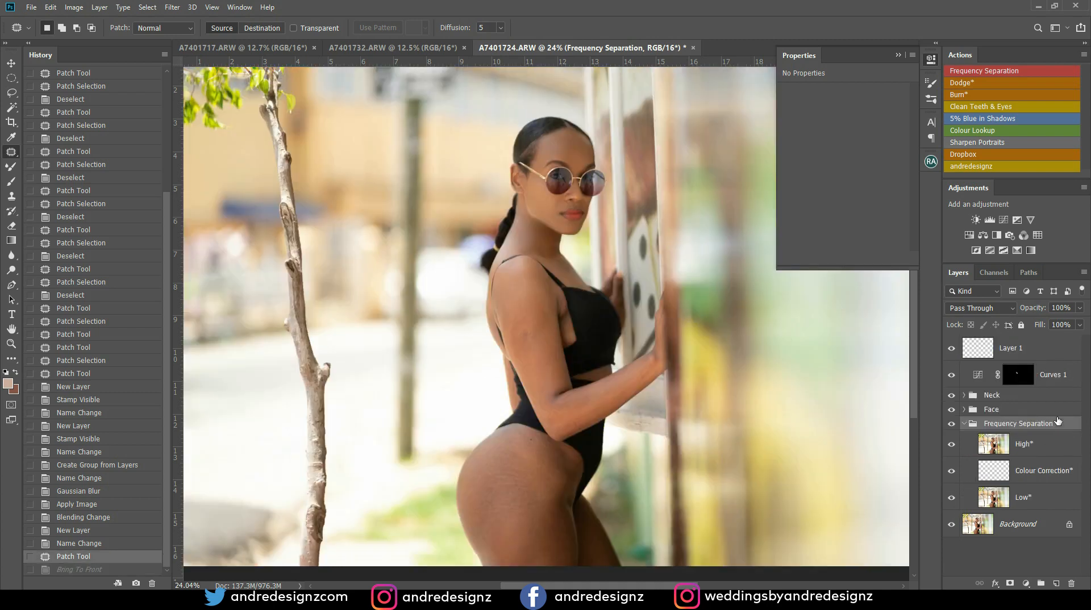
key(Delete)
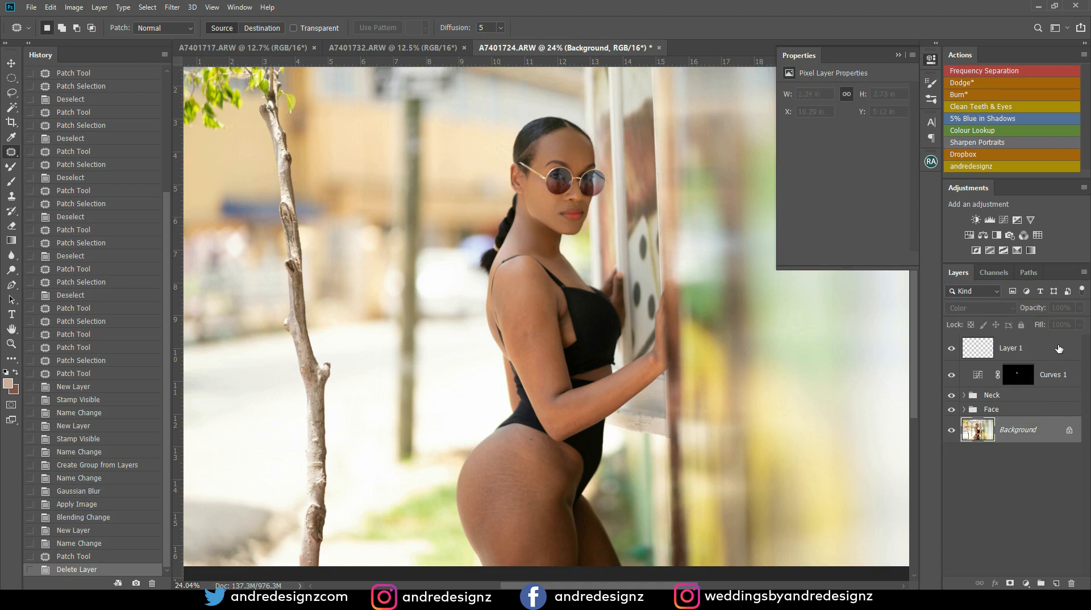
Group Layer 1 and the Curves 1 adjustment layer together.
click(1045, 351)
shift+click(1045, 376)
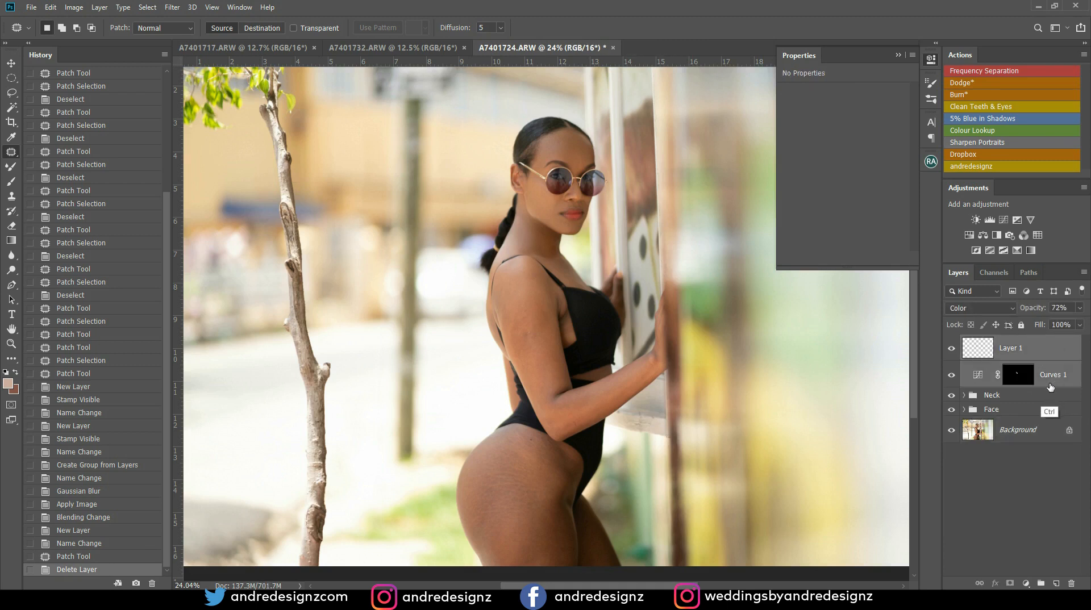
key(ctrl+g)
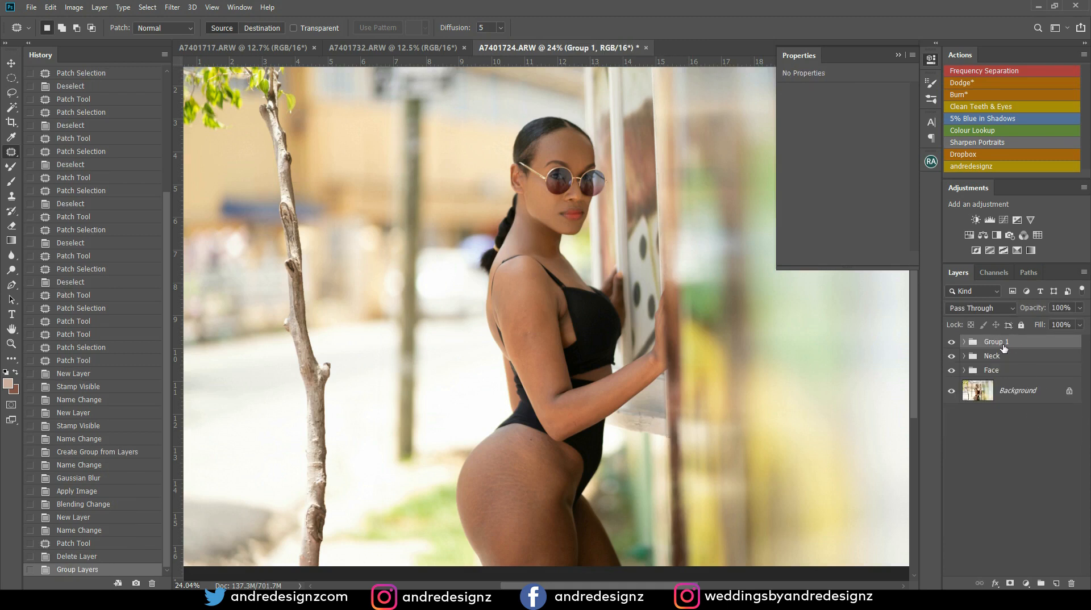
Build a new frequency separation group above all other layers with a 6.4-pixel Gaussian Blur and rename it Arm.
click(1025, 398)
key(ctrl+shift+alt+n)
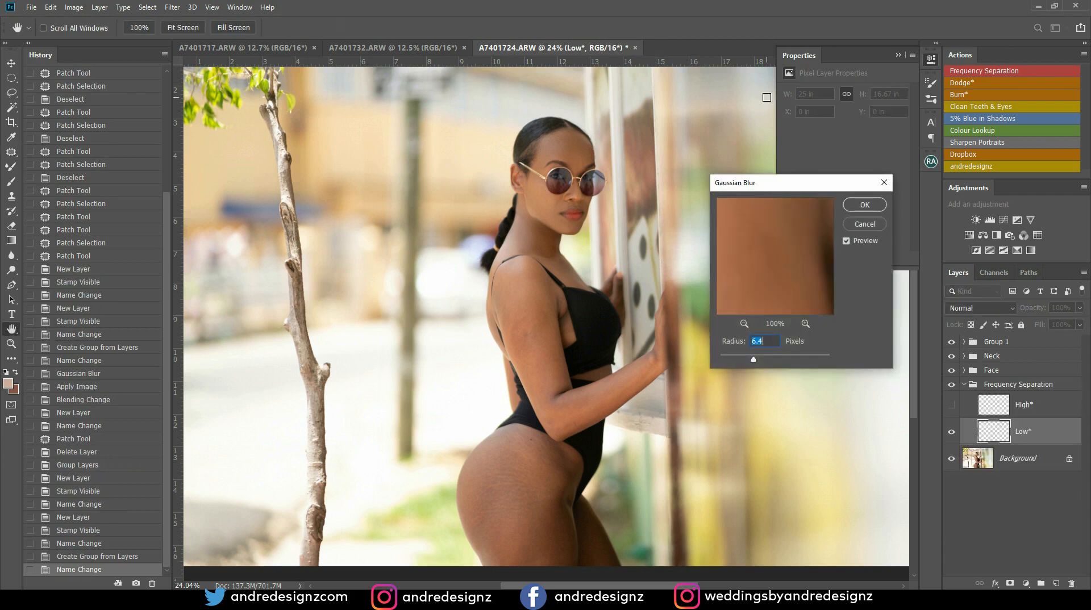
click(864, 205)
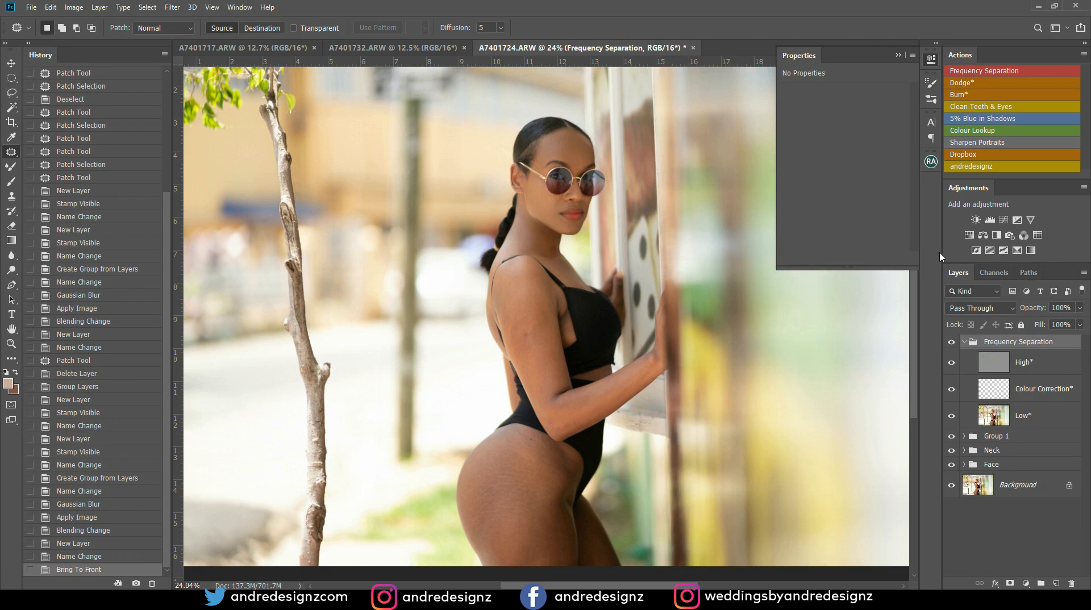
click(1000, 420)
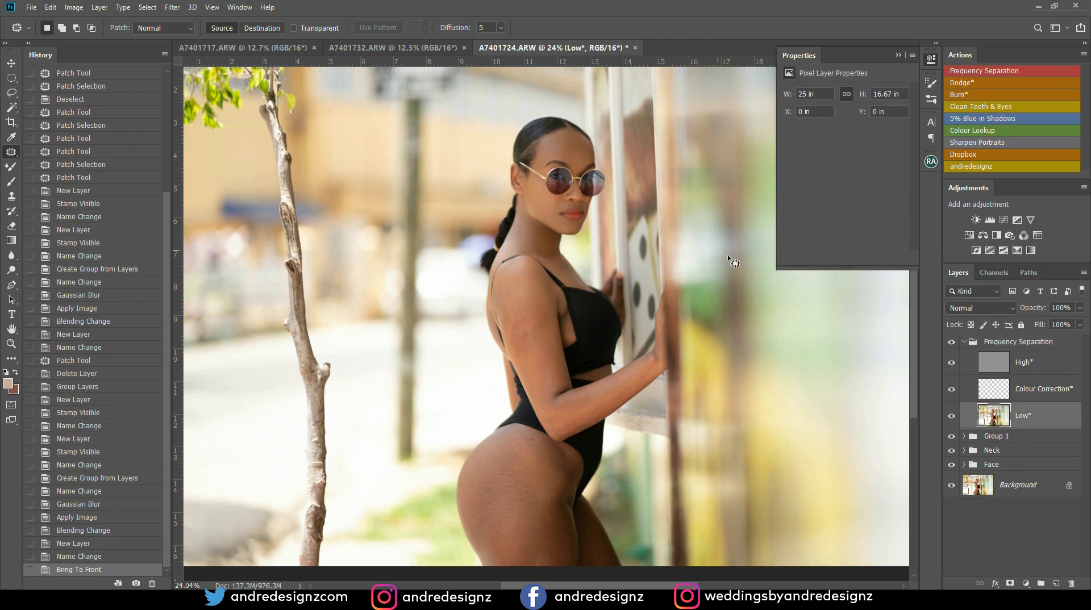
double_click(1008, 342)
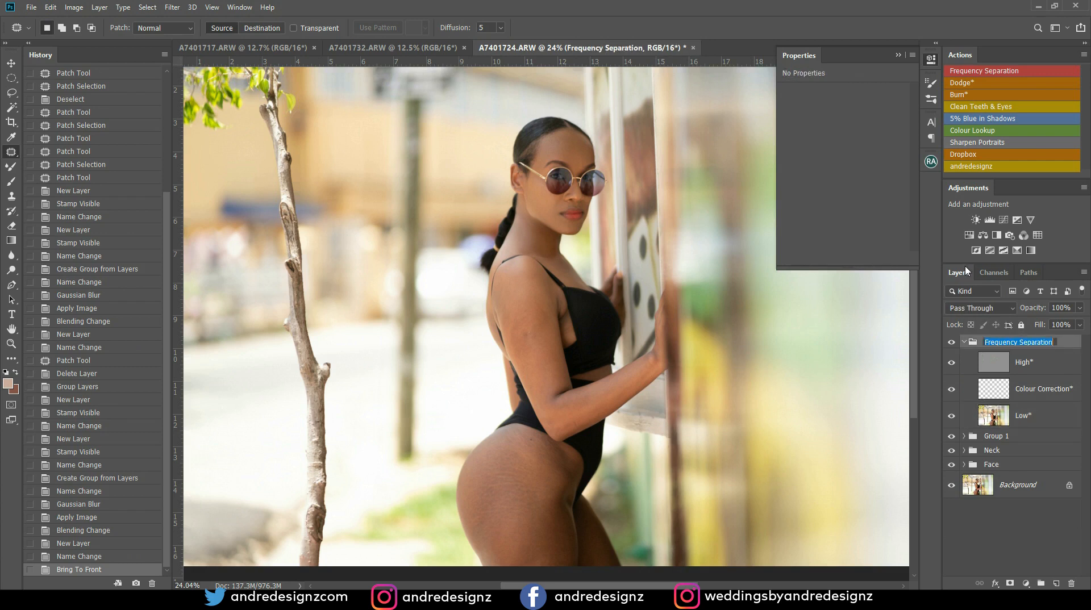
text(Arm)
key(Return)
Blend the skin tones over the shoulder and upper arm on the Arm group's Low* layer with the Mixer Brush at size 200.
click(1039, 416)
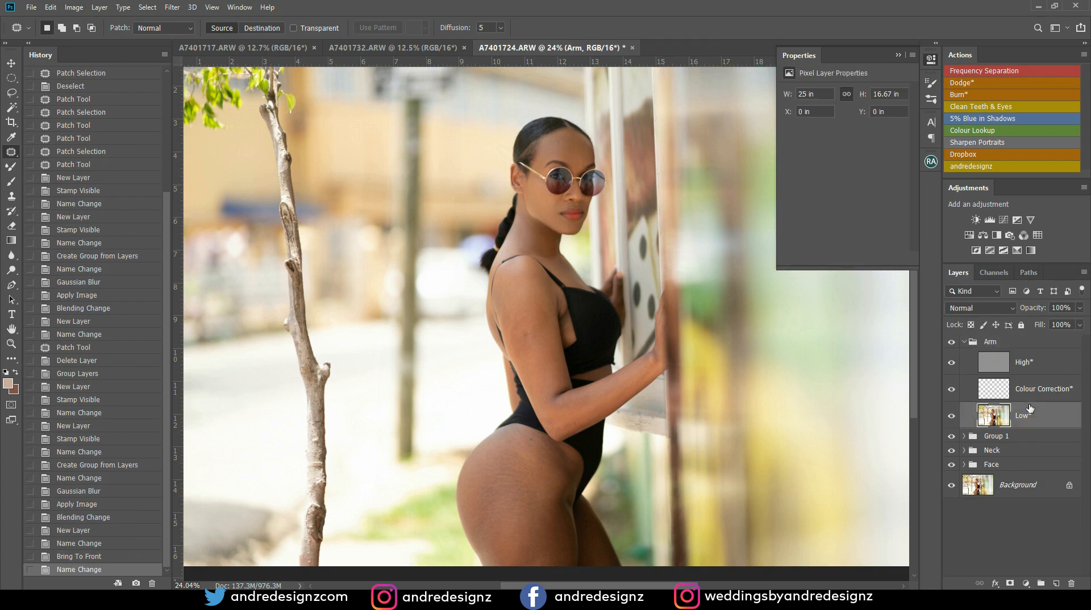
key(b)
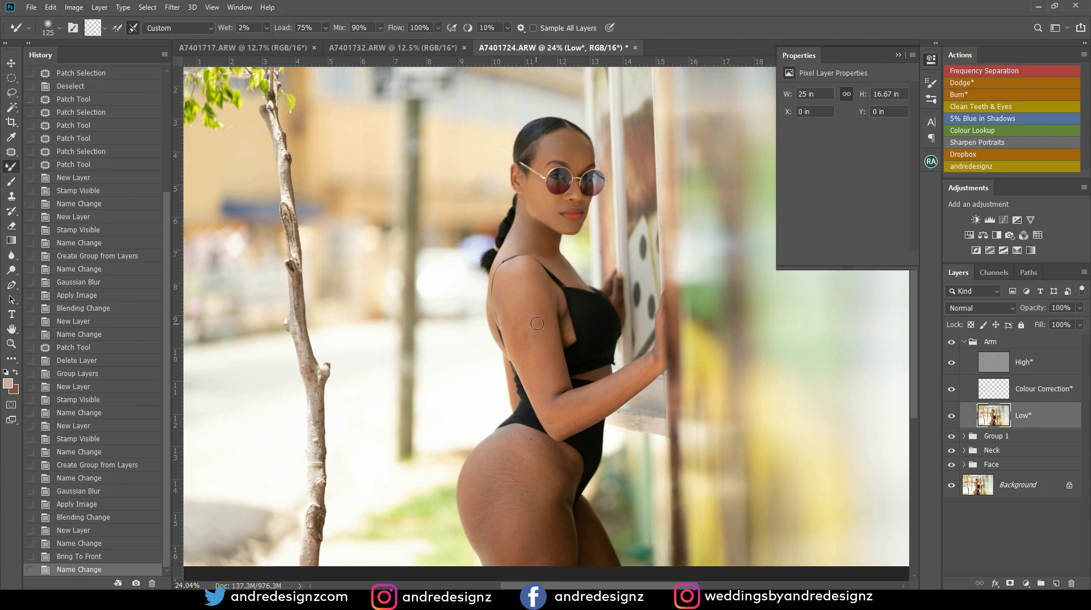
key(bracketright)
key(bracketright)
key(bracketright)
scroll(531, 295, up, 3)
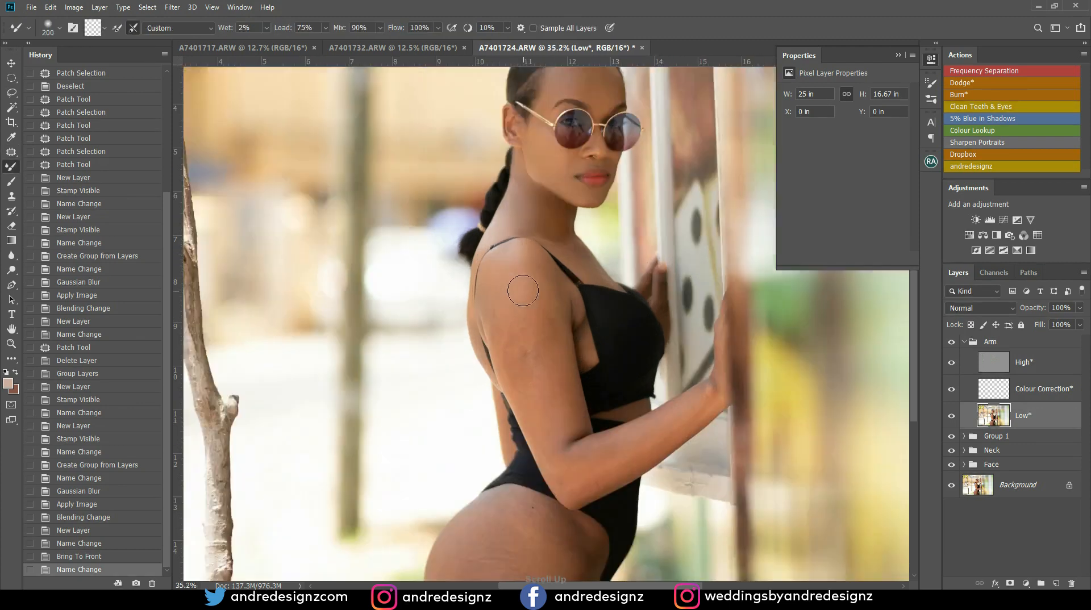
scroll(529, 290, down, 1)
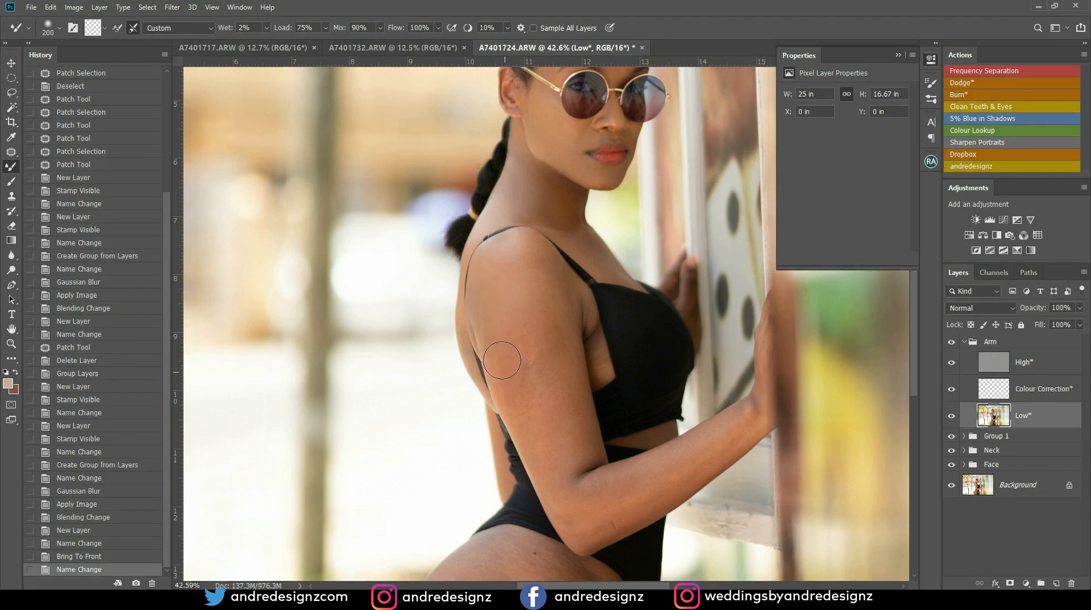
mouse_move(513, 393)
mouse_down()
mouse_move(560, 500)
mouse_move(514, 379)
mouse_move(502, 325)
mouse_move(534, 427)
mouse_move(497, 289)
mouse_move(488, 319)
mouse_move(498, 266)
mouse_move(499, 334)
mouse_move(495, 298)
mouse_move(515, 328)
mouse_move(537, 260)
mouse_up()
mouse_move(546, 316)
mouse_down()
mouse_move(541, 274)
mouse_move(546, 292)
mouse_up()
drag(568, 407, 561, 372)
drag(579, 447, 559, 382)
drag(556, 336, 550, 291)
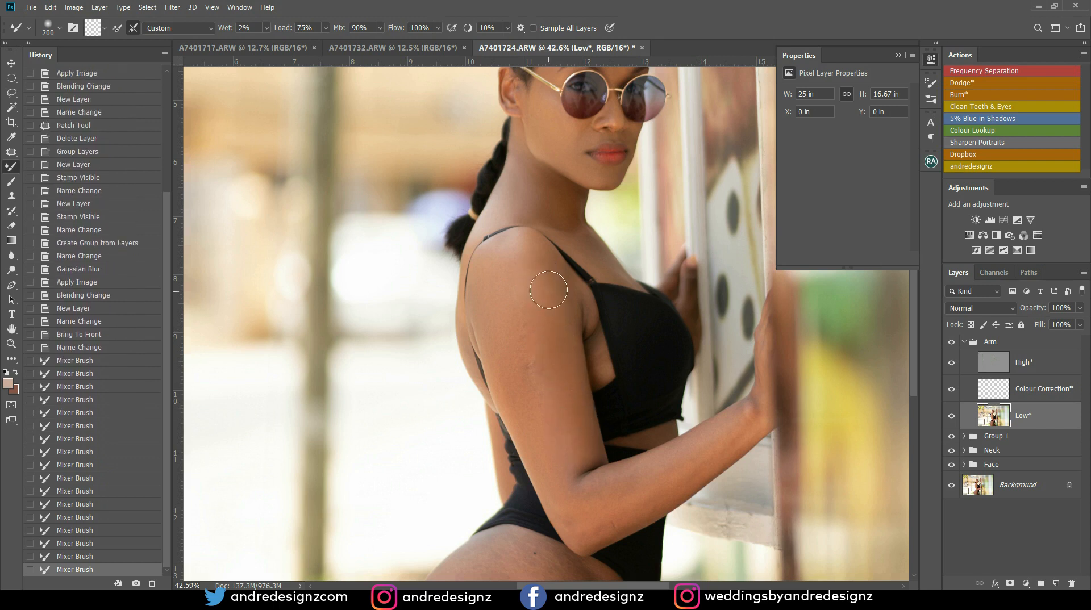
drag(564, 400, 554, 347)
drag(540, 405, 534, 375)
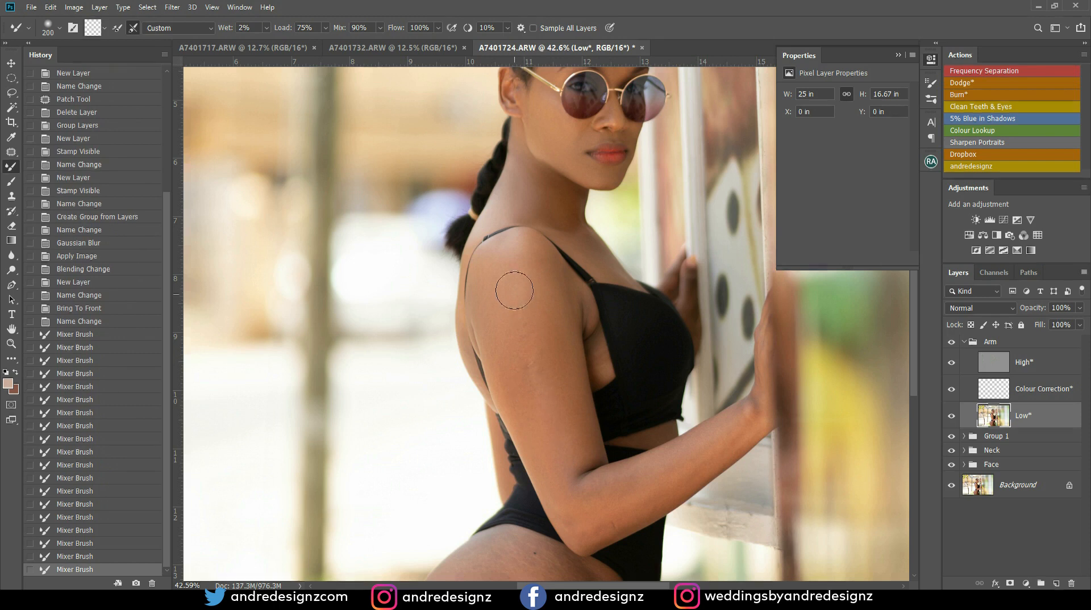
mouse_move(551, 451)
mouse_down()
mouse_move(521, 345)
mouse_move(514, 249)
mouse_up()
Smooth the tones of the lower upper arm and inner elbow with the Mixer Brush, reducing its size to 100.
key(bracketleft)
key(bracketleft)
key(bracketleft)
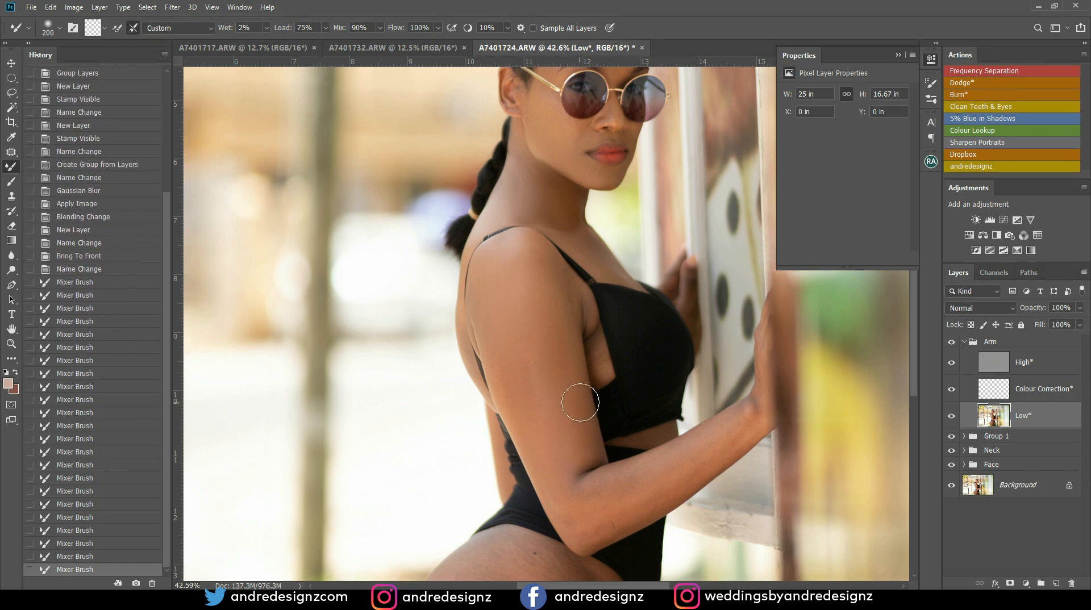
mouse_move(541, 397)
mouse_down()
mouse_move(509, 351)
mouse_move(540, 436)
mouse_up()
drag(575, 508, 573, 475)
drag(568, 432, 565, 398)
key(bracketleft)
drag(585, 451, 583, 411)
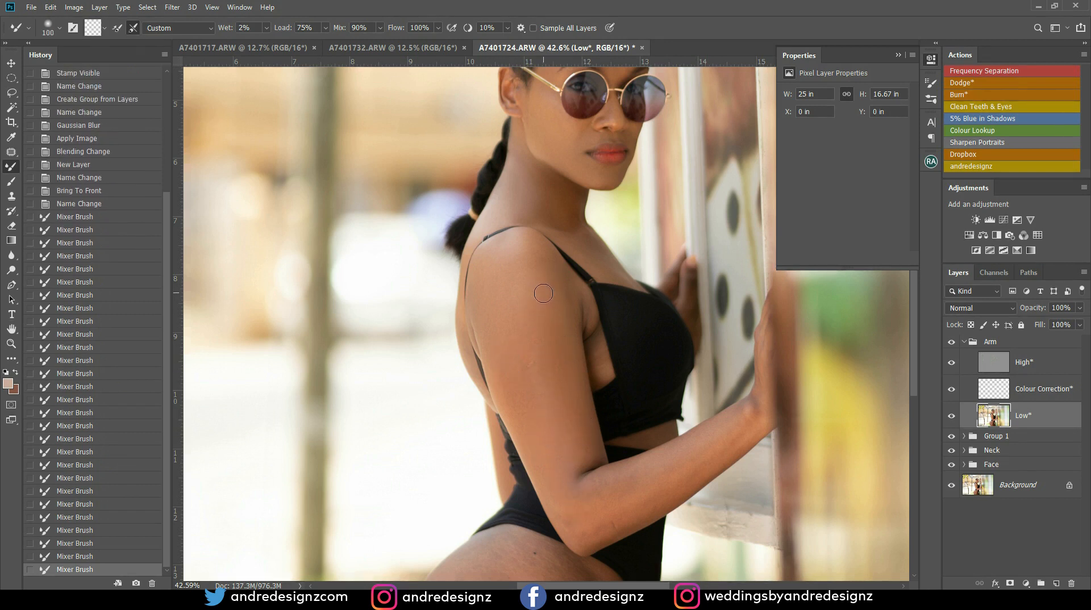
Blend the tones along the whole arm from the shoulder to the elbow and forearm with the Mixer Brush at size 150.
key(bracketright)
key(bracketright)
key(bracketright)
drag(574, 387, 570, 370)
drag(584, 425, 578, 394)
drag(583, 447, 559, 302)
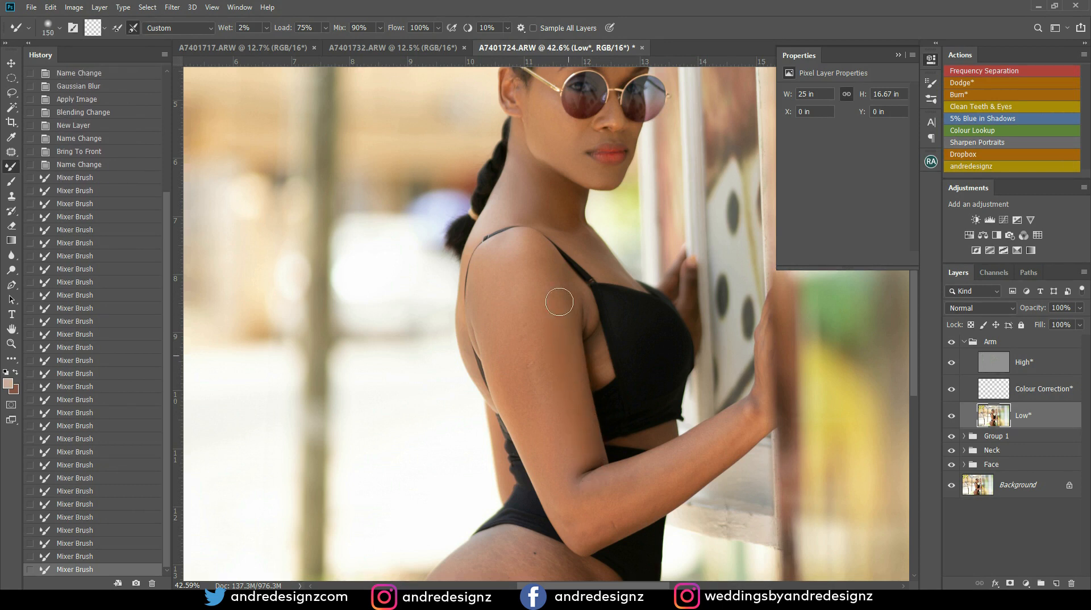
mouse_move(574, 395)
mouse_down()
mouse_move(568, 284)
mouse_move(561, 379)
mouse_up()
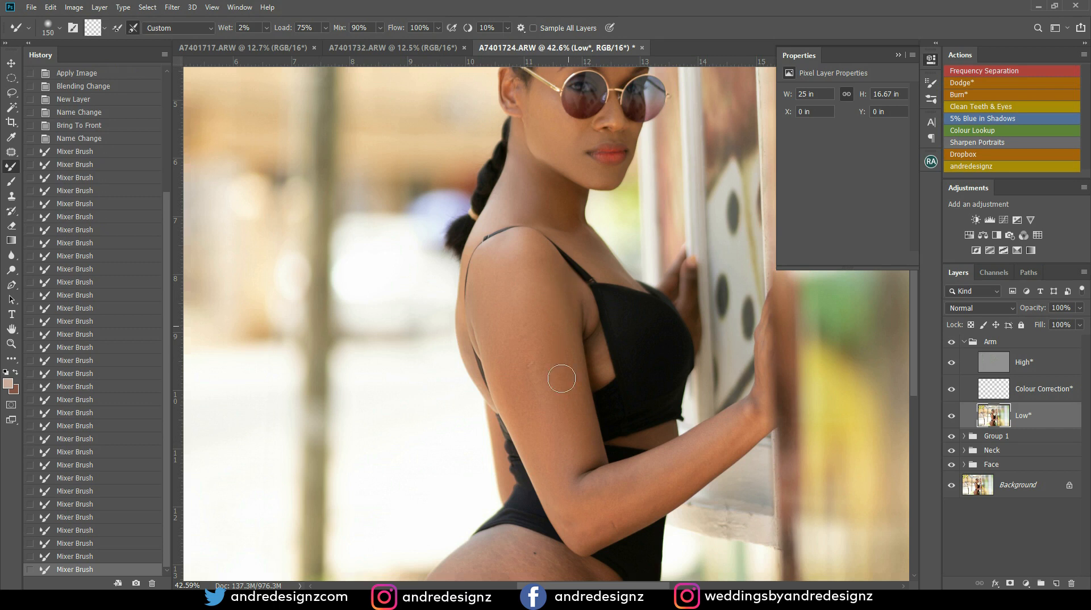
drag(516, 251, 566, 421)
mouse_move(496, 280)
mouse_down()
mouse_move(535, 420)
mouse_move(496, 339)
mouse_move(551, 438)
mouse_move(557, 508)
mouse_up()
mouse_move(543, 458)
mouse_down()
mouse_move(578, 518)
mouse_move(713, 437)
mouse_move(642, 476)
mouse_move(575, 489)
mouse_move(757, 426)
mouse_move(656, 503)
mouse_up()
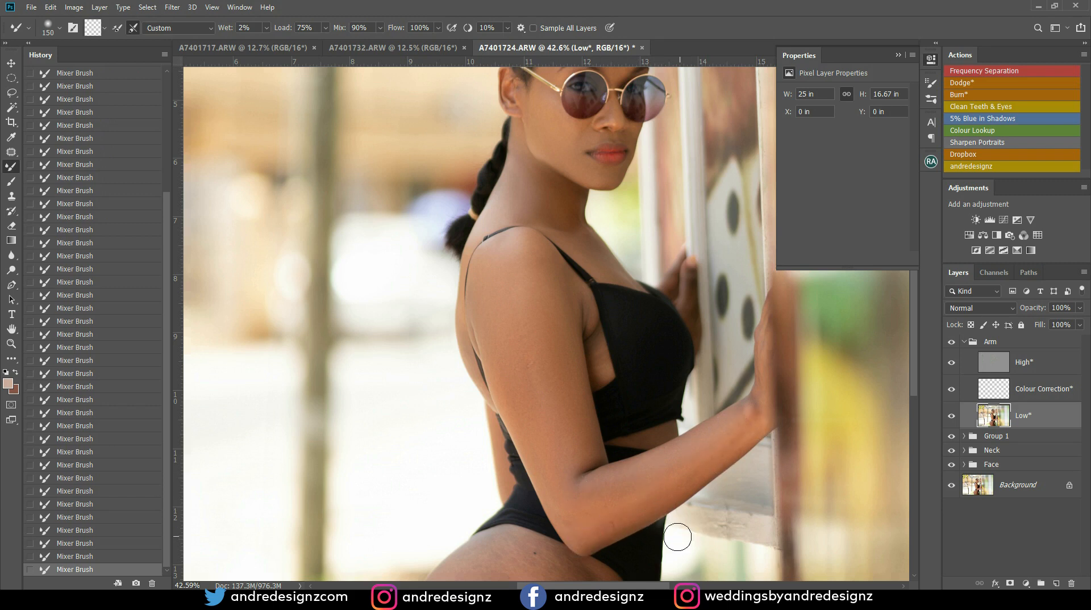
Undo and redo the last three Mixer Brush strokes to compare the arm with and without them.
key(ctrl+z)
key(ctrl+z)
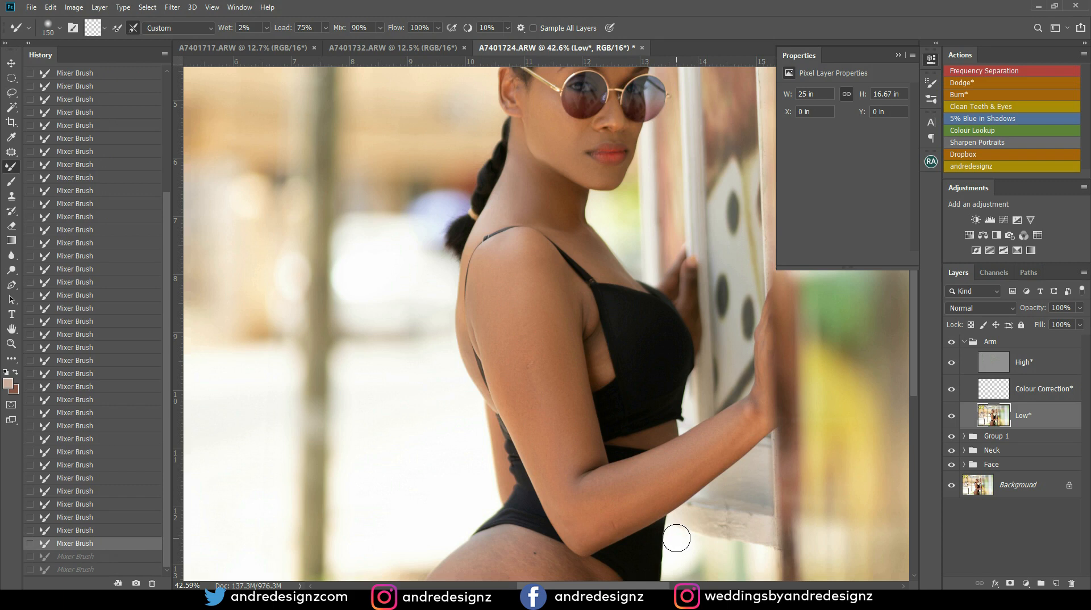
key(bracketleft)
key(ctrl+z)
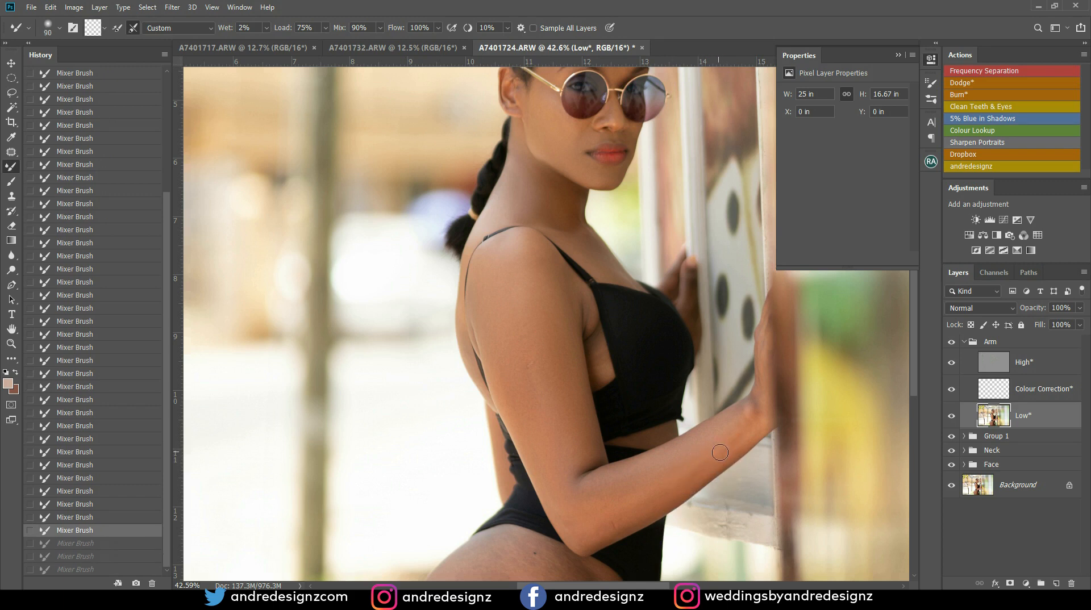
key(ctrl+shift+z)
key(ctrl+shift+z)
key(ctrl+shift+z)
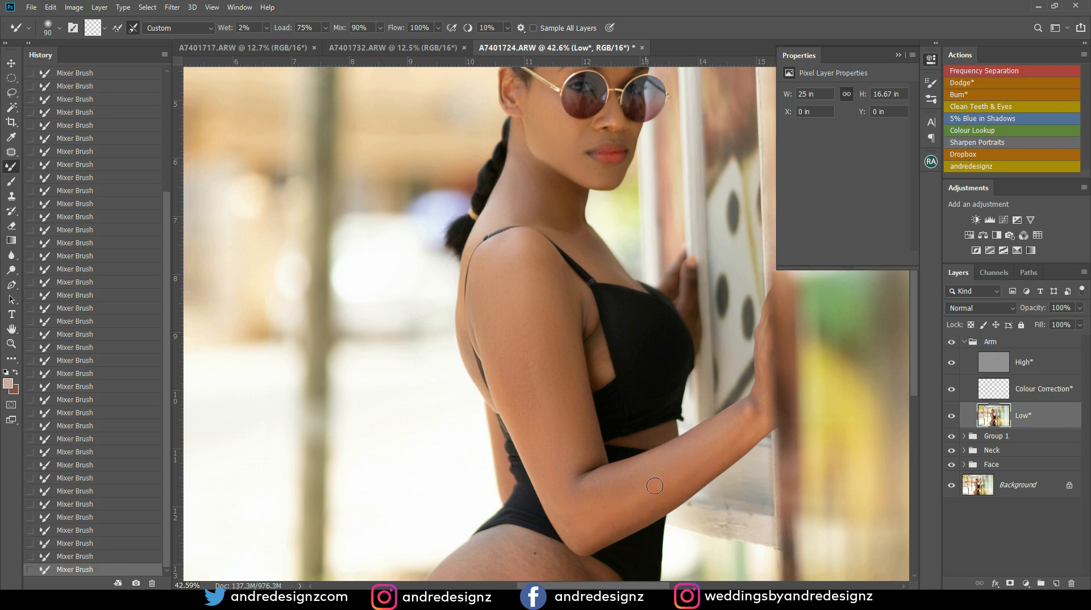
Continue smoothing the arm's tones on the Arm group's Low* layer, adjusting the Mixer Brush size up and down to 125.
key(bracketright)
key(bracketright)
key(bracketright)
key(bracketright)
key(bracketleft)
key(bracketleft)
key(bracketleft)
key(bracketright)
key(bracketright)
key(bracketright)
key(bracketleft)
key(bracketright)
key(bracketright)
key(bracketright)
drag(553, 428, 510, 258)
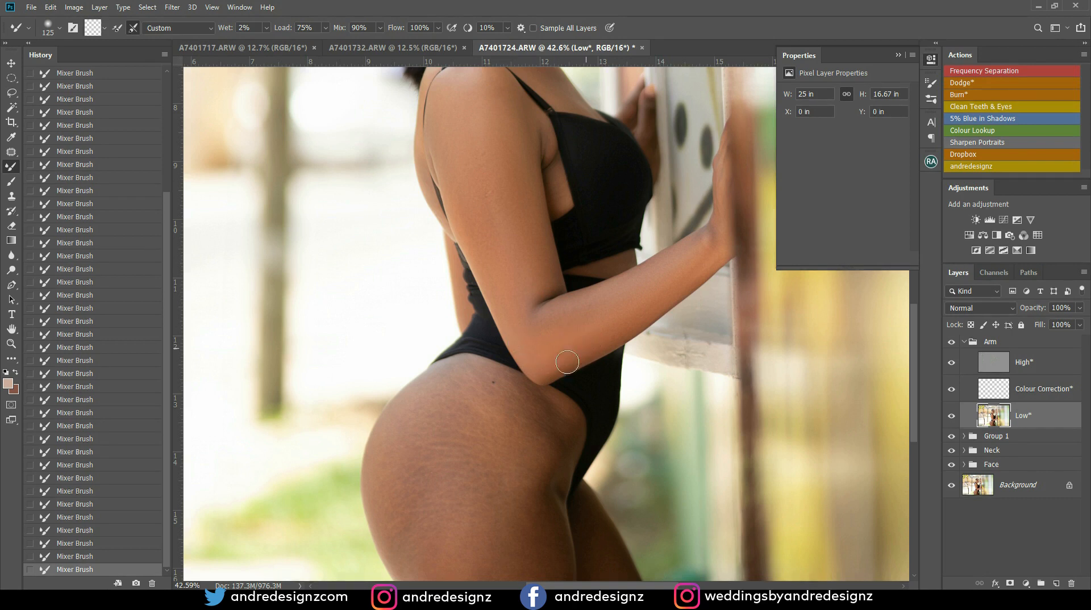
Blend the tones from the shoulder to the forearm with the Mixer Brush enlarged to size 175.
drag(585, 185, 597, 314)
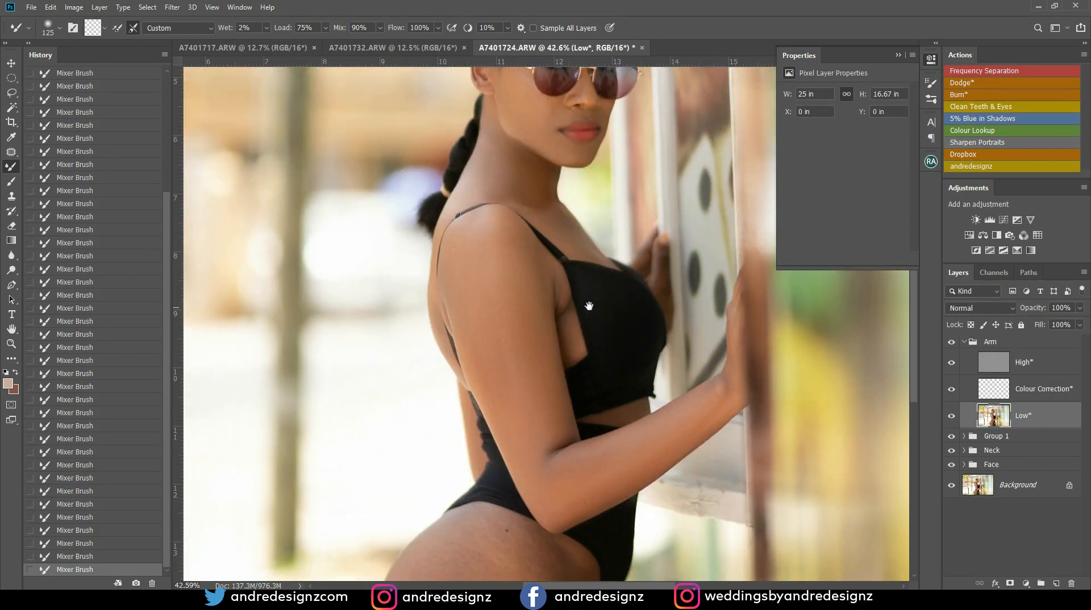
key(bracketright)
key(bracketright)
key(bracketright)
key(bracketleft)
scroll(647, 488, down, 5)
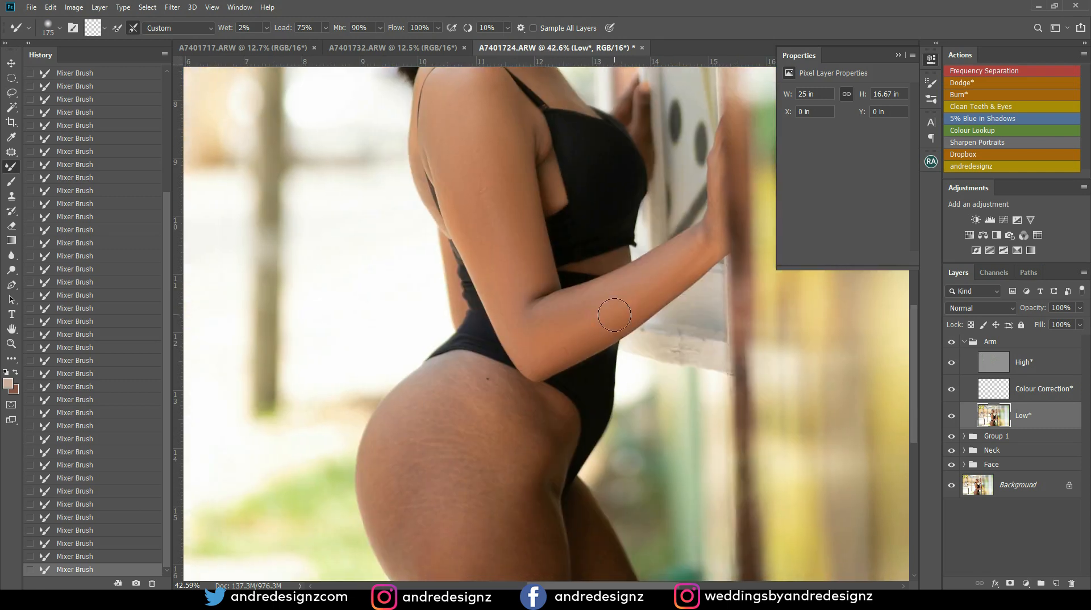
Patch the small texture blemishes near the lower edge of the forearm on the Arm group's High* layer with the Patch tool.
click(994, 356)
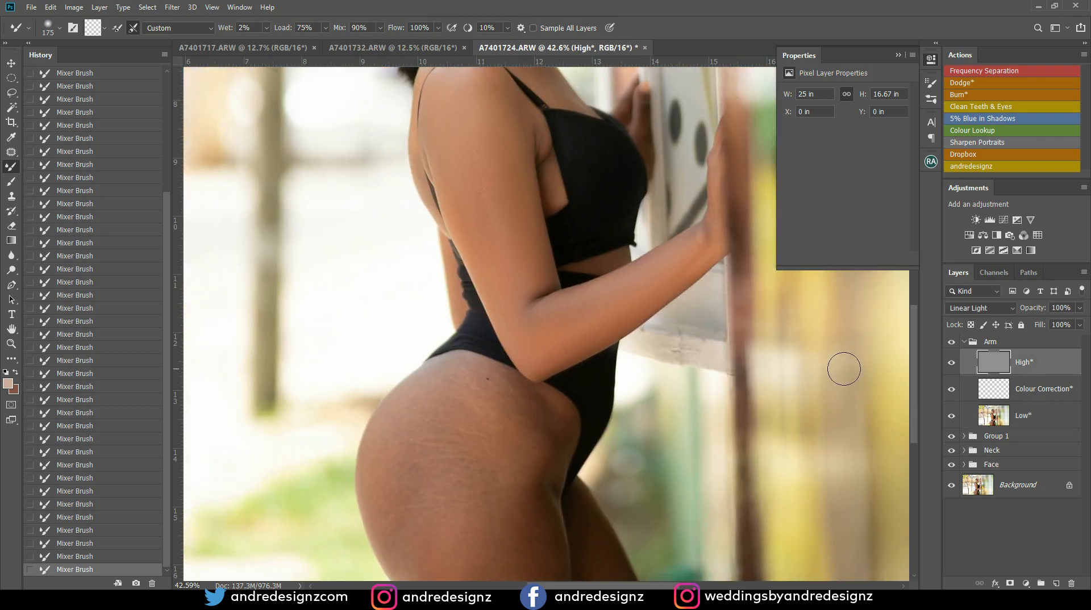
key(j)
mouse_move(564, 340)
mouse_down()
mouse_move(578, 357)
mouse_move(566, 341)
mouse_move(607, 341)
mouse_move(608, 324)
mouse_up()
key(ctrl+d)
key(ctrl+d)
drag(605, 336, 590, 343)
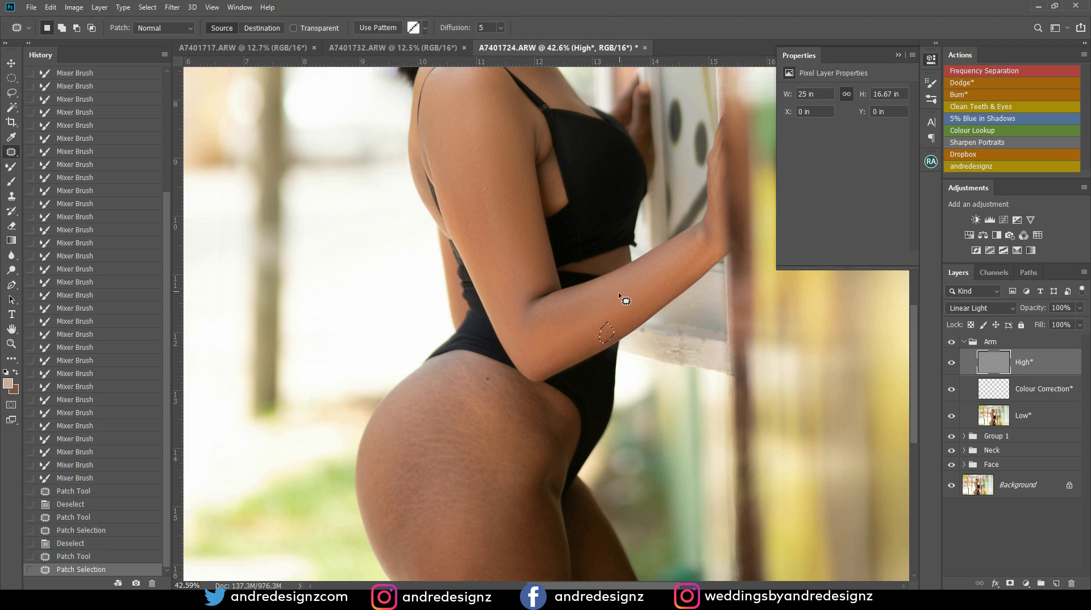
key(ctrl+d)
Hide and show the Arm group to compare the arm before and after, and inspect the whole photo.
click(952, 343)
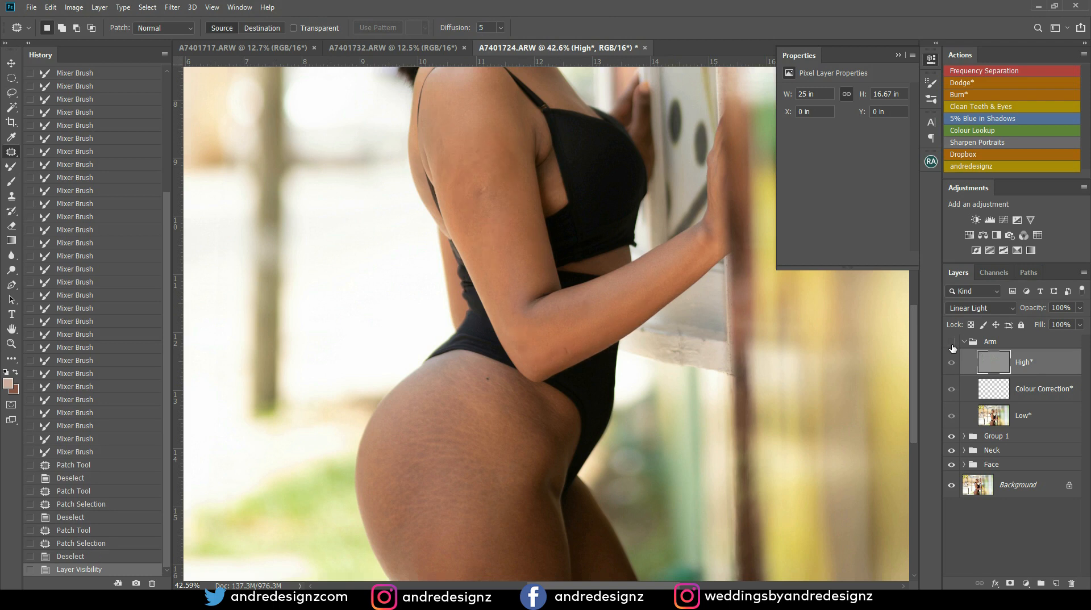
scroll(775, 376, up, 4)
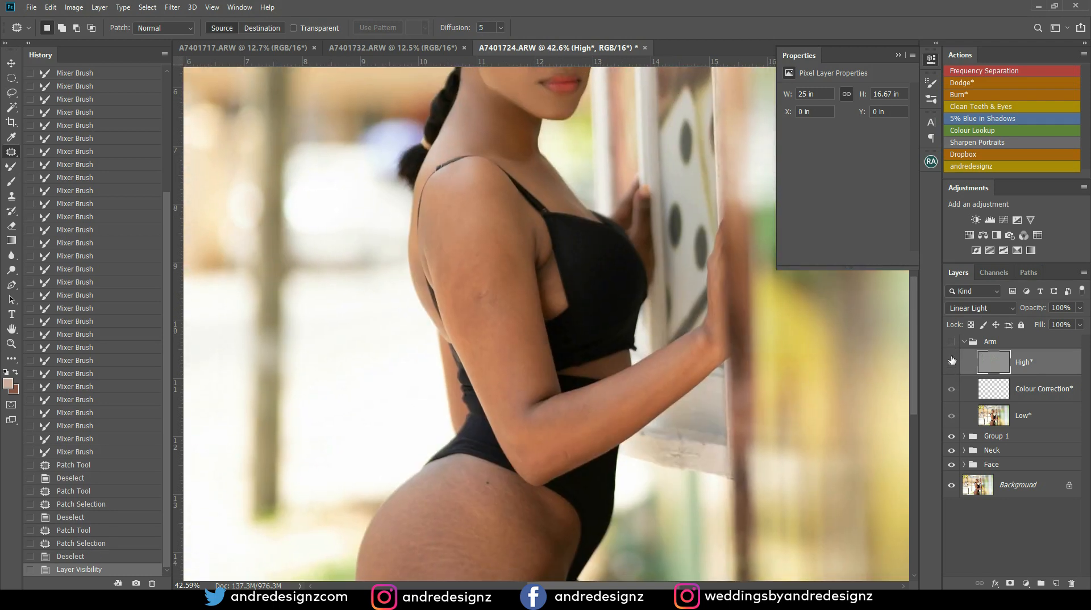
click(952, 343)
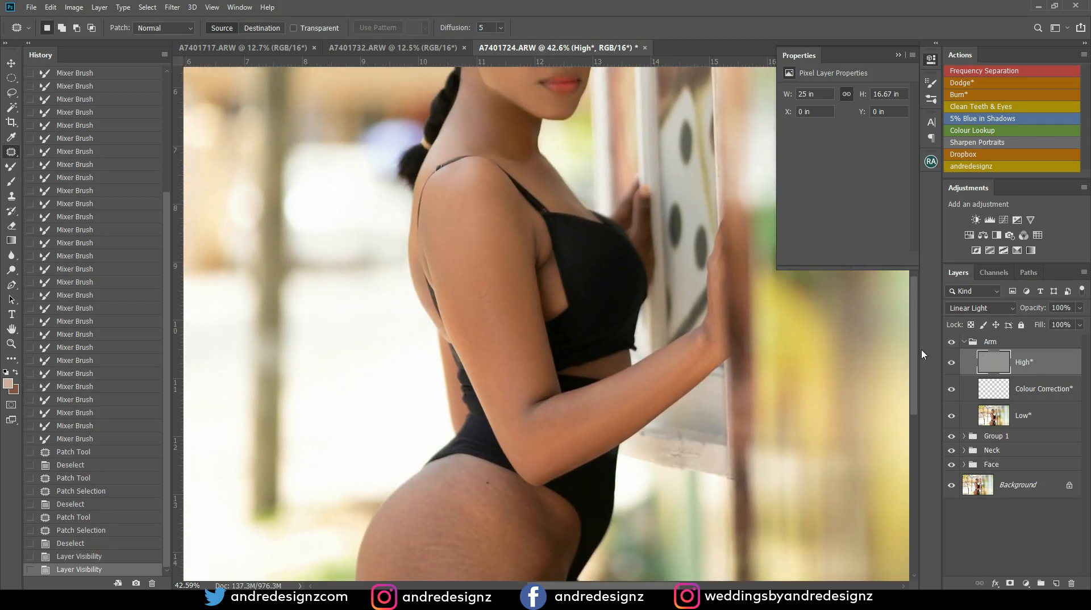
drag(627, 397, 618, 195)
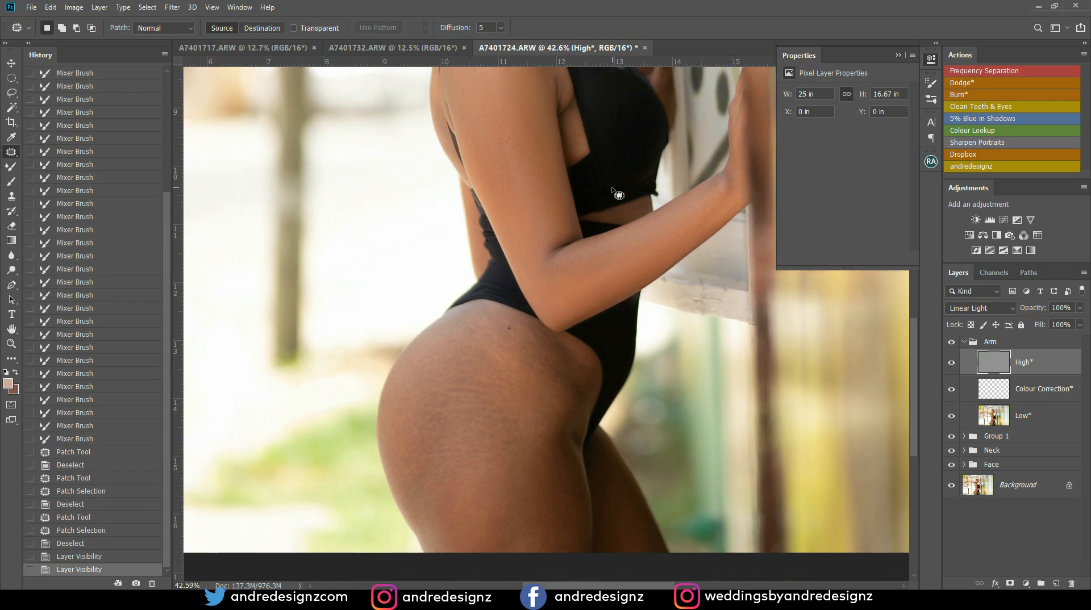
scroll(705, 425, down, 5)
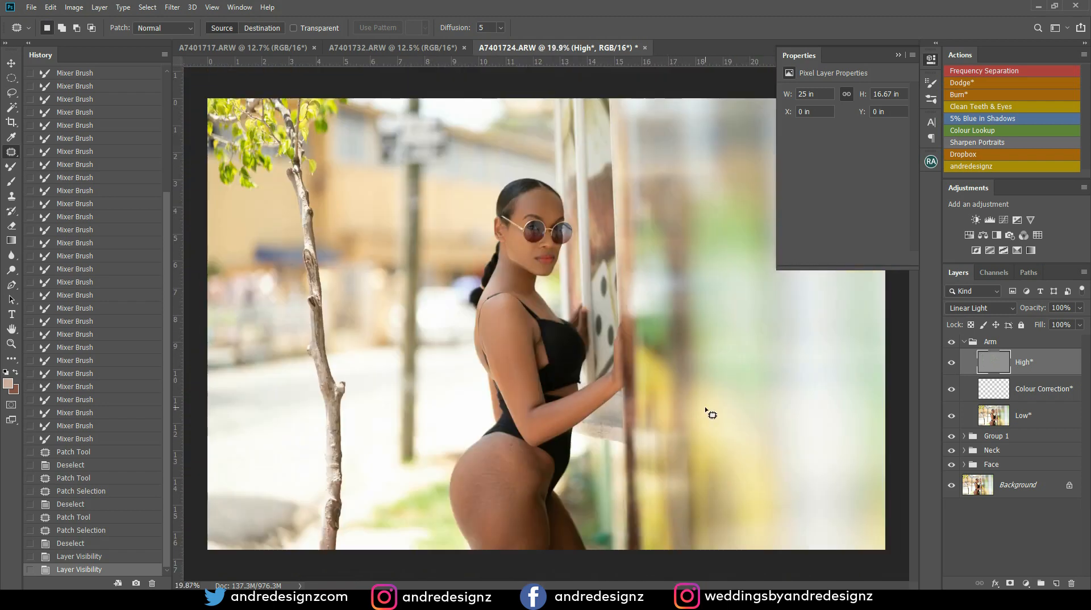
scroll(712, 414, down, 1)
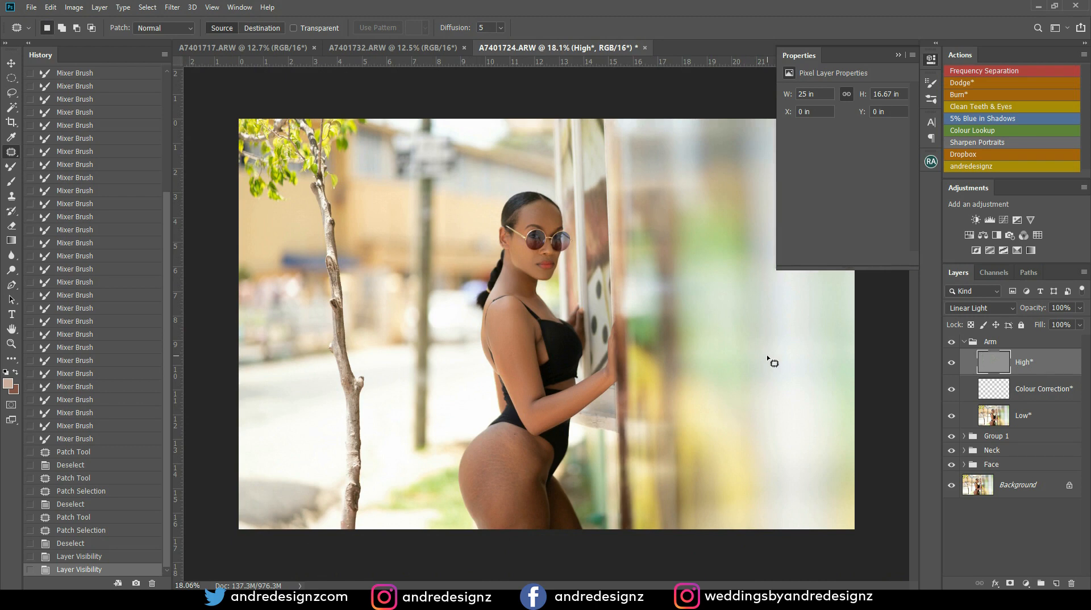
scroll(765, 349, up, 4)
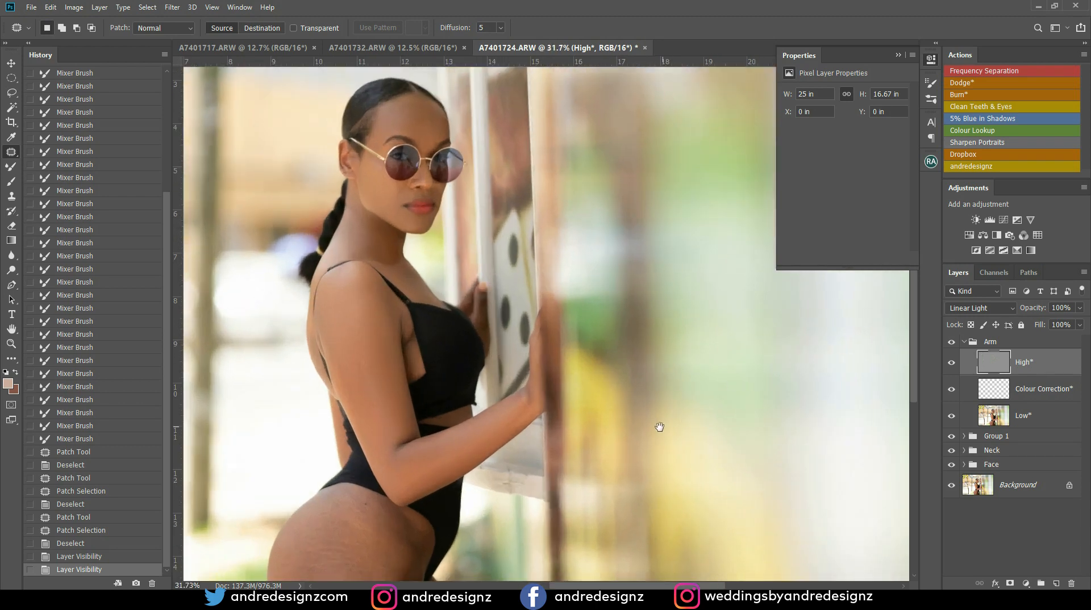
drag(611, 426, 708, 313)
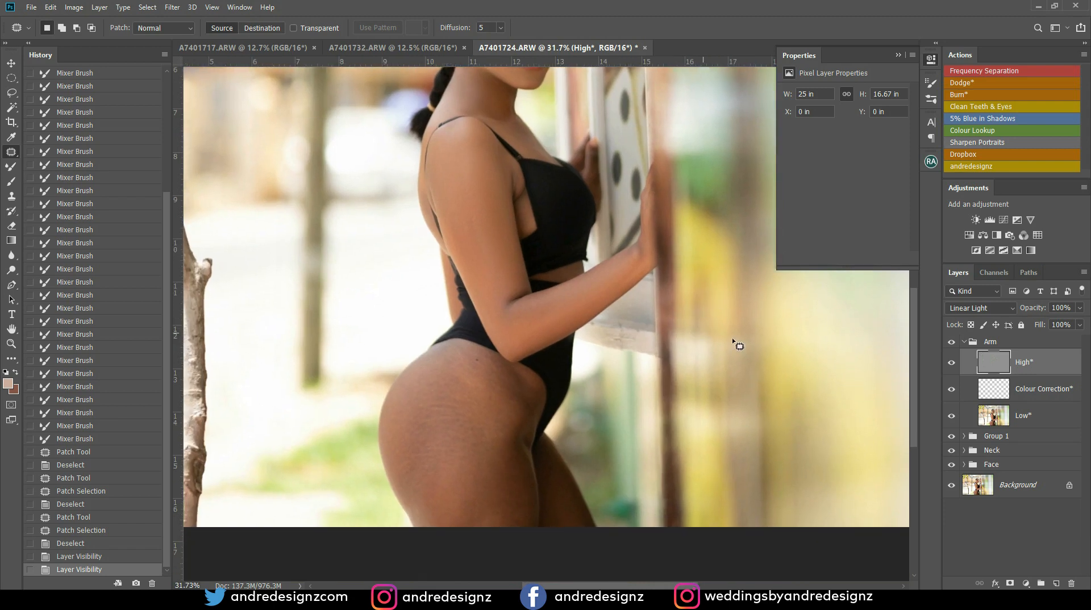
Collapse the Arm group and build a new frequency separation group above the Background layer with a 6.4-pixel Gaussian Blur.
click(1023, 417)
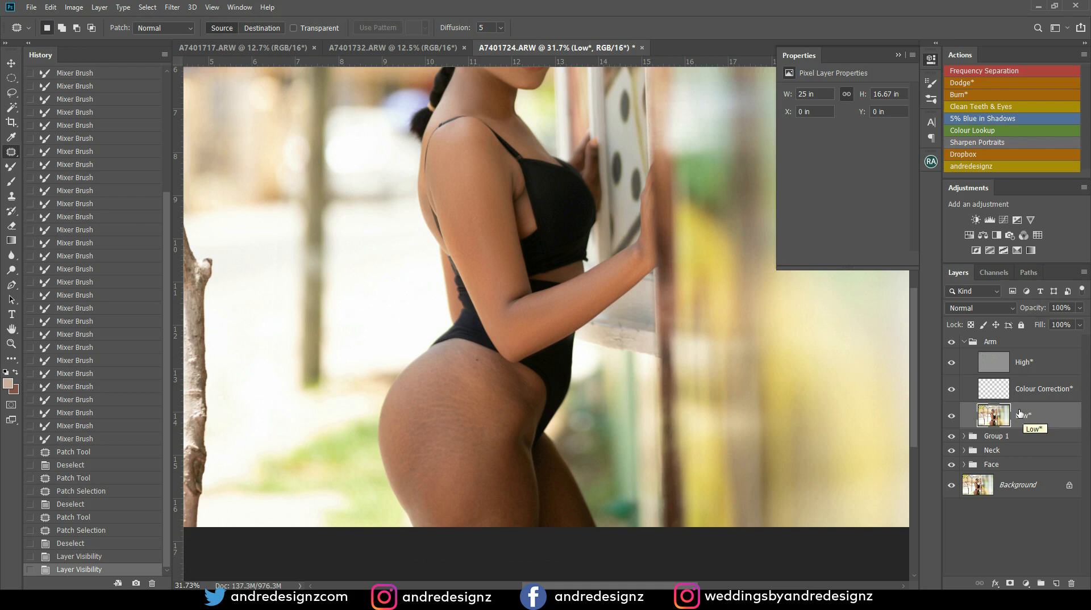
click(967, 342)
click(967, 343)
click(966, 343)
click(1012, 412)
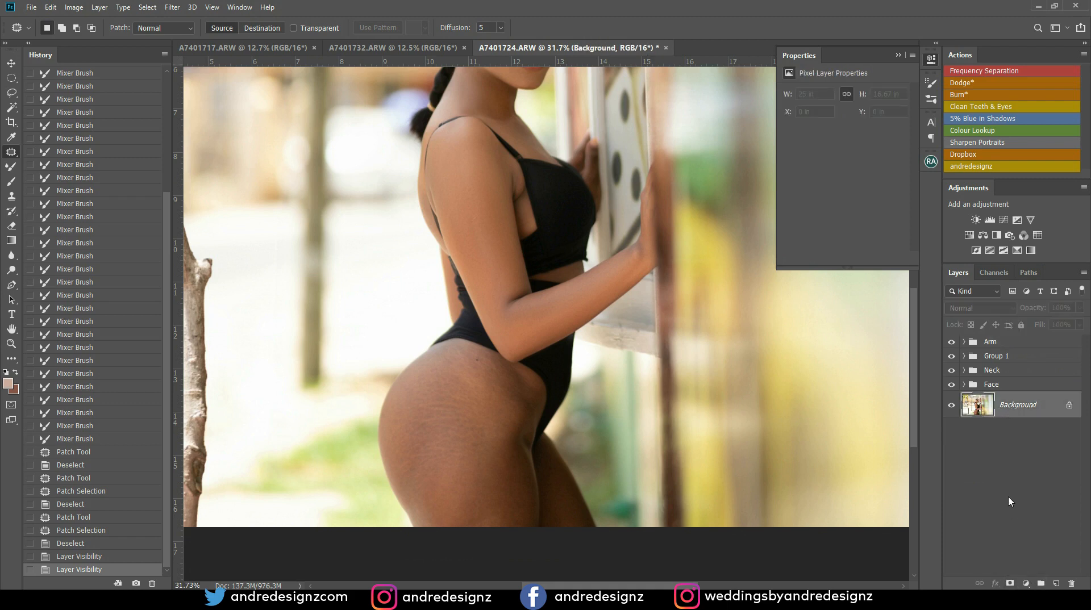
click(1007, 71)
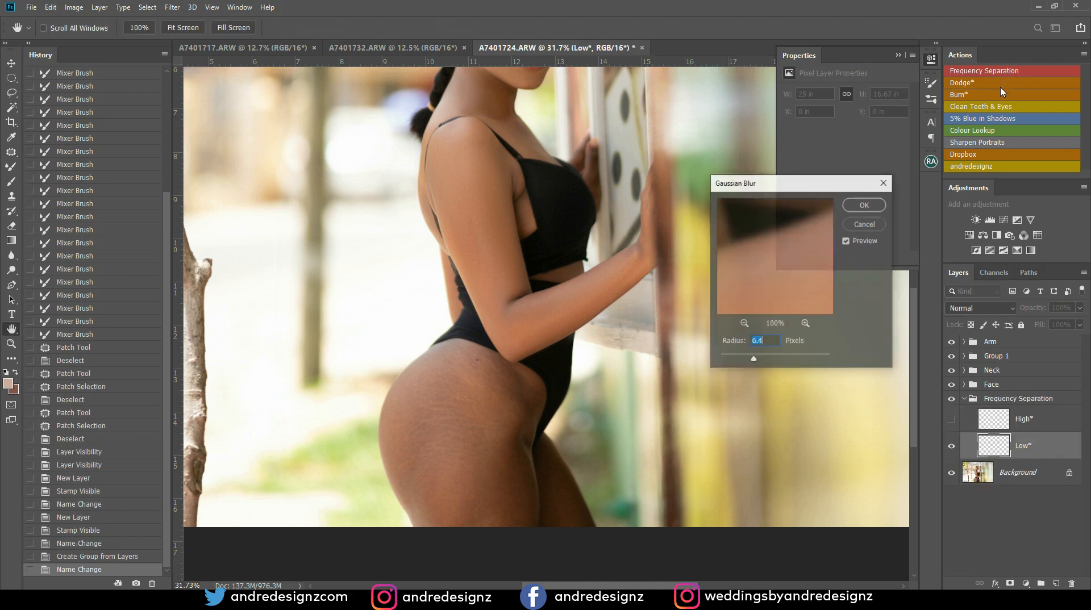
click(861, 206)
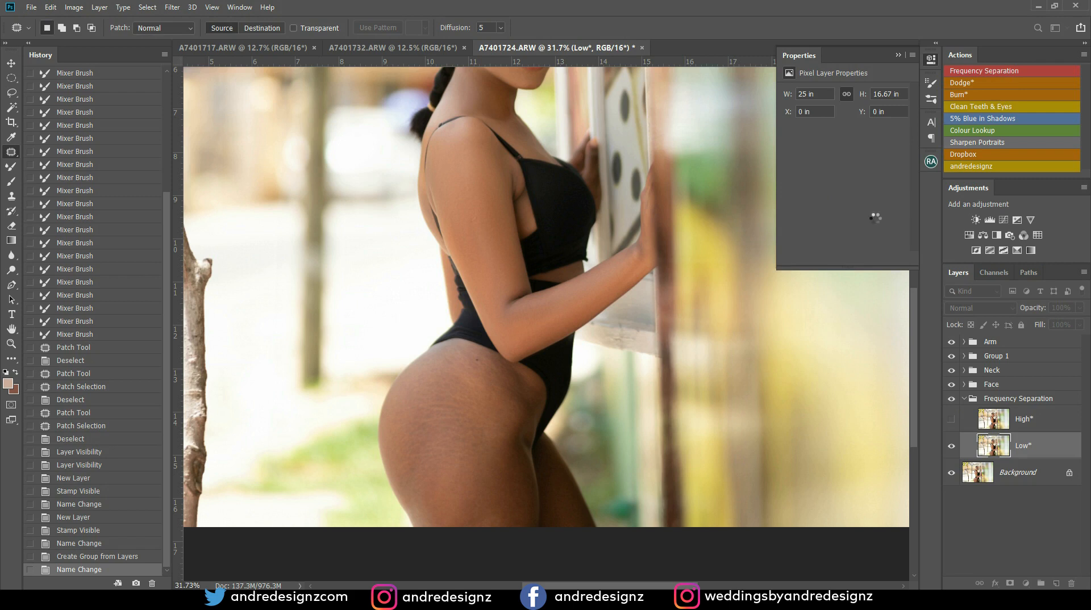
Rename the new Frequency Separation group Thigh and bring it to the front of the layer stack.
double_click(1037, 400)
text(Thighh)
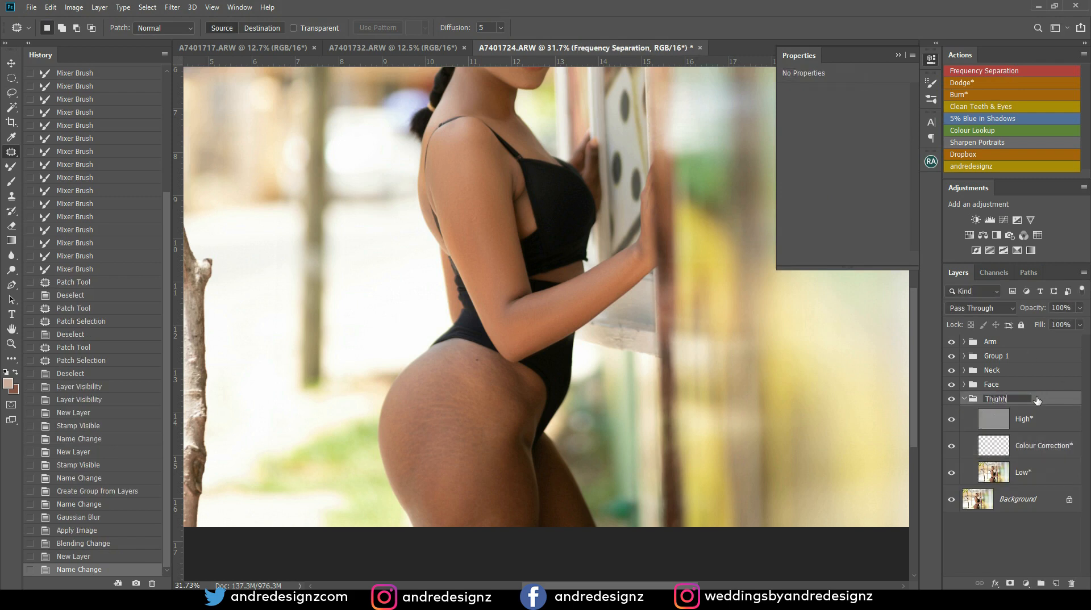
key(BackSpace)
key(BackSpace)
key(Return)
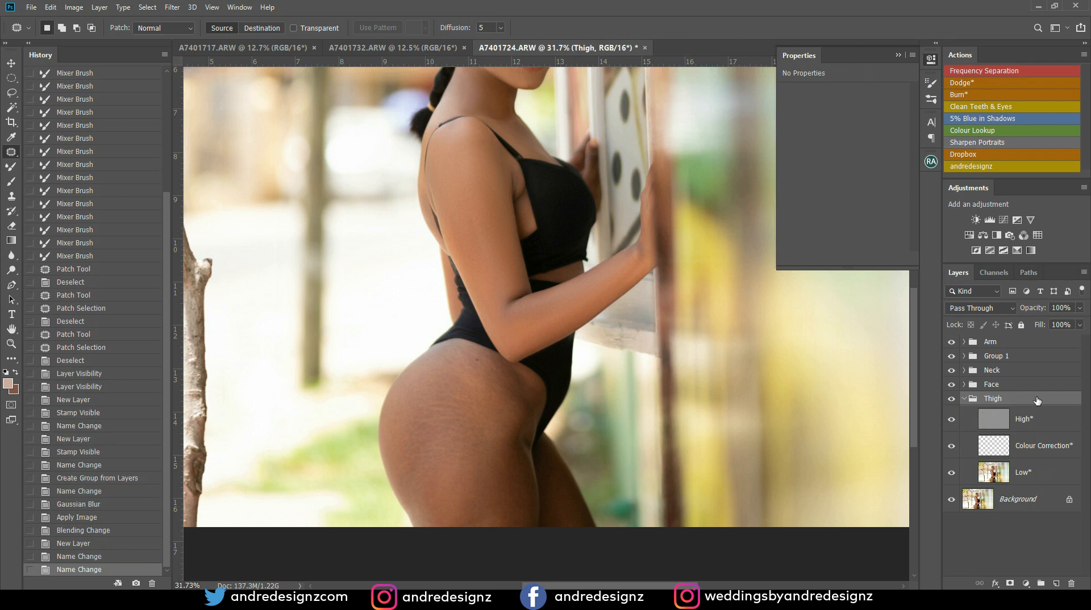
key(ctrl+shift+bracketright)
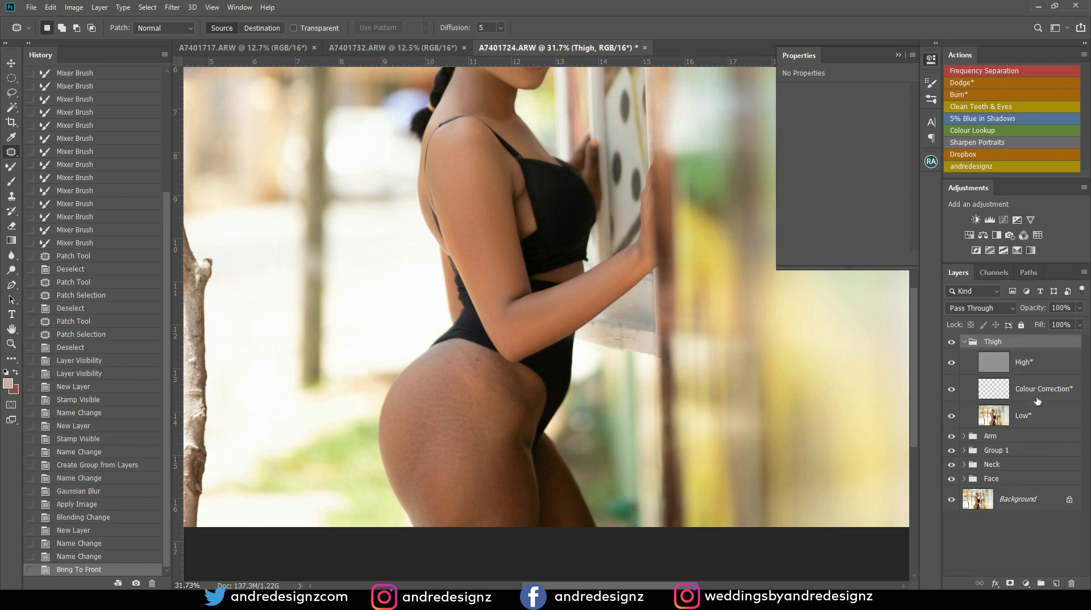
Switch to Chrome, search Google for Thigh to check the word, and return to Photoshop.
double_click(995, 341)
mouse_move(238, 601)
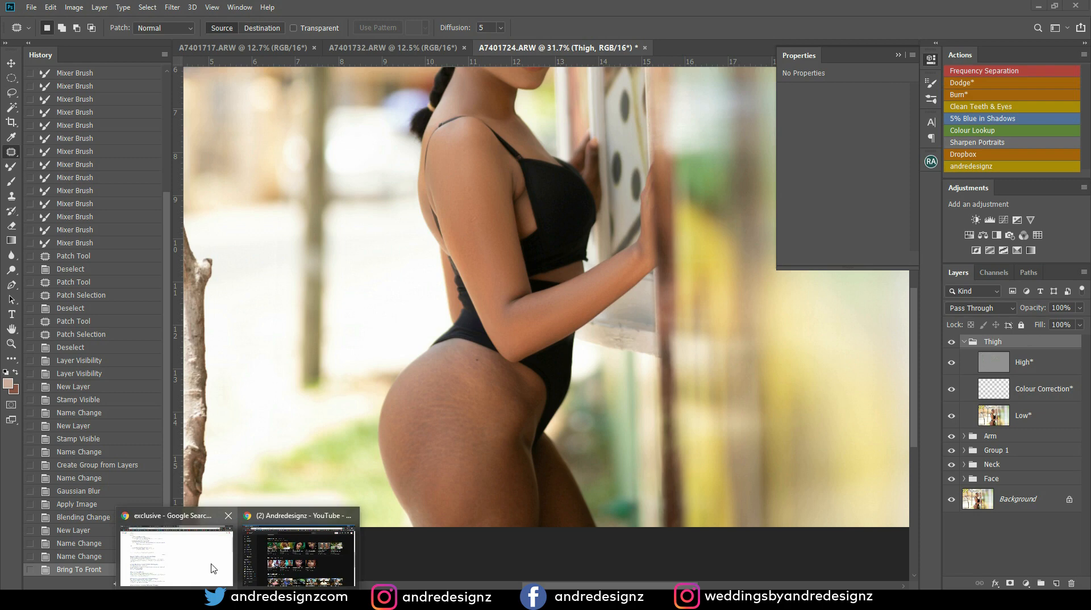
click(298, 568)
scroll(472, 250, up, 10)
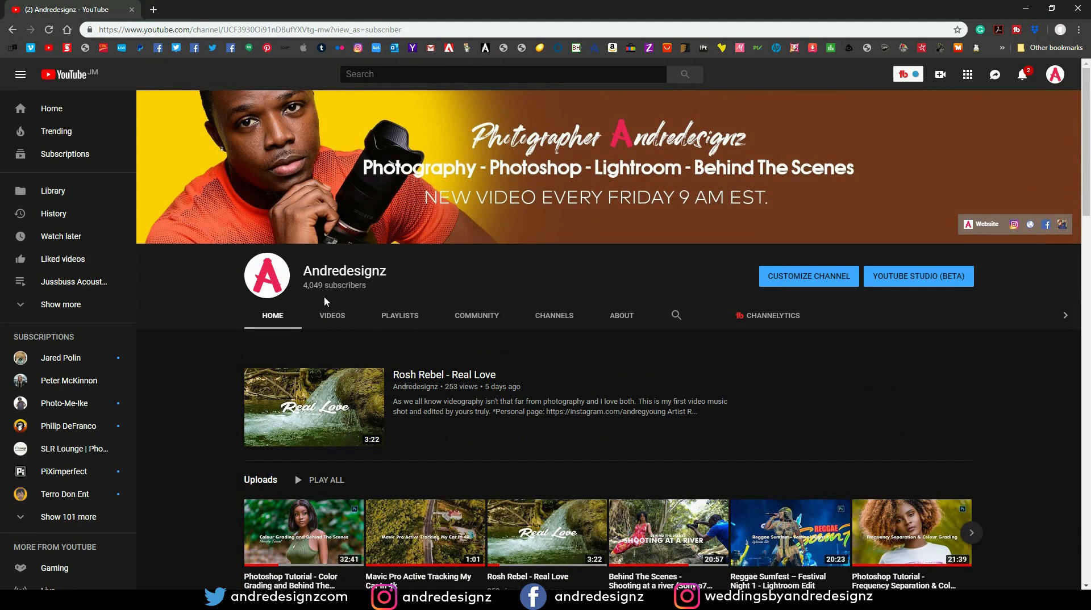
click(323, 29)
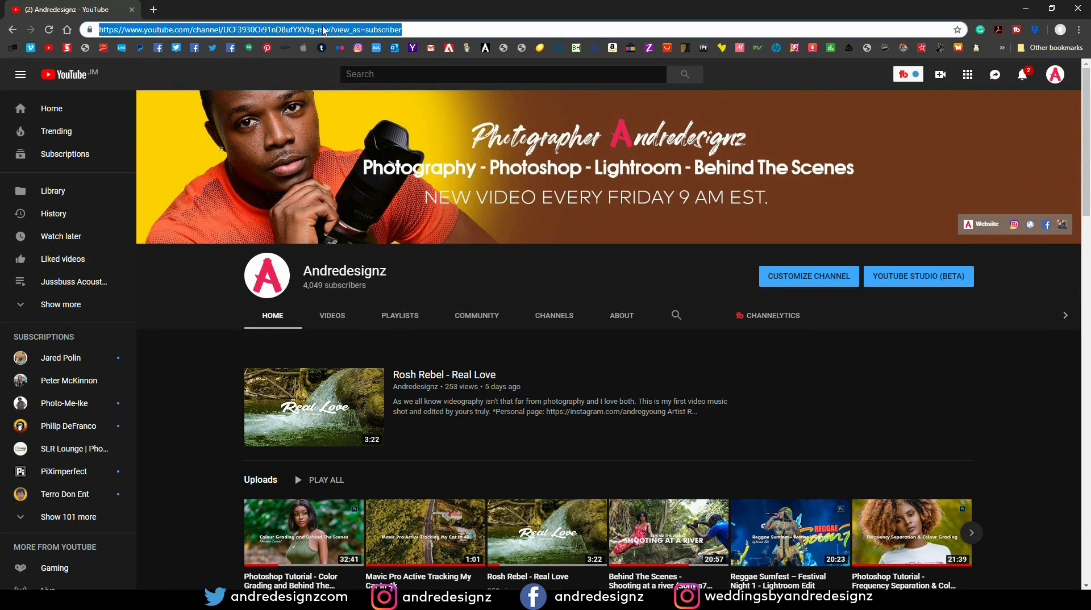
text(Thigh)
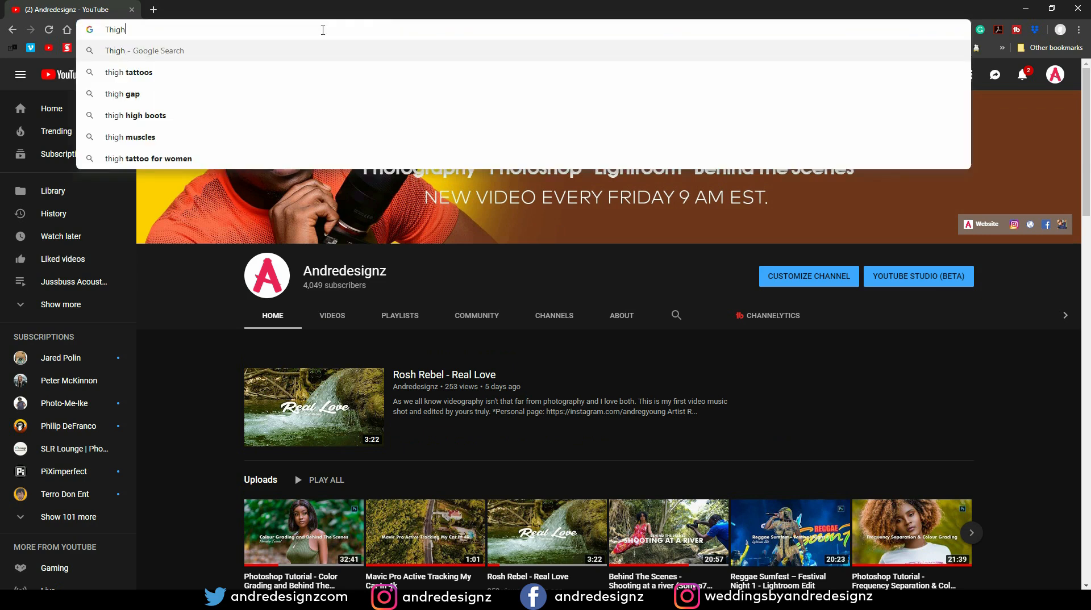
key(Return)
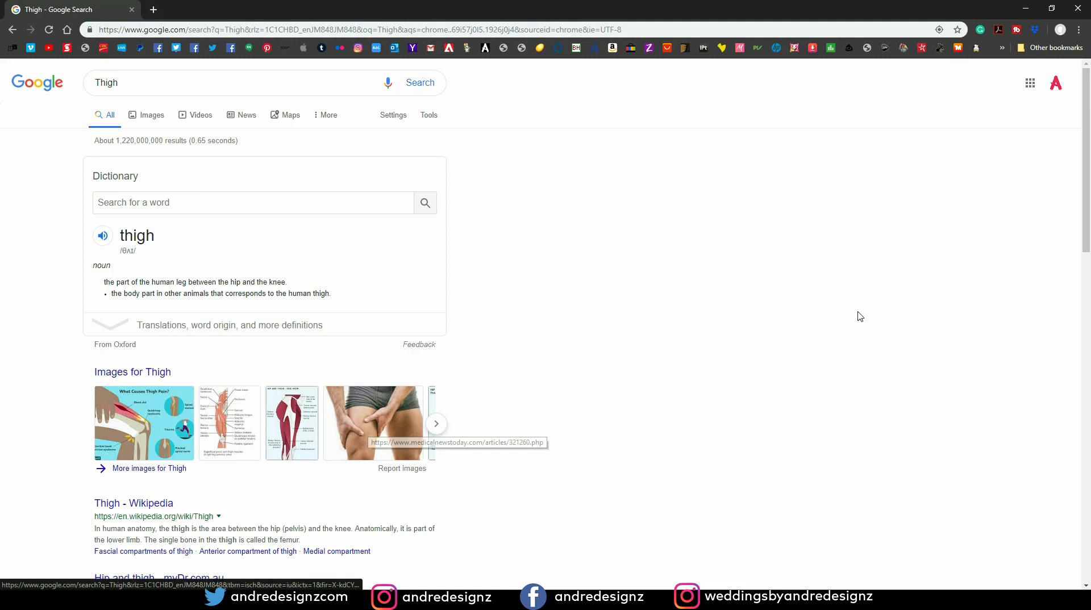
click(1023, 12)
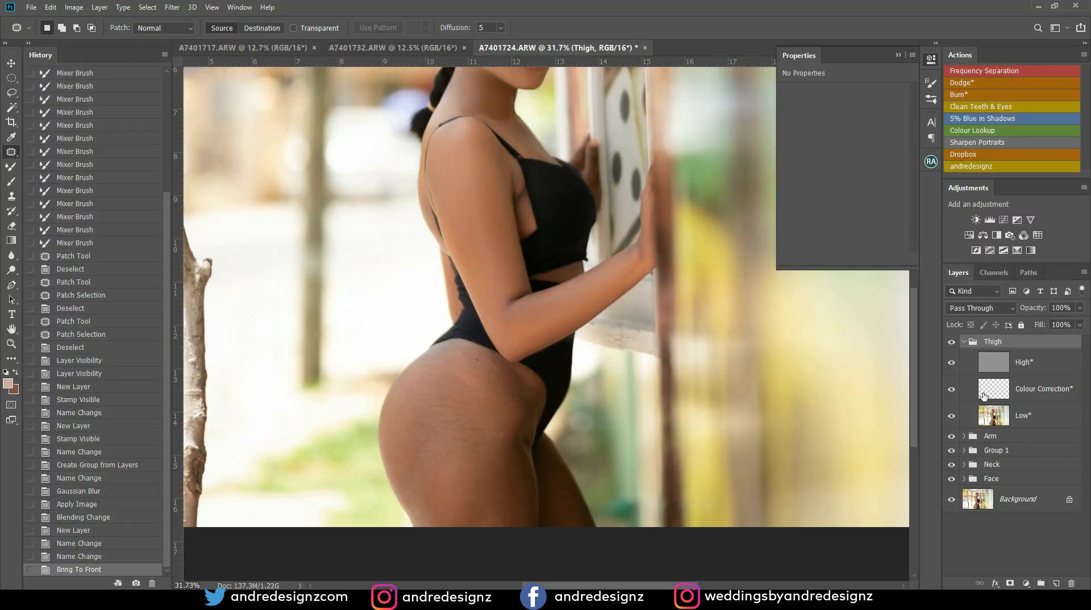
Blend the skin tones over the hip and back of the thigh on the Thigh group's Low* layer with the Mixer Brush at size 300.
click(986, 411)
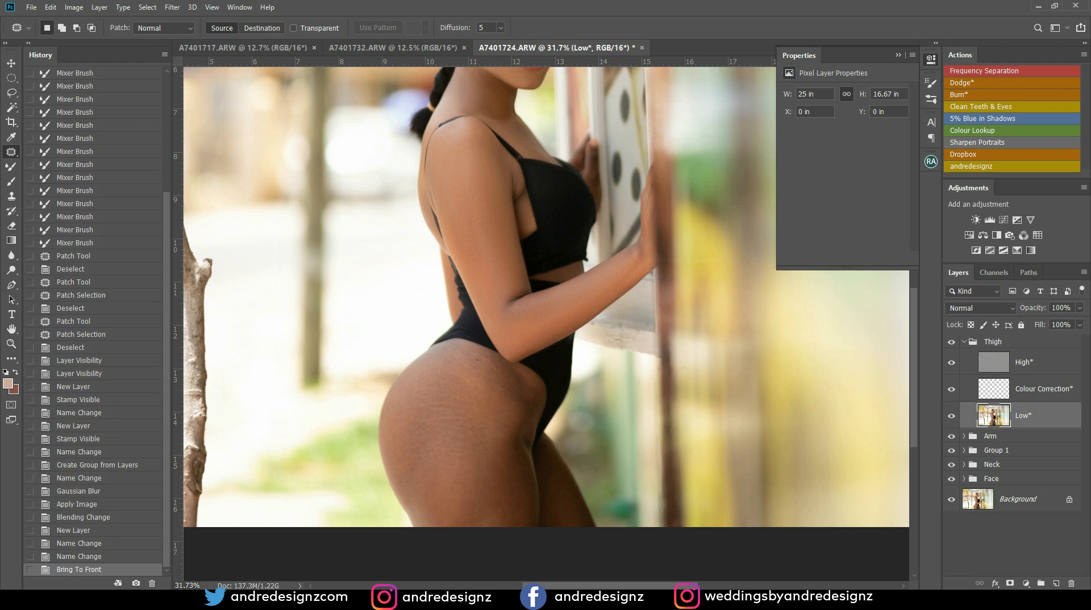
key(b)
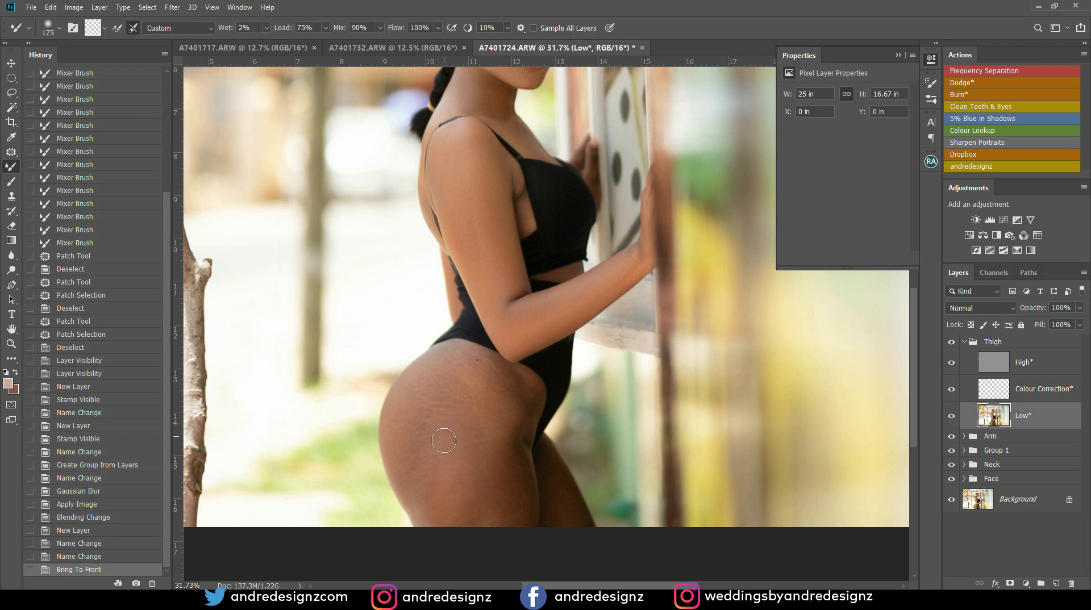
key(bracketright)
drag(459, 537, 445, 422)
mouse_move(458, 514)
mouse_down()
mouse_move(471, 382)
mouse_move(489, 454)
mouse_move(486, 530)
mouse_move(469, 402)
mouse_move(486, 546)
mouse_up()
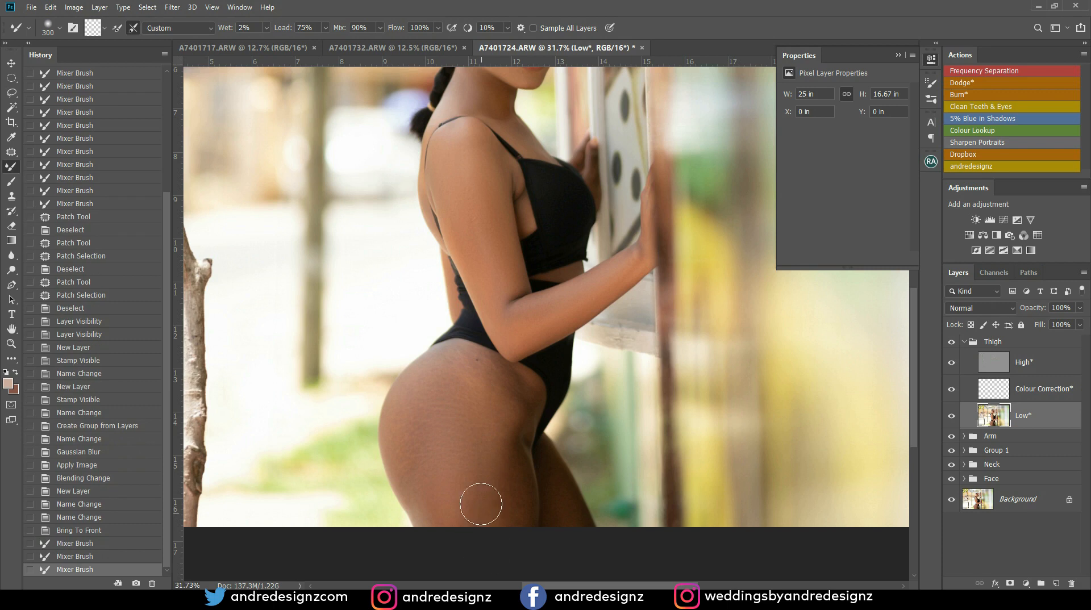
drag(466, 370, 483, 543)
mouse_move(454, 421)
mouse_down()
mouse_move(451, 462)
mouse_move(476, 559)
mouse_up()
drag(455, 464, 473, 562)
mouse_move(430, 386)
mouse_down()
mouse_move(419, 473)
mouse_move(440, 529)
mouse_up()
drag(423, 425, 447, 544)
drag(426, 487, 449, 530)
mouse_move(450, 371)
mouse_down()
mouse_move(417, 422)
mouse_move(441, 452)
mouse_move(445, 382)
mouse_move(419, 454)
mouse_move(445, 477)
mouse_up()
mouse_move(432, 392)
mouse_down()
mouse_move(415, 433)
mouse_move(436, 452)
mouse_move(441, 493)
mouse_move(431, 460)
mouse_up()
mouse_move(449, 373)
mouse_down()
mouse_move(421, 456)
mouse_move(428, 480)
mouse_up()
mouse_move(418, 417)
mouse_down()
mouse_move(426, 478)
mouse_move(453, 534)
mouse_up()
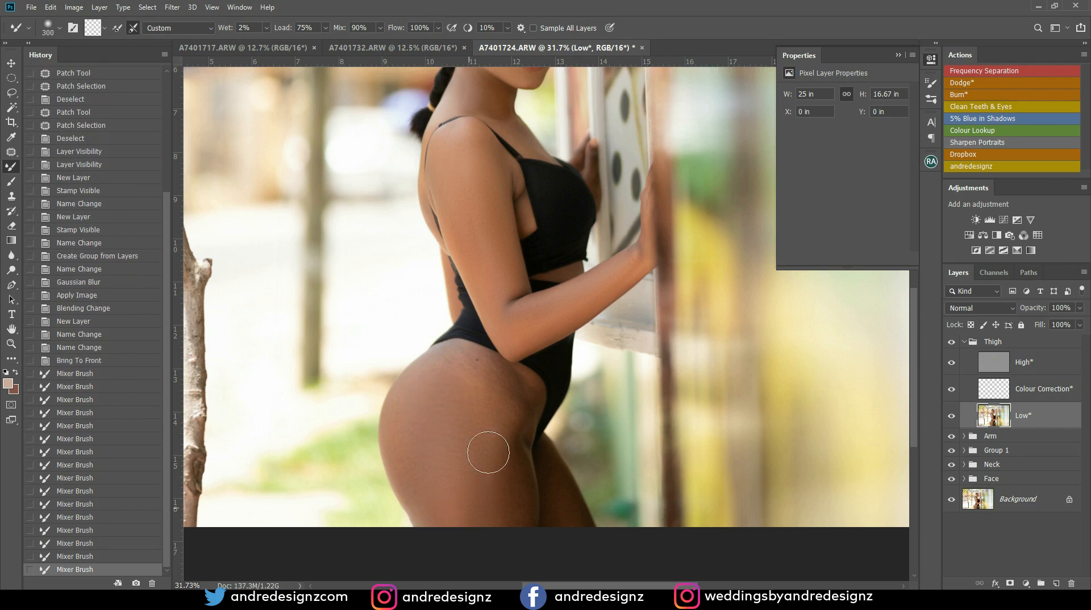
Smooth the tones down the front and middle of the near thigh with the size 300 Mixer Brush.
drag(479, 376, 492, 537)
mouse_move(493, 430)
mouse_down()
mouse_move(509, 458)
mouse_move(515, 544)
mouse_up()
drag(508, 464, 516, 555)
mouse_move(484, 384)
mouse_down()
mouse_move(513, 429)
mouse_move(462, 388)
mouse_move(473, 380)
mouse_move(509, 454)
mouse_up()
drag(479, 372, 487, 524)
drag(468, 389, 476, 519)
mouse_move(438, 405)
mouse_down()
mouse_move(423, 407)
mouse_move(434, 452)
mouse_move(425, 443)
mouse_move(464, 537)
mouse_up()
drag(443, 430, 425, 415)
mouse_move(481, 392)
mouse_down()
mouse_move(442, 374)
mouse_move(470, 401)
mouse_up()
Blend the upper hip below the swimsuit edge and down the thigh with the Mixer Brush reduced to size 250.
key(bracketleft)
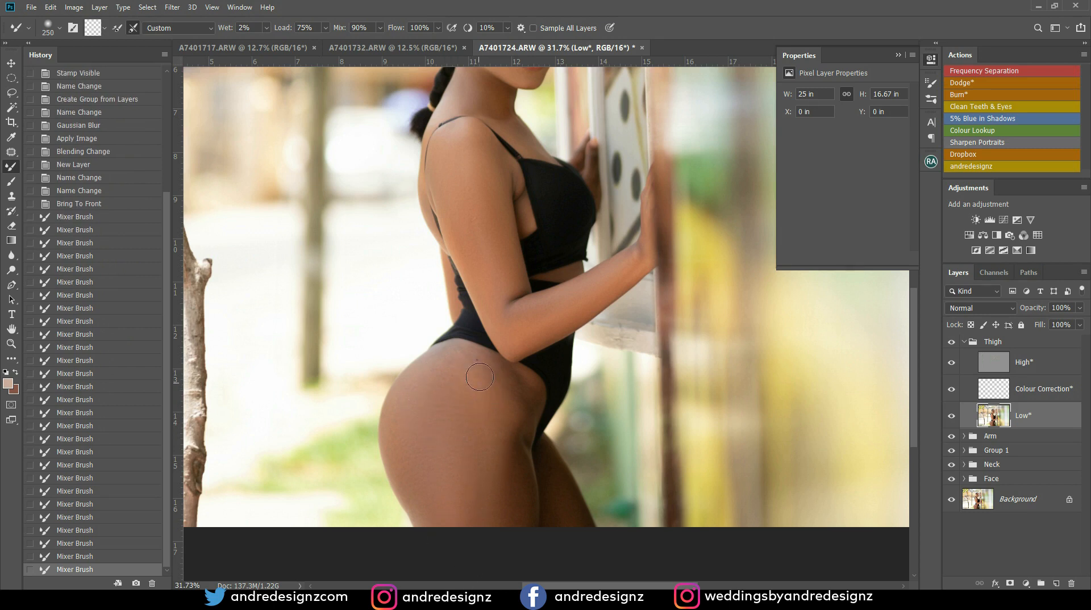
mouse_move(443, 364)
mouse_down()
mouse_move(475, 364)
mouse_move(466, 373)
mouse_move(510, 390)
mouse_move(524, 409)
mouse_move(509, 382)
mouse_move(507, 397)
mouse_move(527, 393)
mouse_up()
drag(509, 538, 508, 537)
drag(483, 421, 483, 515)
Even out the remaining tones from the upper hip to the lower thigh with the Mixer Brush back at size 300.
key(bracketright)
key(bracketright)
key(bracketright)
mouse_move(465, 373)
mouse_down()
mouse_move(460, 409)
mouse_move(462, 374)
mouse_up()
drag(456, 522, 475, 429)
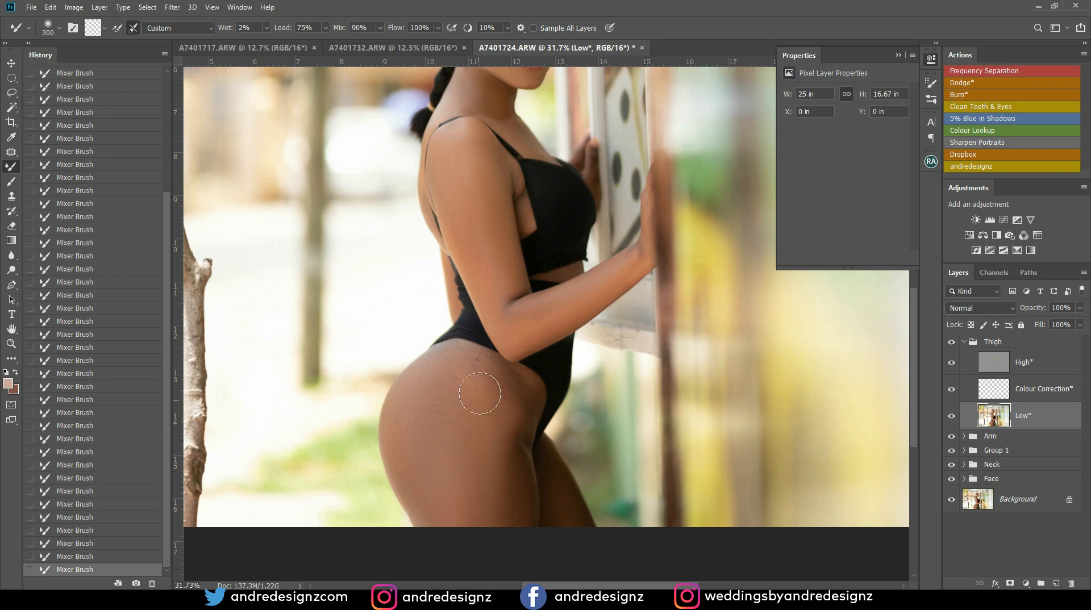
key(bracketleft)
key(bracketleft)
key(bracketleft)
key(bracketleft)
key(bracketleft)
key(bracketright)
key(bracketright)
key(bracketright)
Examine the retouched skin at full-image and close-up magnification, from the thighs up over the arm to the neck and face.
scroll(786, 307, down, 4)
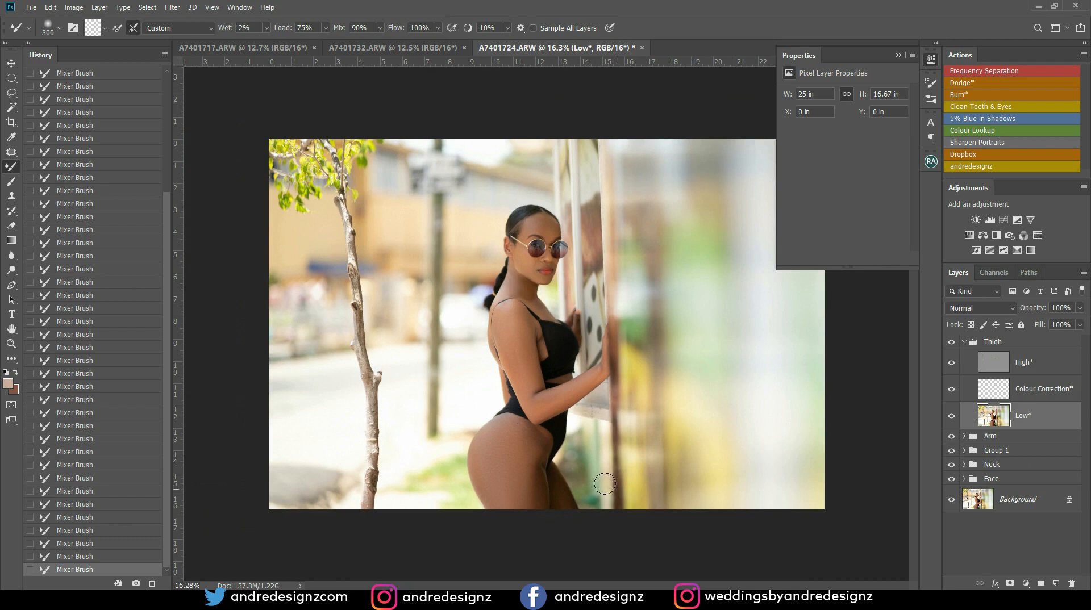
scroll(589, 467, up, 2)
scroll(566, 439, up, 6)
drag(567, 491, 557, 330)
key(bracketleft)
key(bracketleft)
key(bracketleft)
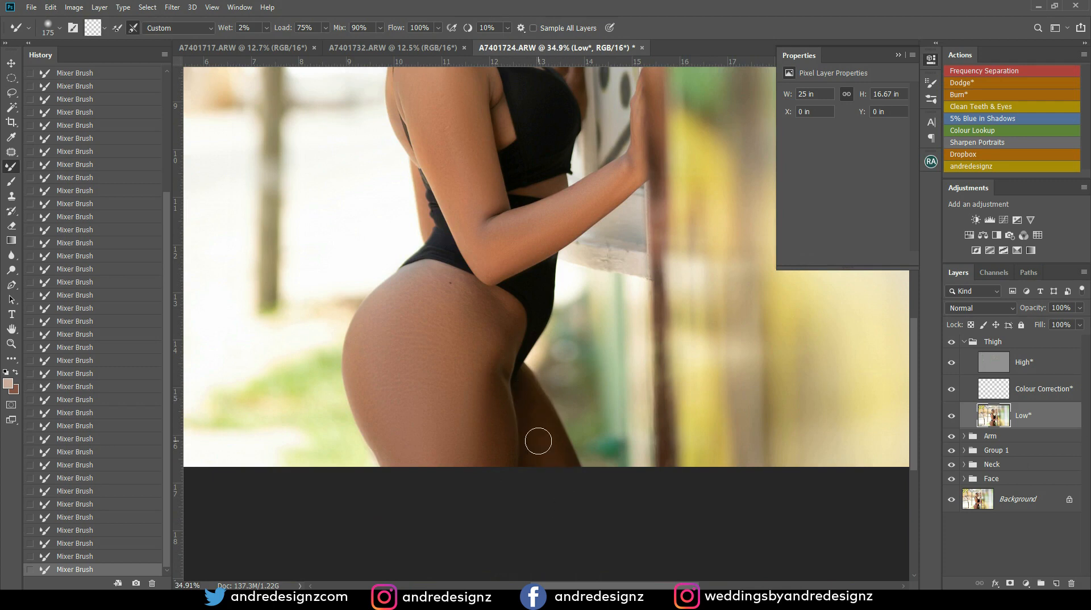
scroll(563, 439, up, 15)
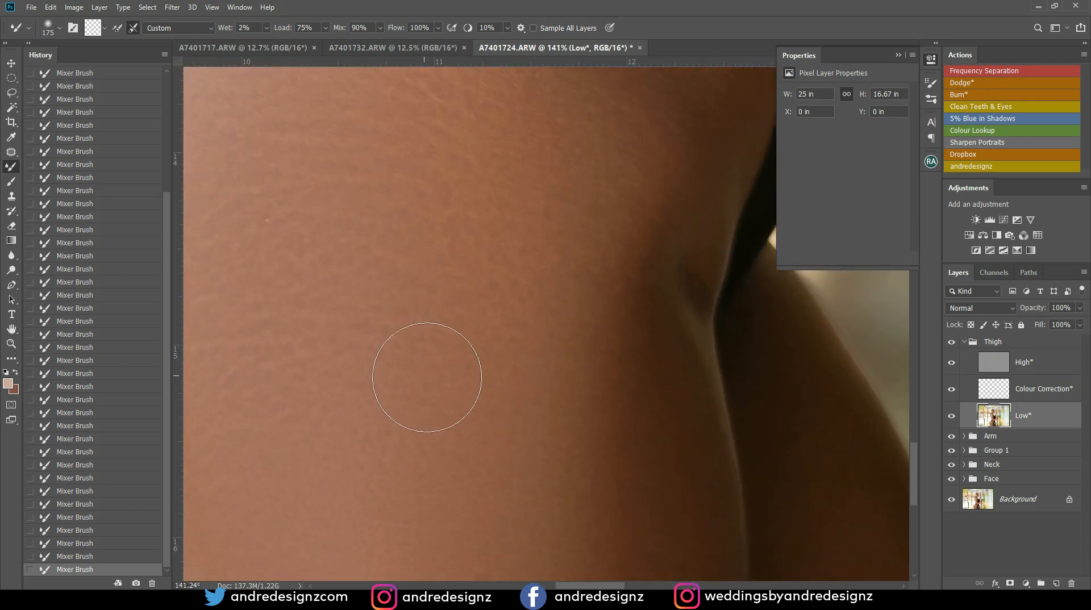
drag(575, 249, 520, 571)
drag(534, 157, 499, 517)
drag(537, 387, 538, 496)
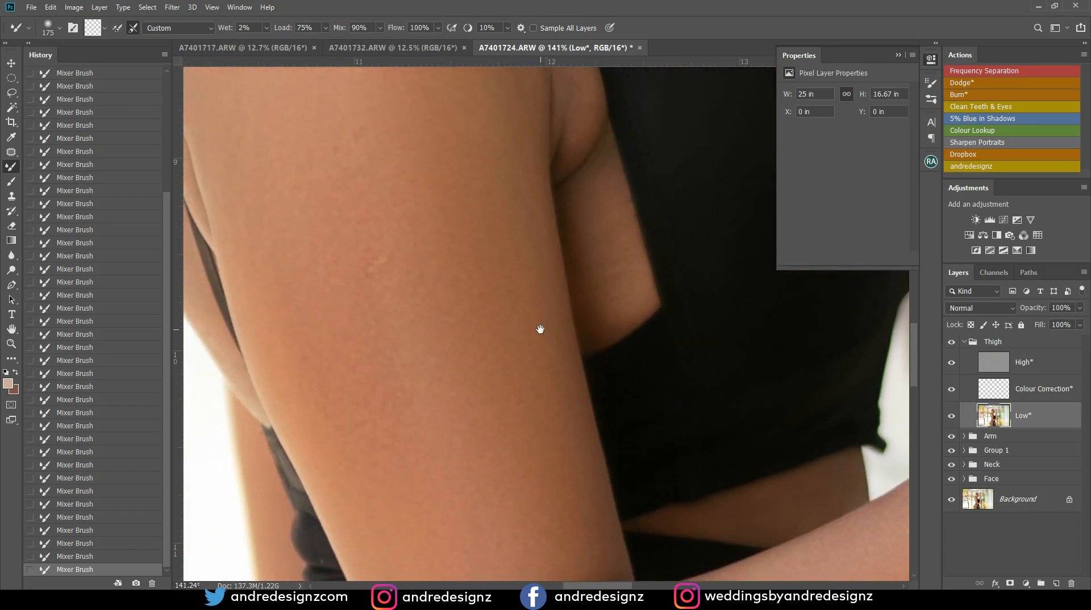
drag(540, 326, 548, 458)
drag(515, 226, 555, 516)
drag(545, 287, 543, 563)
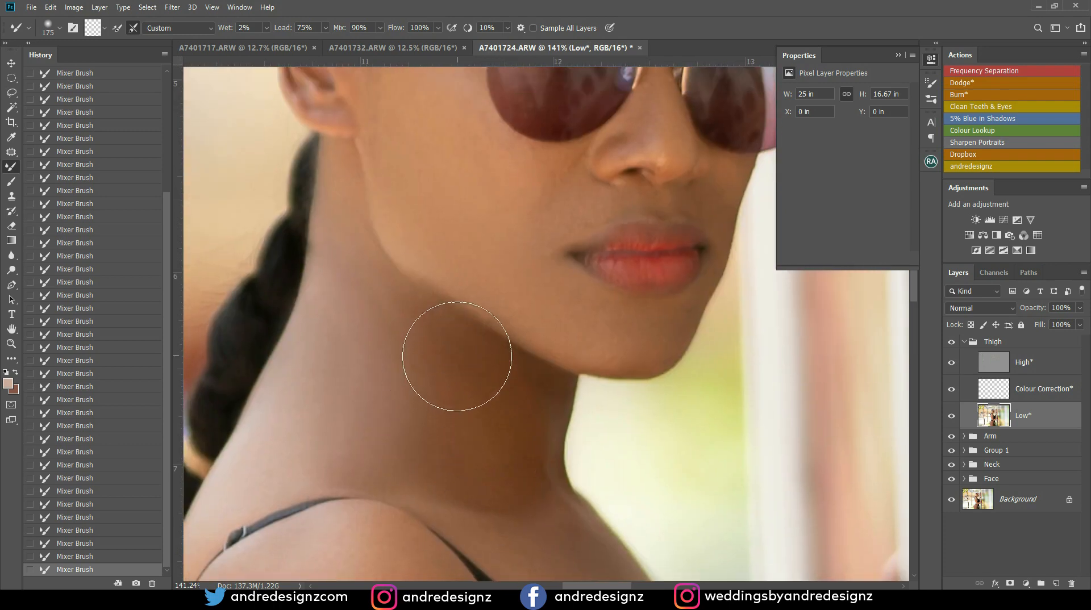
scroll(458, 358, down, 3)
scroll(461, 350, down, 5)
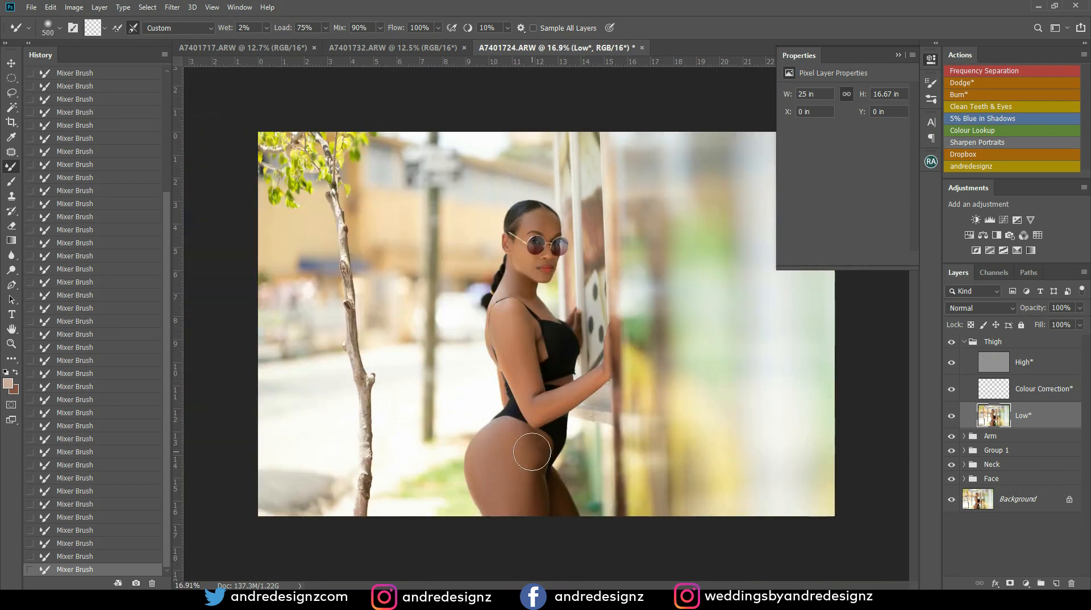
Compare the retouch with the original by showing only the Background layer and restoring the visibility of all groups.
key(bracketright)
alt+click(955, 502)
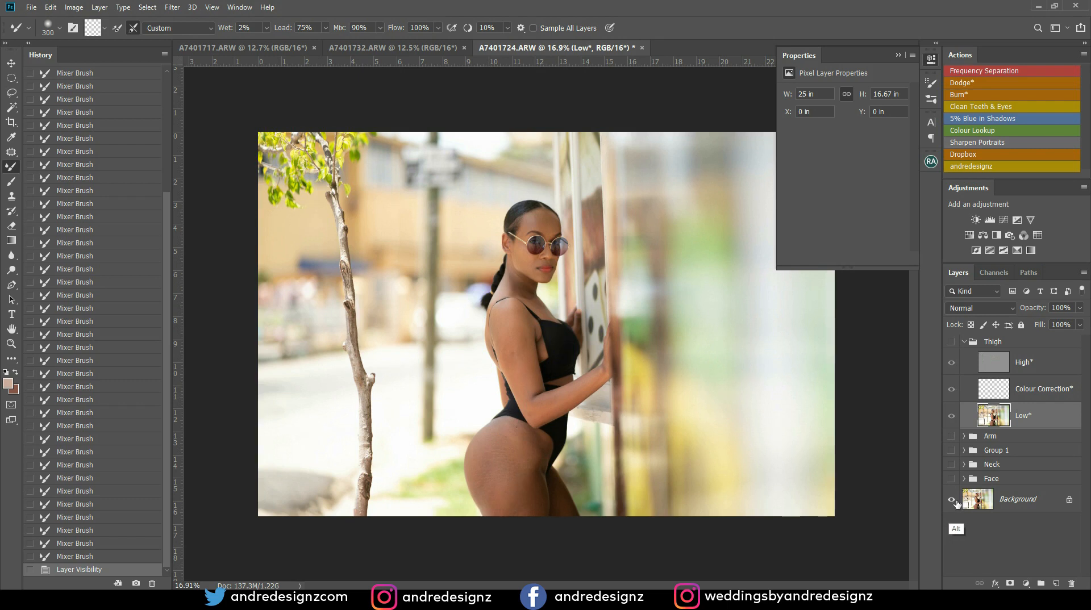
alt+click(954, 503)
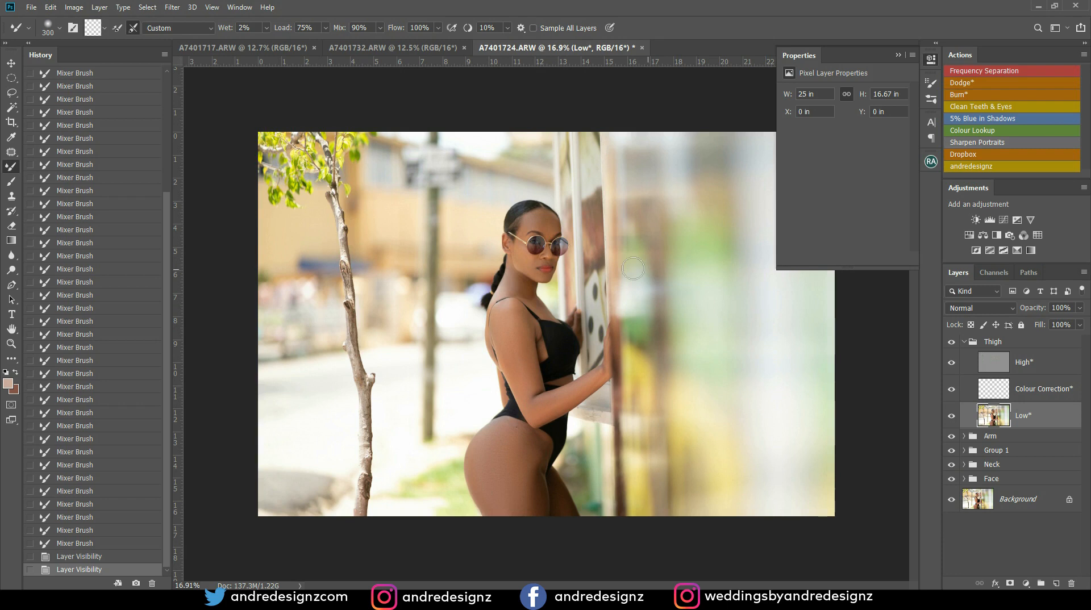
Collapse the Thigh group and run the Dodge* action to add a black-masked Levels layer in Screen mode for painting with the Brush.
scroll(592, 445, up, 5)
drag(519, 491, 523, 378)
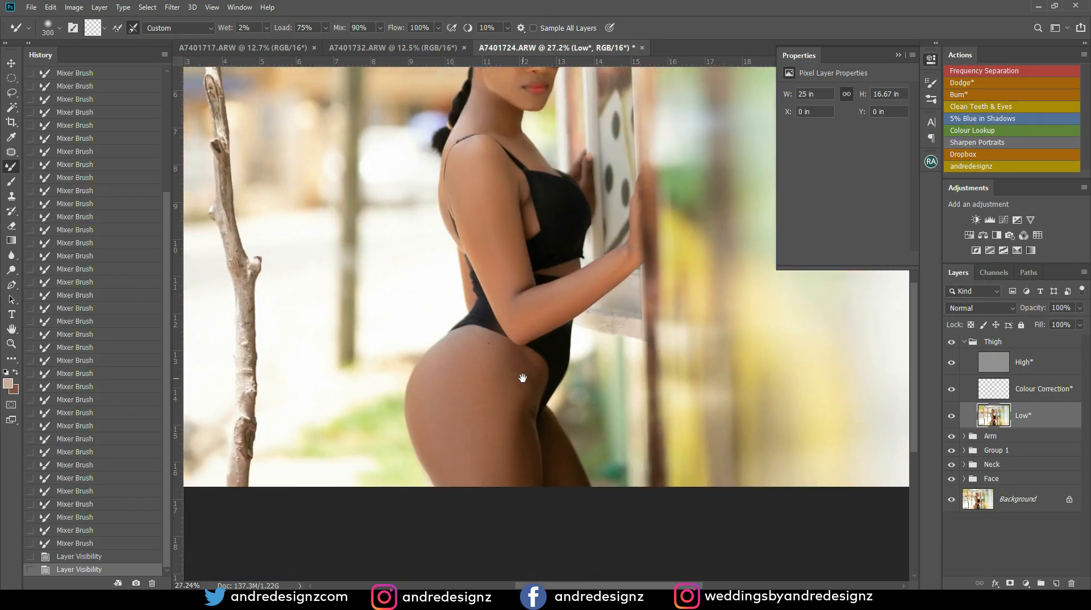
click(963, 342)
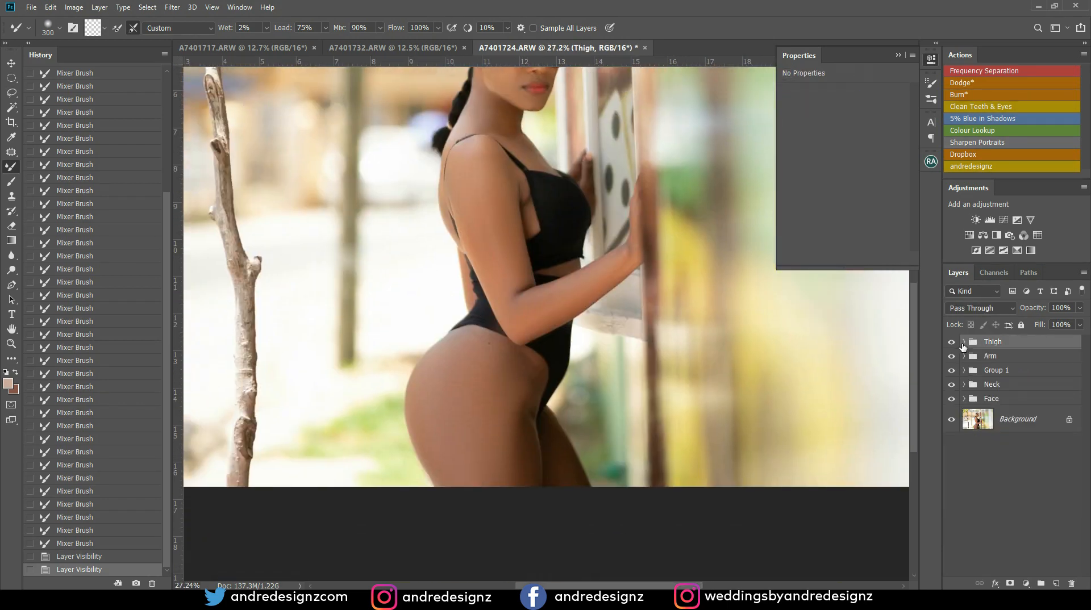
click(966, 84)
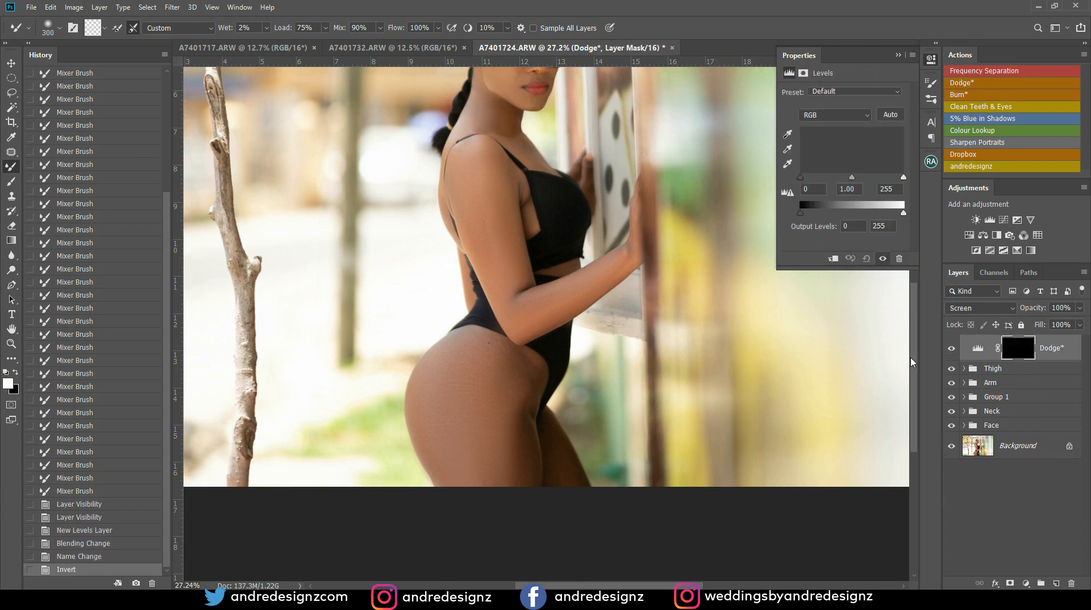
key(b)
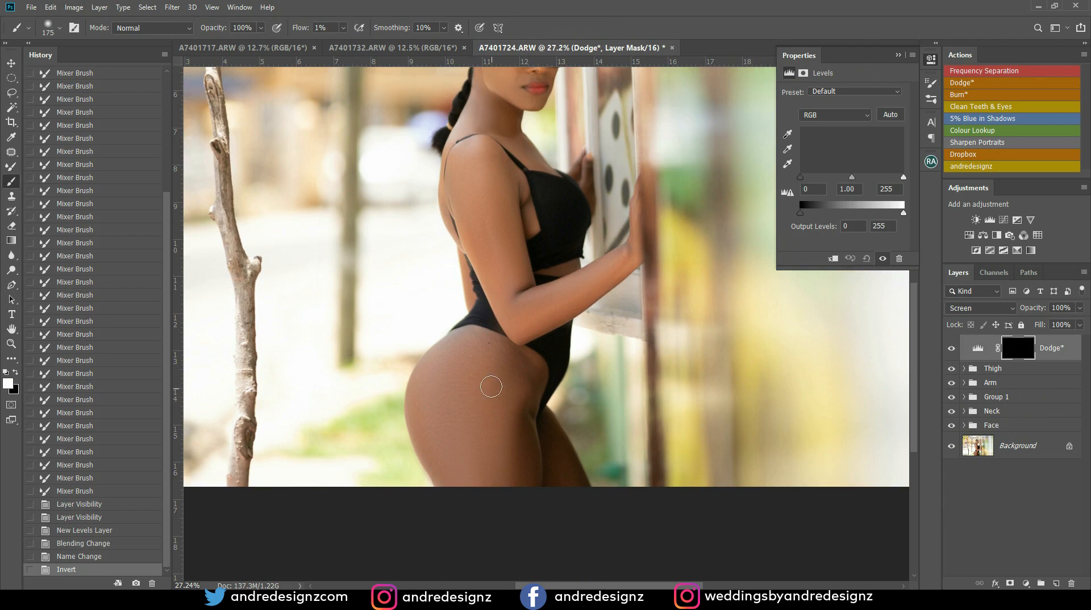
Paint white on the Dodge* mask at 1% flow to lighten the hip and thigh highlights, starting at brush size 300.
key(bracketright)
mouse_move(475, 352)
mouse_down()
mouse_move(463, 416)
mouse_move(465, 385)
mouse_move(478, 501)
mouse_move(479, 463)
mouse_move(463, 449)
mouse_move(479, 515)
mouse_up()
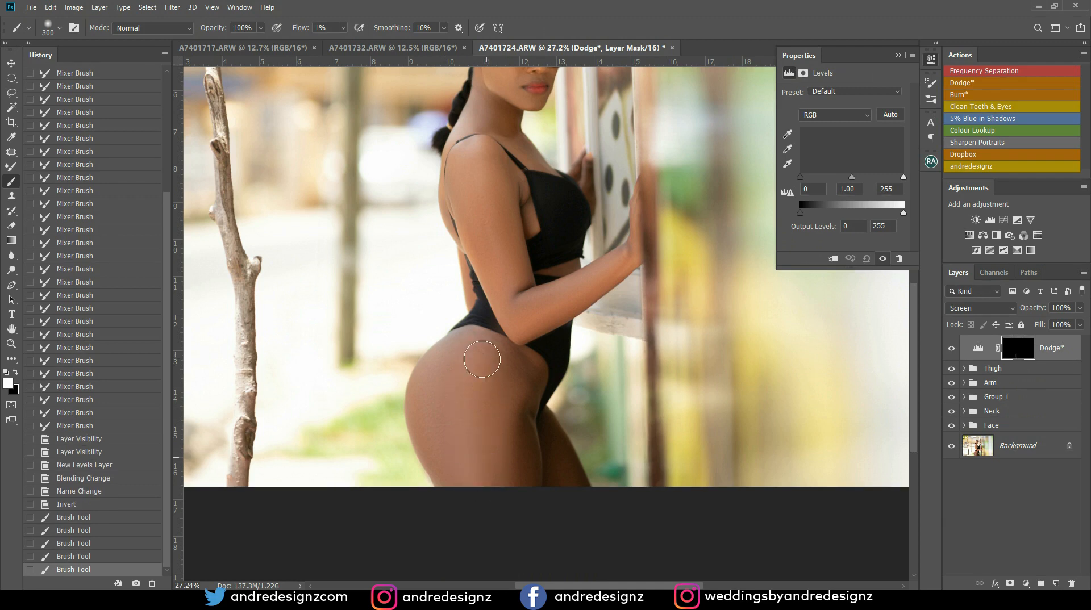
mouse_move(483, 370)
mouse_down()
mouse_move(475, 402)
mouse_move(495, 512)
mouse_move(447, 412)
mouse_move(469, 419)
mouse_move(452, 419)
mouse_up()
key(bracketleft)
mouse_move(540, 396)
mouse_down()
mouse_move(504, 353)
mouse_move(484, 373)
mouse_up()
drag(481, 514, 482, 513)
key(bracketright)
key(bracketright)
drag(487, 400, 504, 510)
drag(453, 396, 467, 491)
drag(472, 381, 505, 494)
Lighten the shoulder, upper arm, forearm and neck highlights on the Dodge* mask with the 1% flow brush.
drag(549, 244, 519, 405)
mouse_move(442, 347)
mouse_down()
mouse_move(446, 380)
mouse_move(434, 336)
mouse_up()
drag(465, 458, 476, 471)
drag(581, 452, 563, 472)
mouse_move(480, 507)
mouse_down()
mouse_move(580, 464)
mouse_move(524, 481)
mouse_move(532, 499)
mouse_up()
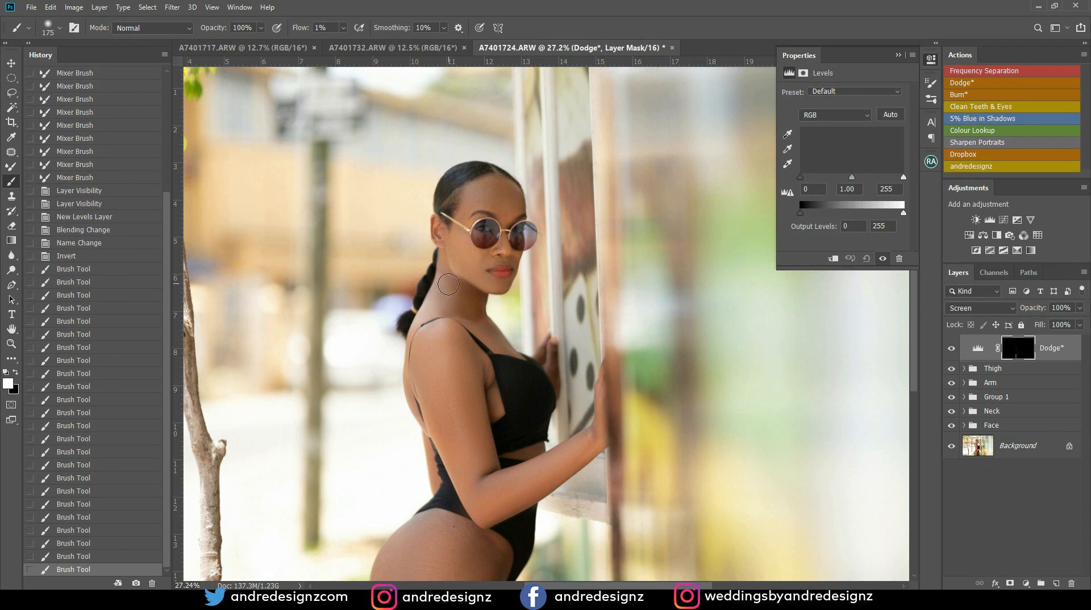
mouse_move(450, 324)
mouse_down()
mouse_move(471, 293)
mouse_move(495, 316)
mouse_up()
drag(433, 253, 446, 286)
Dodge the forehead, nose and cheek highlights on the face with a smaller brush, using size 150 for the forehead.
key(bracketleft)
key(bracketleft)
key(bracketleft)
key(bracketleft)
key(bracketleft)
drag(504, 240, 524, 259)
key(bracketright)
key(bracketright)
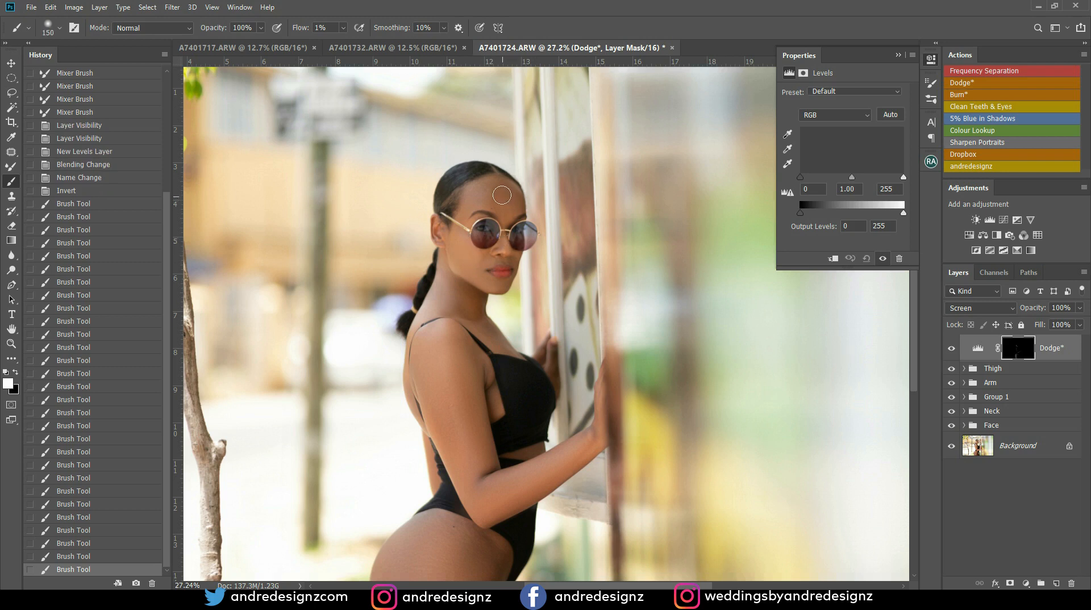
mouse_move(499, 190)
mouse_down()
mouse_move(522, 205)
mouse_move(511, 217)
mouse_move(509, 195)
mouse_move(497, 214)
mouse_up()
mouse_move(497, 213)
mouse_down()
mouse_move(504, 196)
mouse_move(510, 257)
mouse_up()
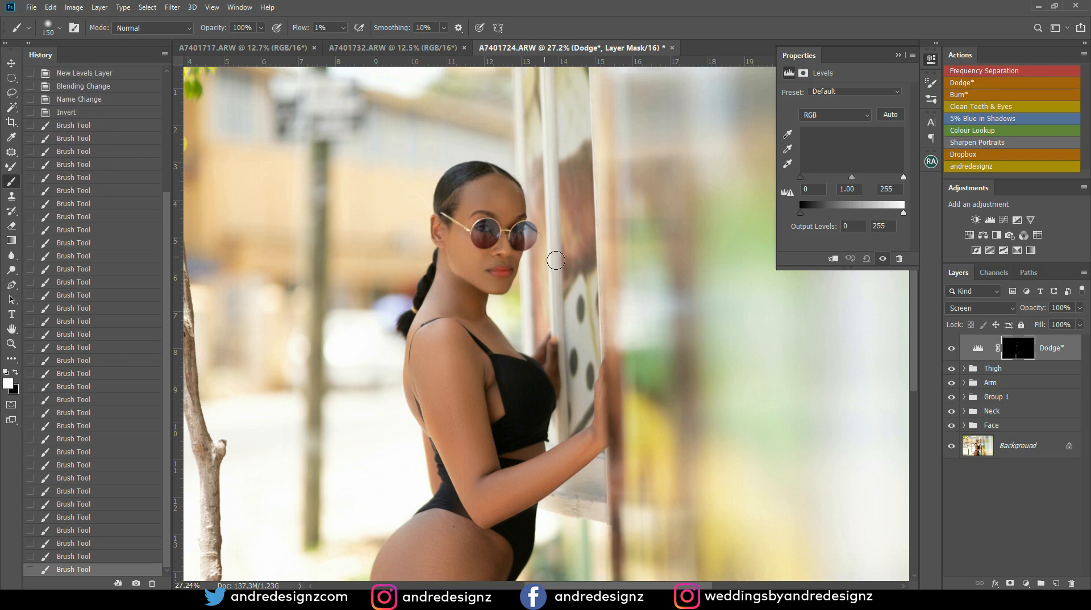
Run the Burn* action to add a masked Multiply Levels layer and darken the cheek and jawline with a size 100 brush.
click(965, 95)
key(bracketleft)
key(bracketleft)
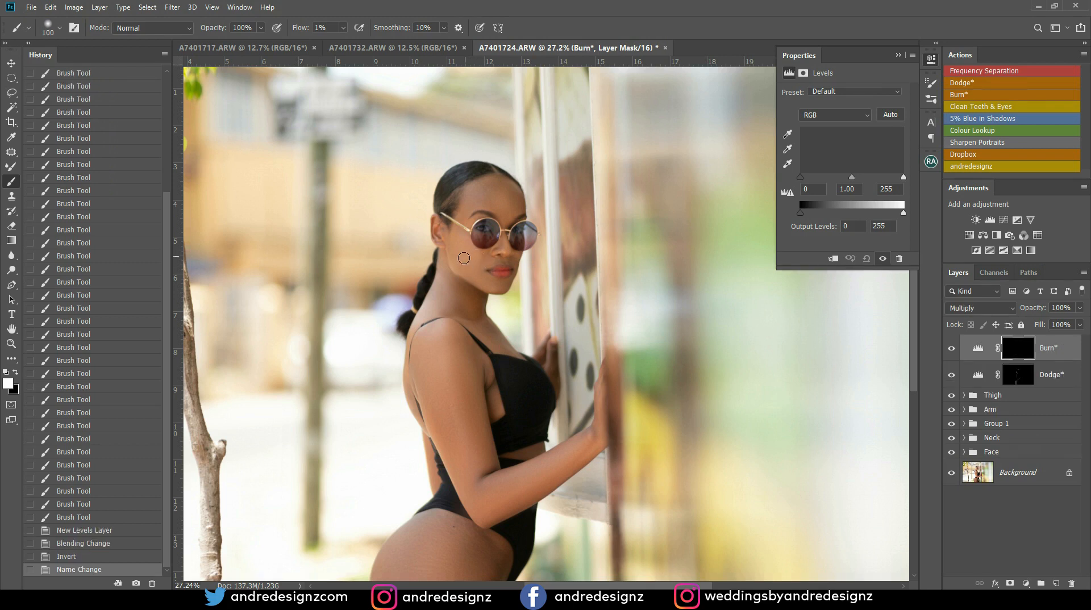
drag(456, 249, 518, 299)
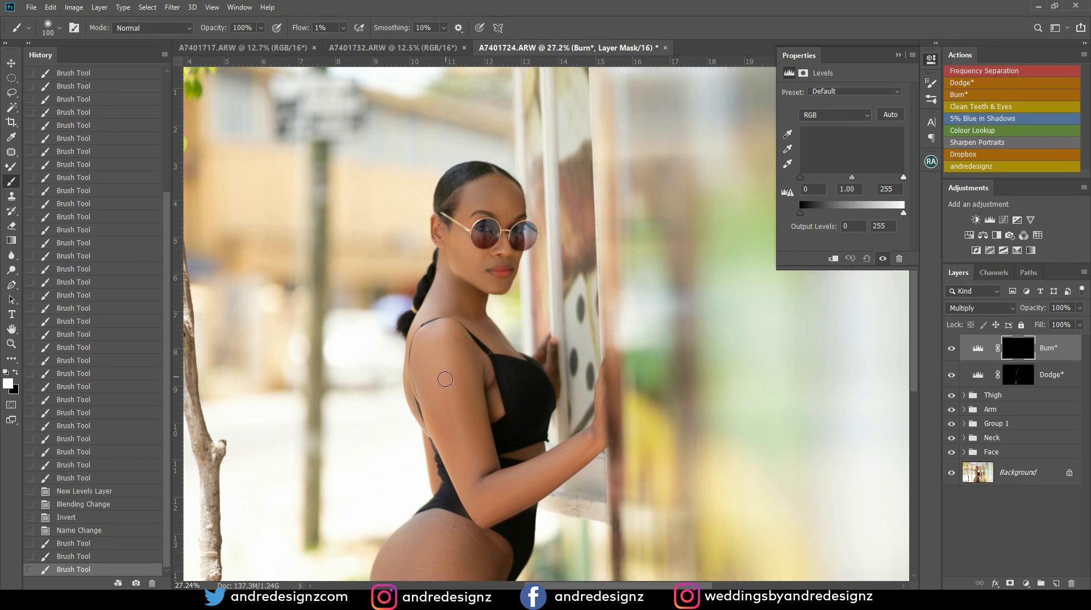
Burn the shading along the shoulder and upper arm on the Burn* mask with the brush enlarged to size 250.
key(bracketright)
key(bracketright)
key(bracketright)
key(bracketright)
key(bracketright)
drag(424, 350, 449, 424)
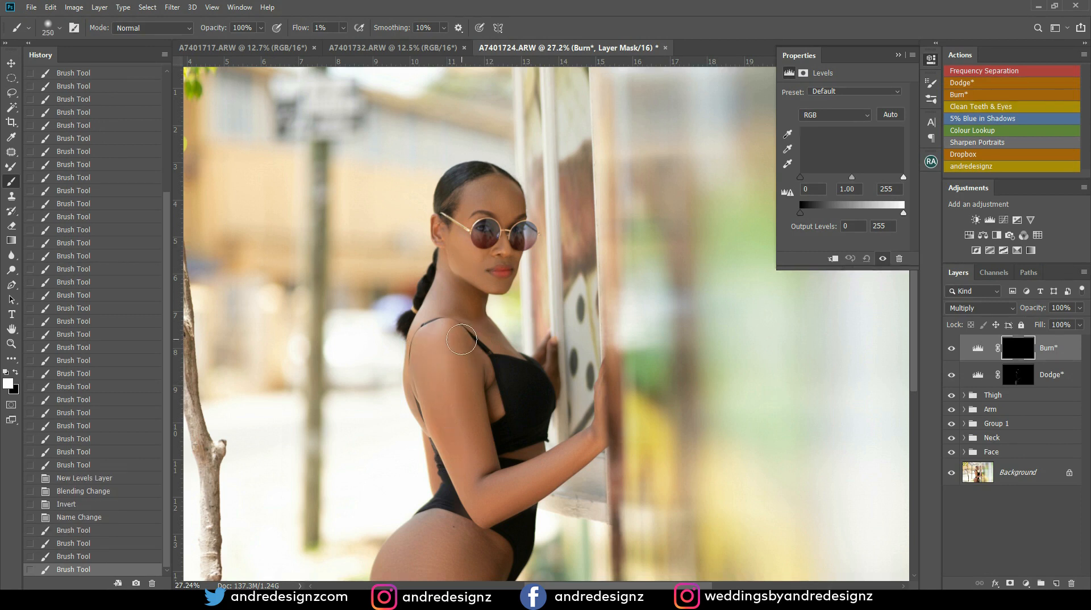
Darken the hip and the back of the near thigh on the Burn* mask with the size 250 brush.
drag(479, 467, 510, 231)
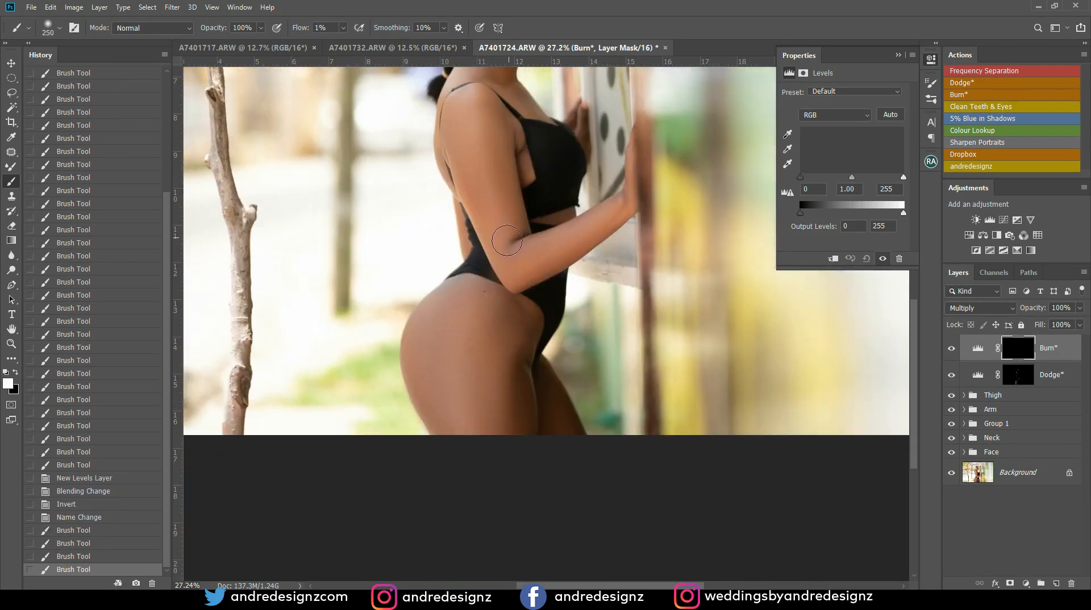
mouse_move(419, 338)
mouse_down()
mouse_move(434, 408)
mouse_move(430, 308)
mouse_move(437, 422)
mouse_up()
mouse_move(437, 304)
mouse_down()
mouse_move(442, 460)
mouse_move(410, 408)
mouse_move(471, 466)
mouse_up()
drag(412, 367, 457, 495)
drag(428, 421, 475, 497)
mouse_move(441, 292)
mouse_down()
mouse_move(412, 345)
mouse_move(439, 417)
mouse_up()
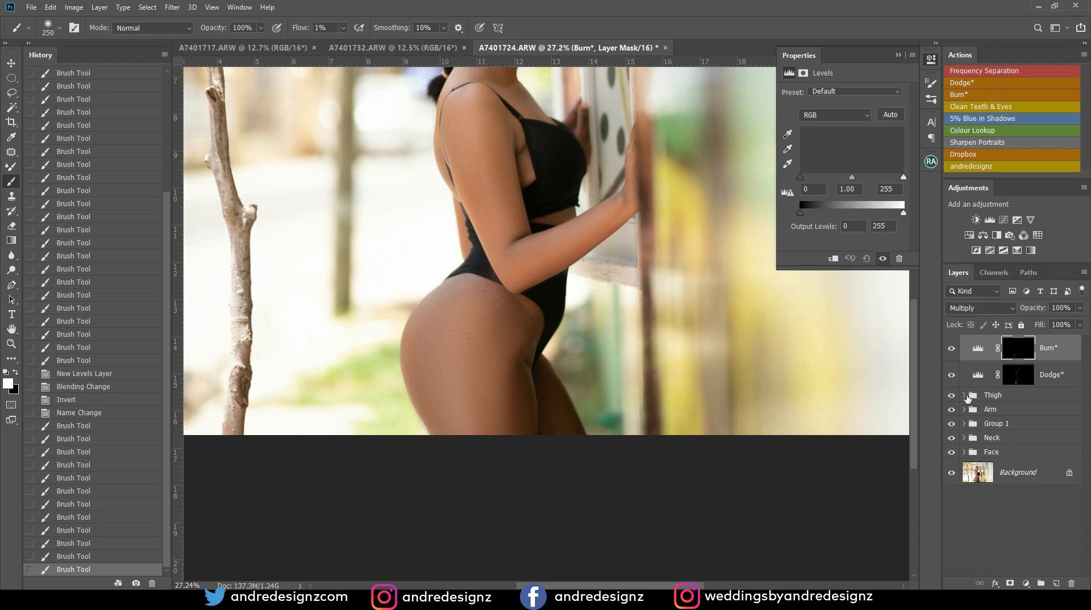
Blend the hip and upper thigh tones on the Thigh group's Low* layer with the Mixer Brush at size 300.
click(965, 396)
click(996, 470)
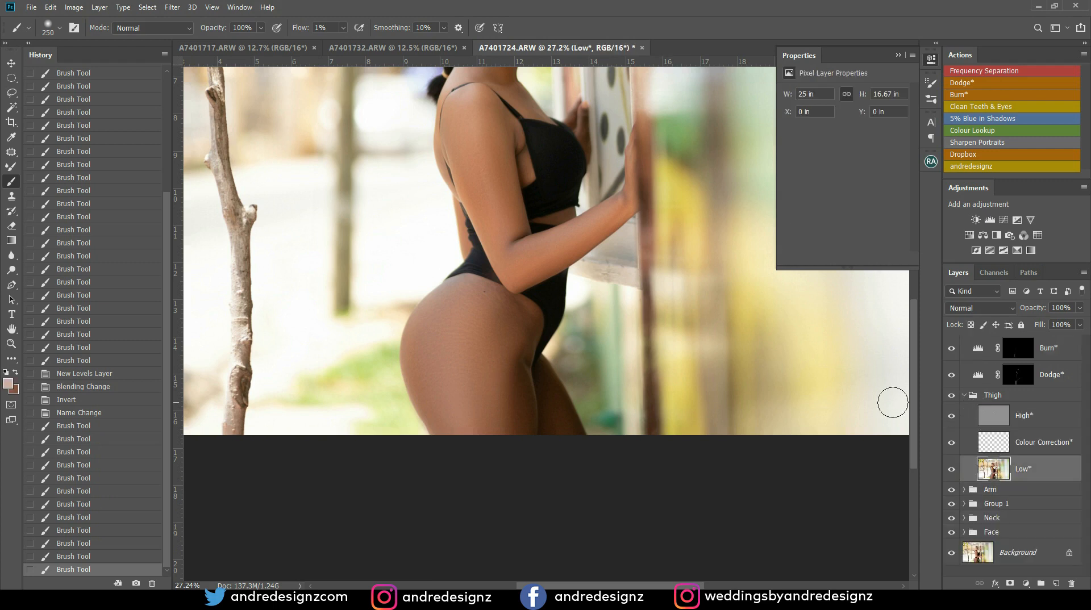
key(shift+b)
mouse_move(461, 305)
mouse_down()
mouse_move(470, 317)
mouse_move(490, 312)
mouse_move(514, 341)
mouse_move(450, 363)
mouse_move(463, 341)
mouse_up()
mouse_move(463, 341)
mouse_down()
mouse_move(458, 388)
mouse_move(486, 425)
mouse_move(447, 340)
mouse_move(458, 414)
mouse_move(451, 365)
mouse_move(491, 437)
mouse_move(477, 371)
mouse_move(474, 407)
mouse_move(501, 427)
mouse_move(499, 398)
mouse_move(520, 453)
mouse_move(502, 401)
mouse_move(527, 479)
mouse_move(487, 320)
mouse_move(471, 308)
mouse_move(469, 337)
mouse_move(463, 301)
mouse_move(455, 333)
mouse_move(461, 299)
mouse_move(443, 368)
mouse_move(462, 319)
mouse_move(461, 411)
mouse_move(516, 472)
mouse_move(441, 322)
mouse_move(470, 459)
mouse_move(476, 435)
mouse_move(453, 370)
mouse_up()
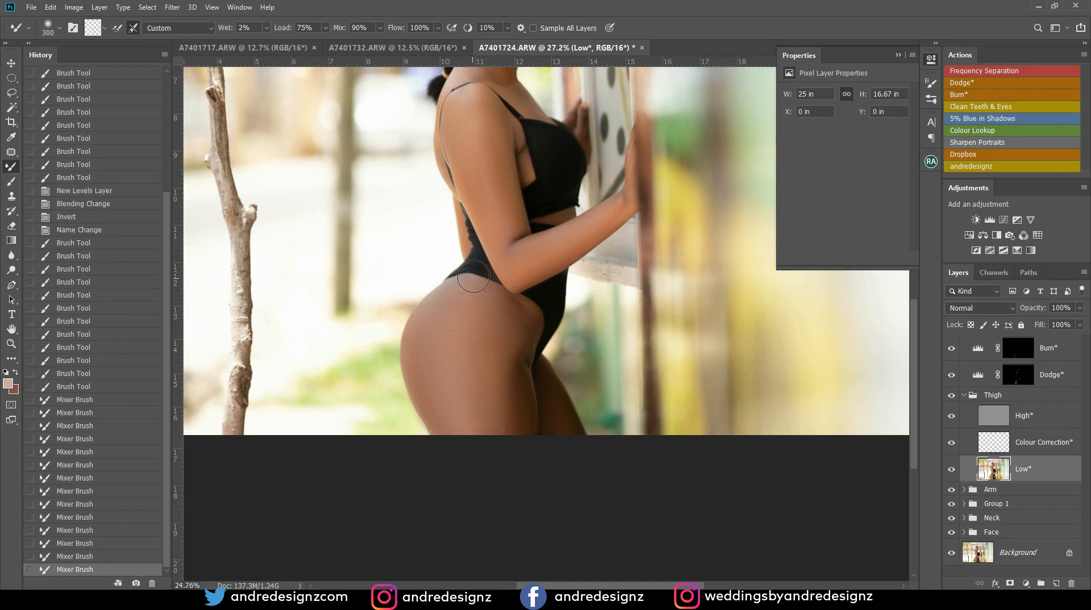
scroll(453, 370, down, 3)
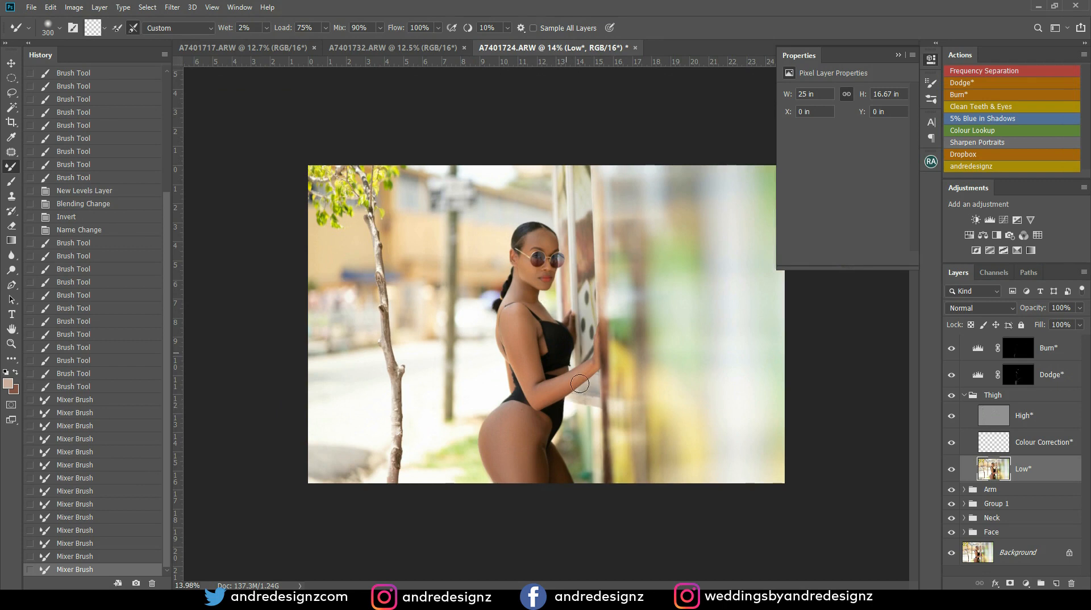
scroll(572, 396, up, 2)
drag(576, 355, 579, 377)
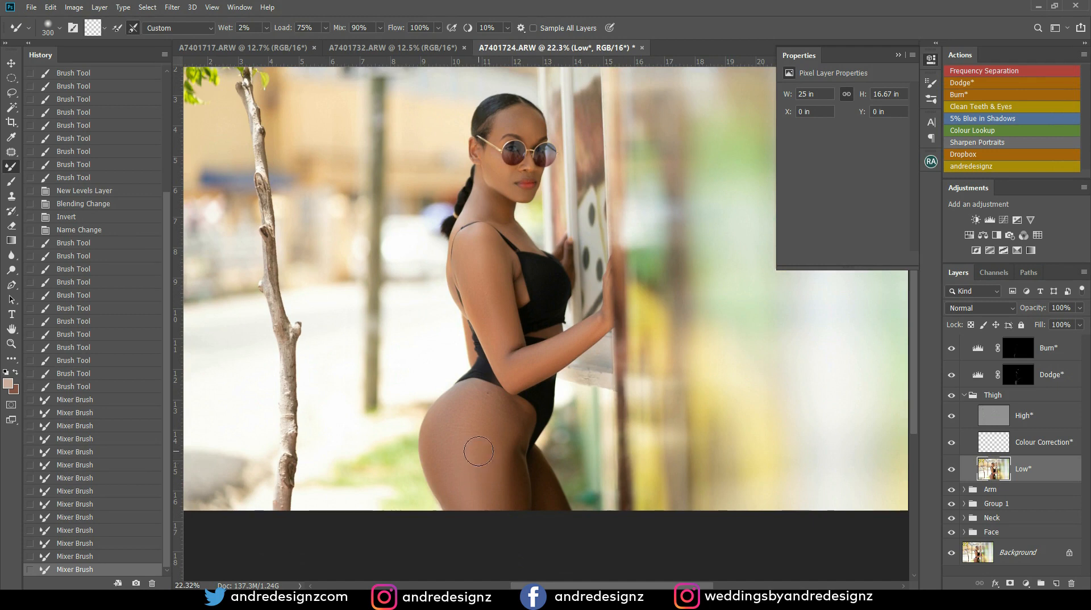
Add a Curves layer above Burn*, raise the RGB curve at input 59 and invert the layer's mask to black.
click(1056, 349)
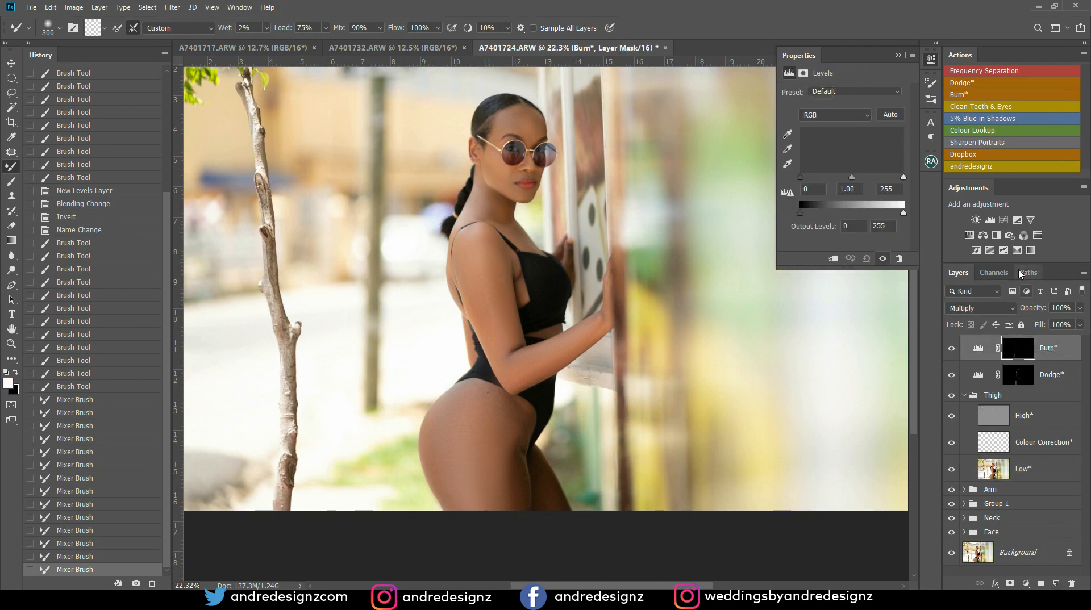
click(1004, 222)
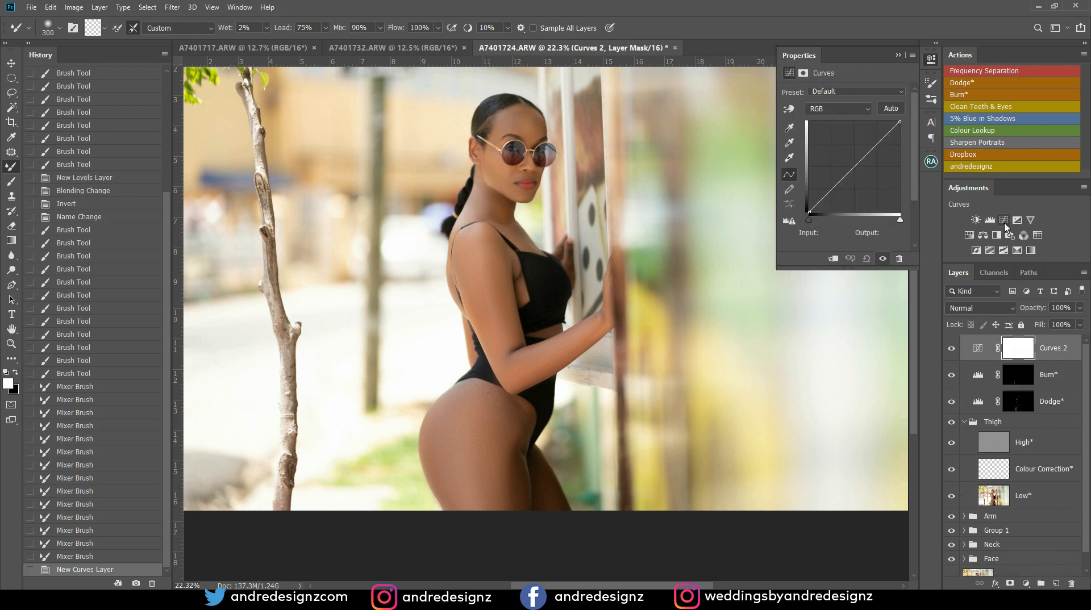
click(831, 185)
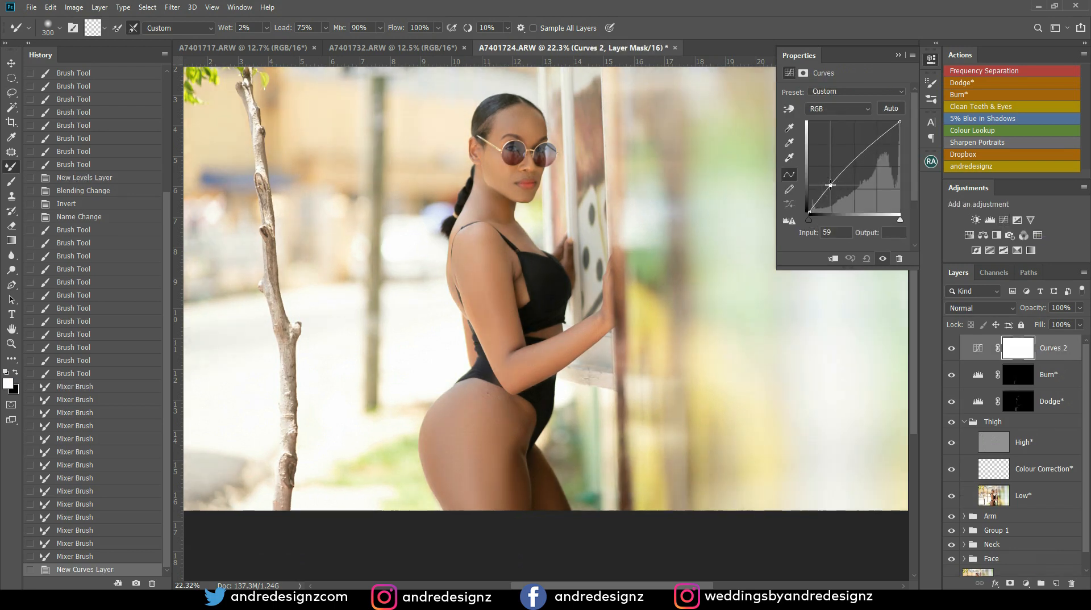
click(1018, 348)
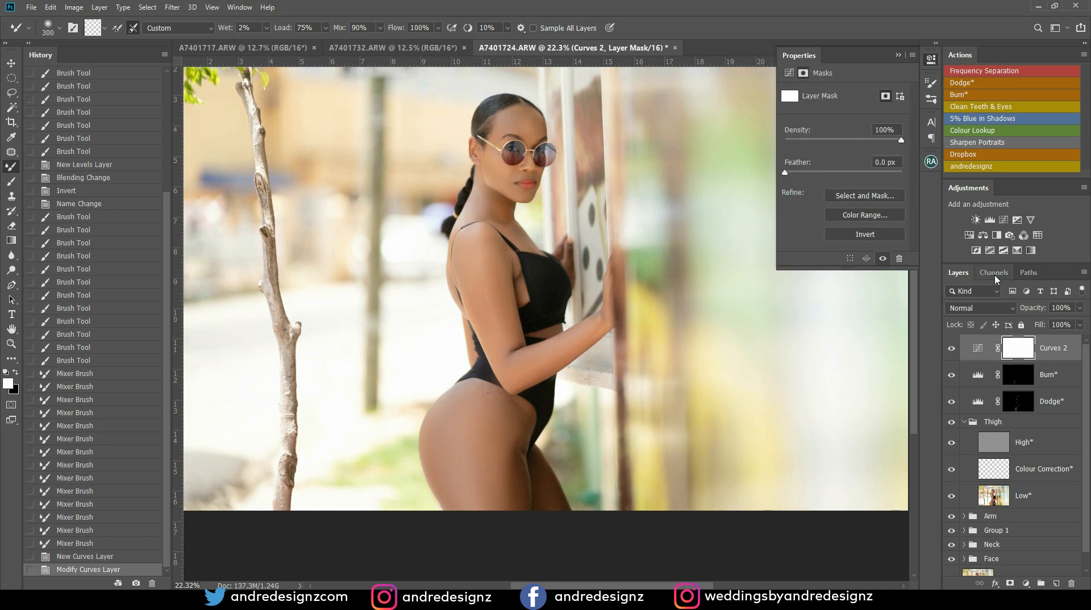
key(ctrl+i)
Paint white on the new Curves mask over the hip and thighs at 1% flow, enlarging the brush to size 600.
key(b)
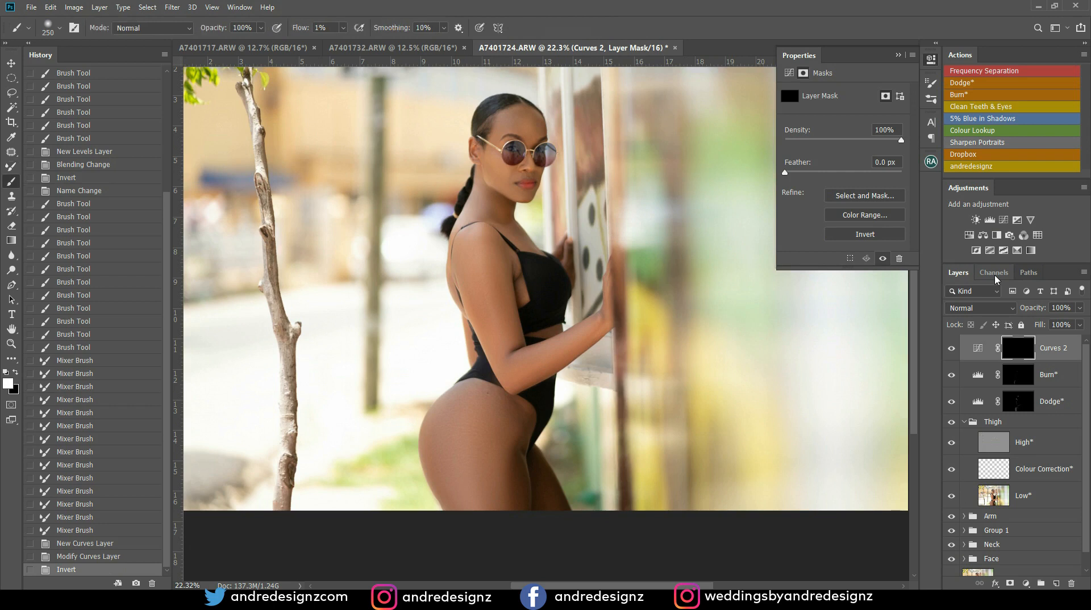
mouse_move(506, 473)
mouse_down()
mouse_move(455, 432)
mouse_move(486, 431)
mouse_move(470, 399)
mouse_up()
key(bracketright)
key(bracketright)
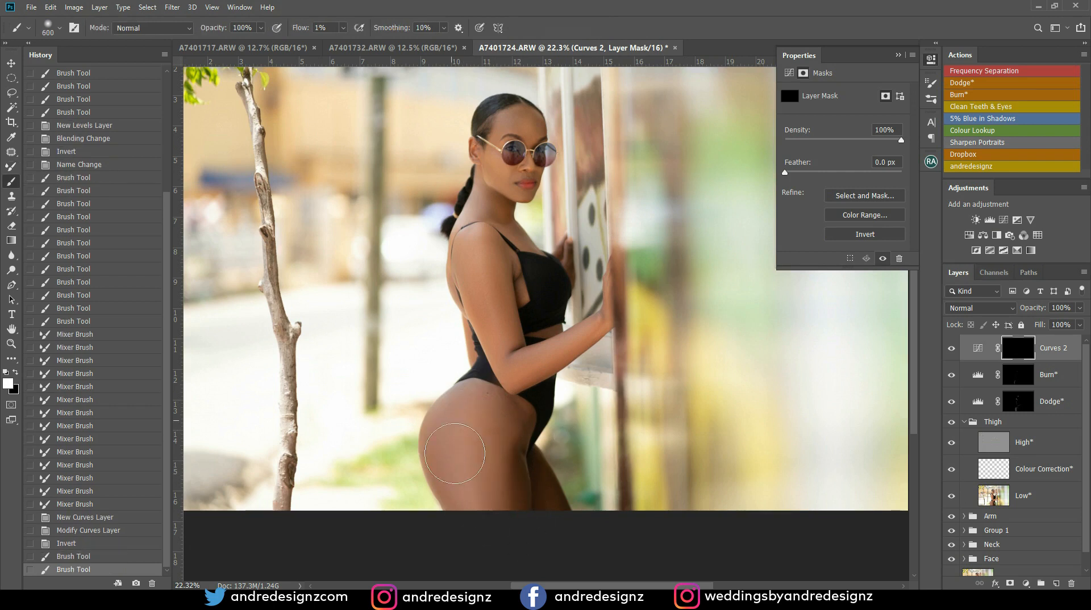
mouse_move(507, 430)
mouse_down()
mouse_move(511, 452)
mouse_move(463, 433)
mouse_move(545, 515)
mouse_up()
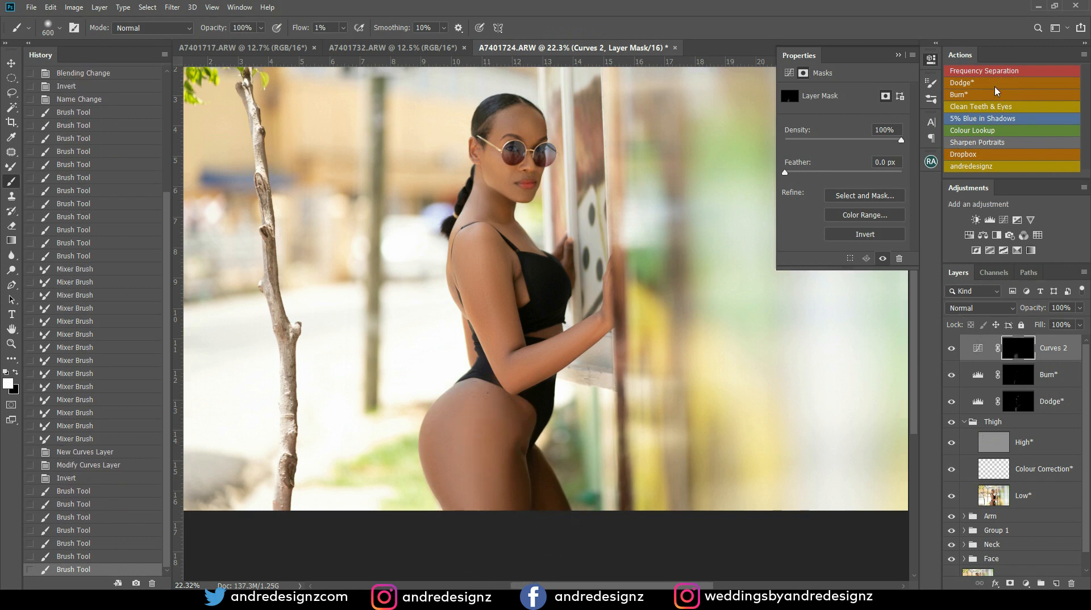
Add a Vibrance adjustment layer with Vibrance at +34 and invert its mask to black.
click(1030, 220)
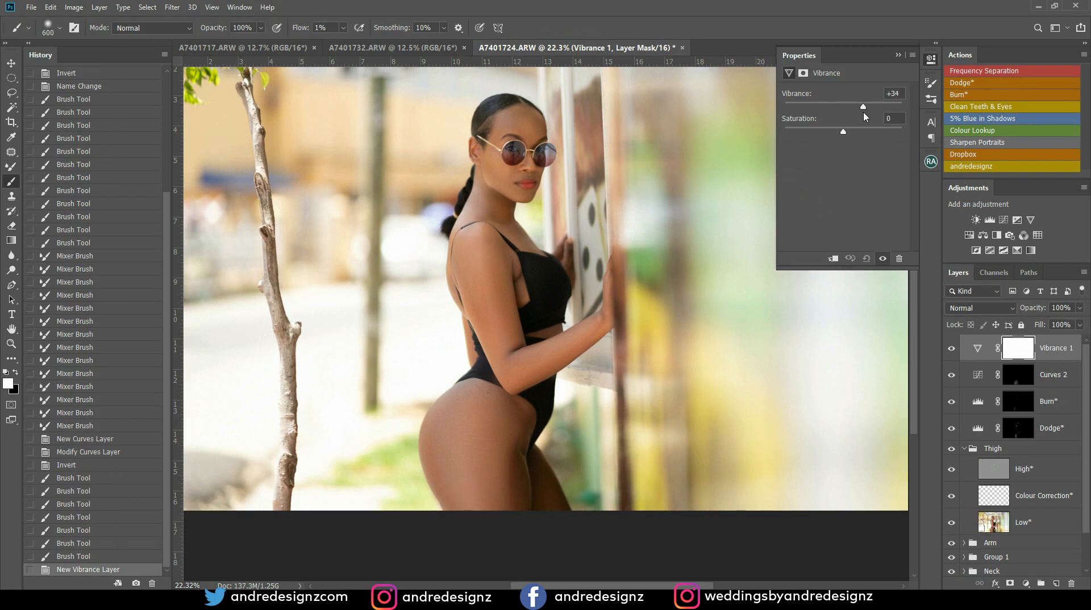
click(1014, 342)
key(ctrl+i)
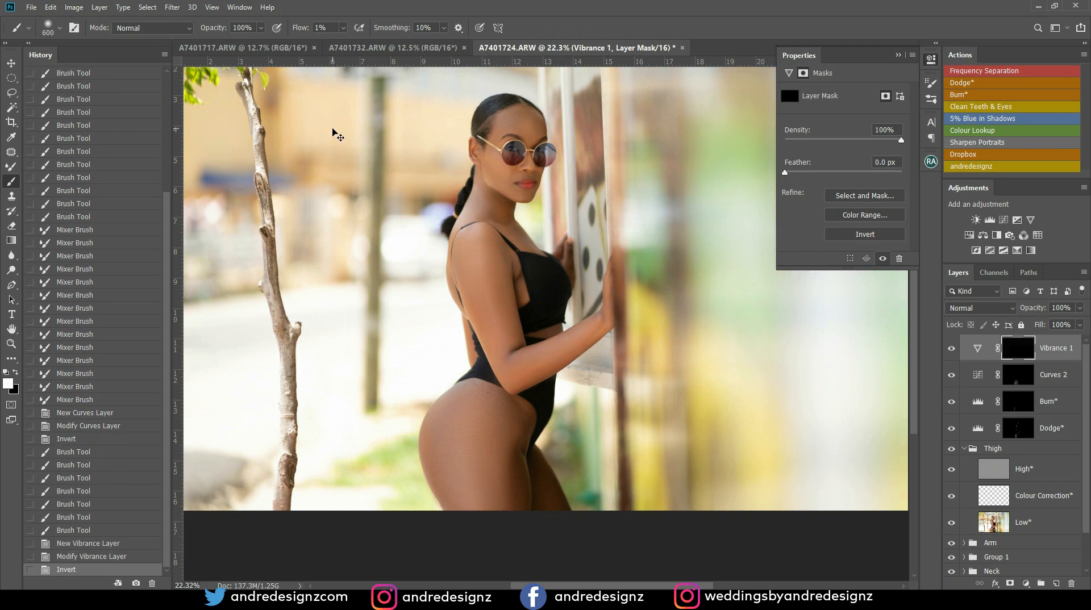
Paint white on the Vibrance 1 mask over the hip and thighs at 47% flow with the size 600 brush.
click(343, 28)
drag(345, 45, 367, 45)
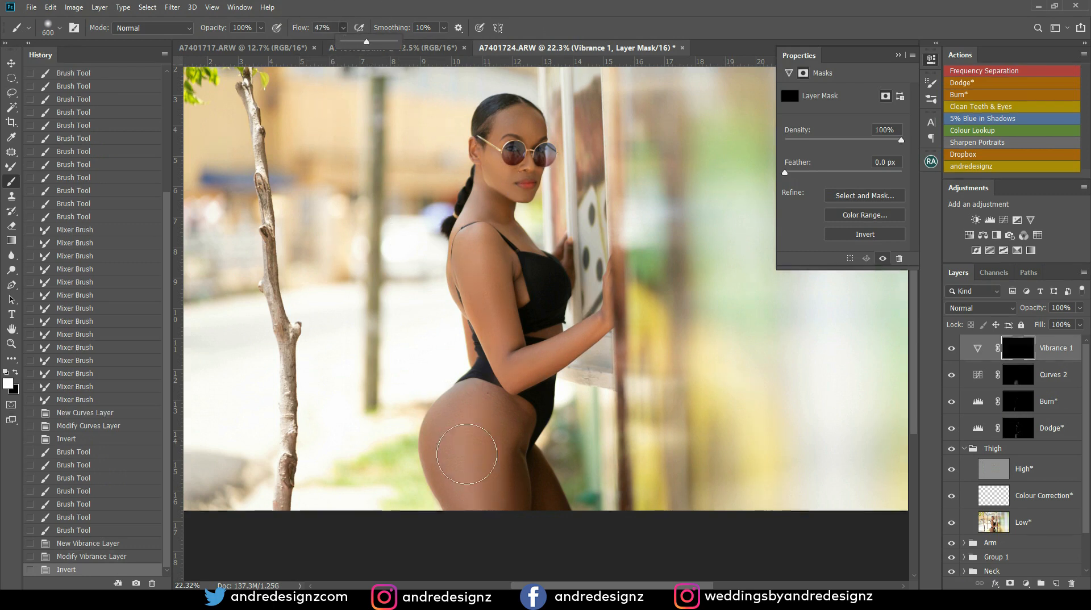
click(477, 540)
click(509, 512)
click(440, 434)
click(472, 423)
click(529, 507)
click(503, 426)
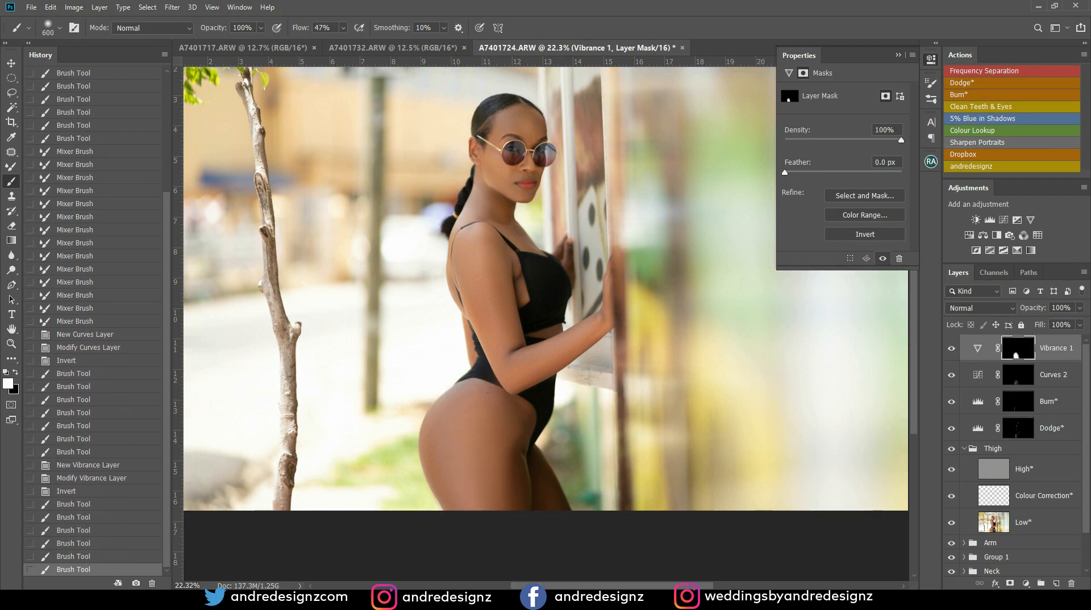
scroll(724, 358, down, 5)
scroll(657, 296, up, 2)
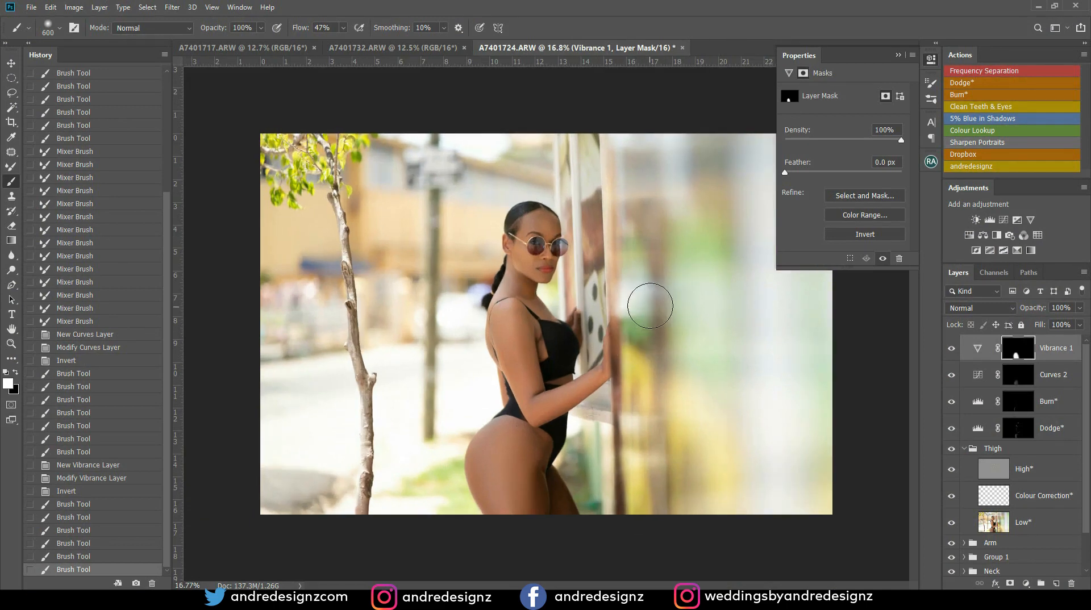
Stamp all visible layers into a new layer above Vibrance 1, duplicate it and open the Camera Raw Filter on the copy.
click(1055, 348)
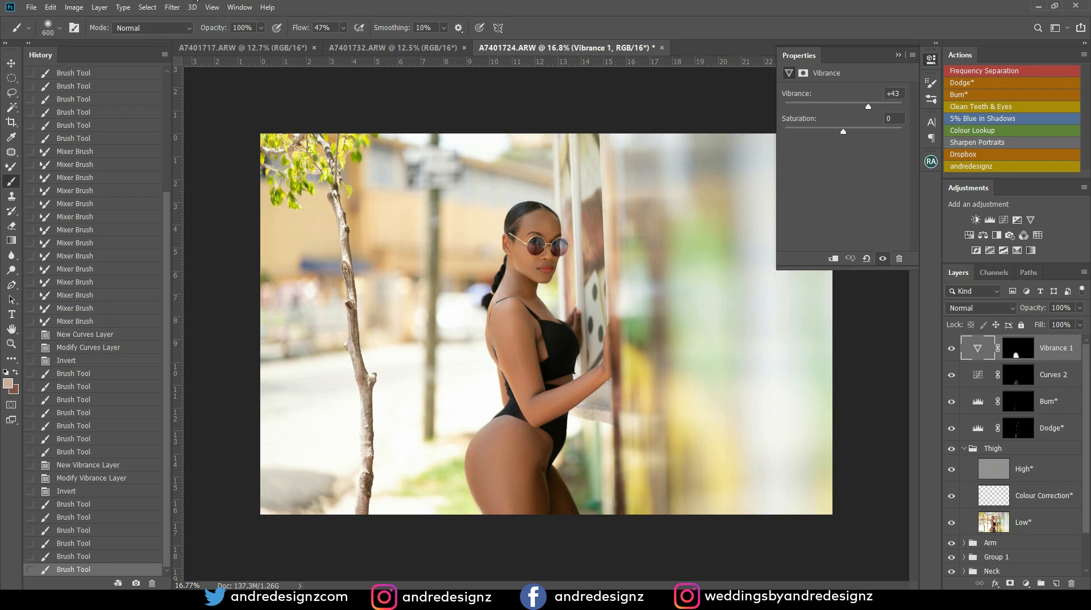
click(172, 8)
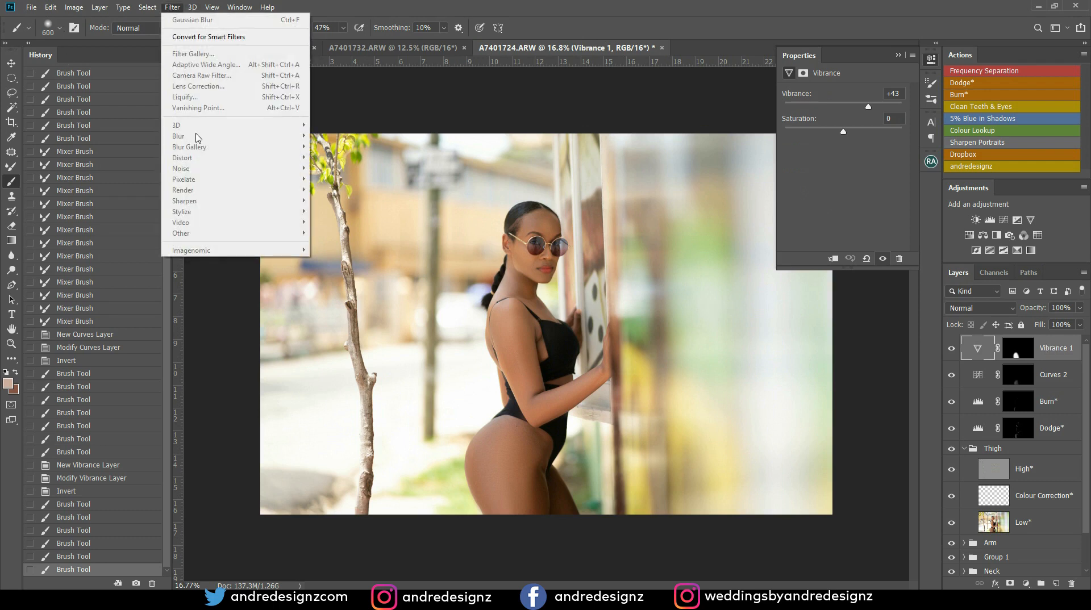
click(523, 4)
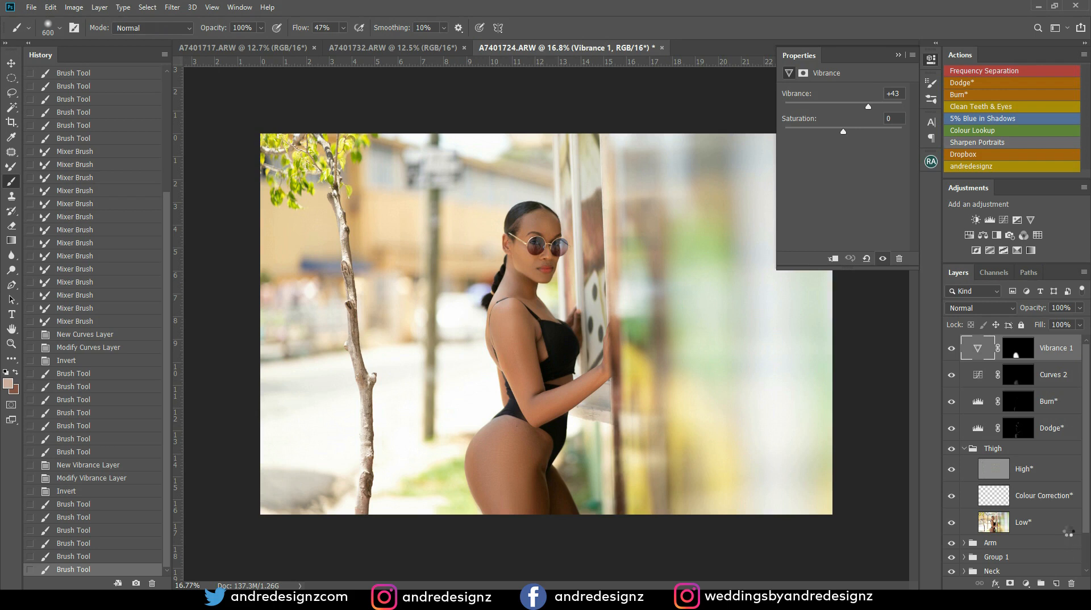
key(ctrl+shift+alt+e)
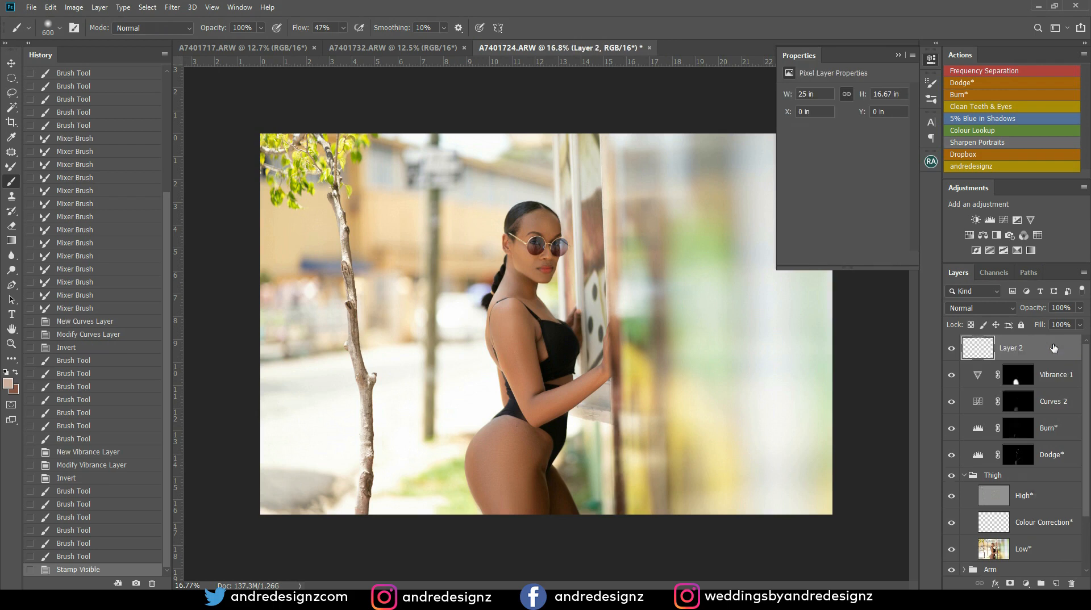
key(ctrl+j)
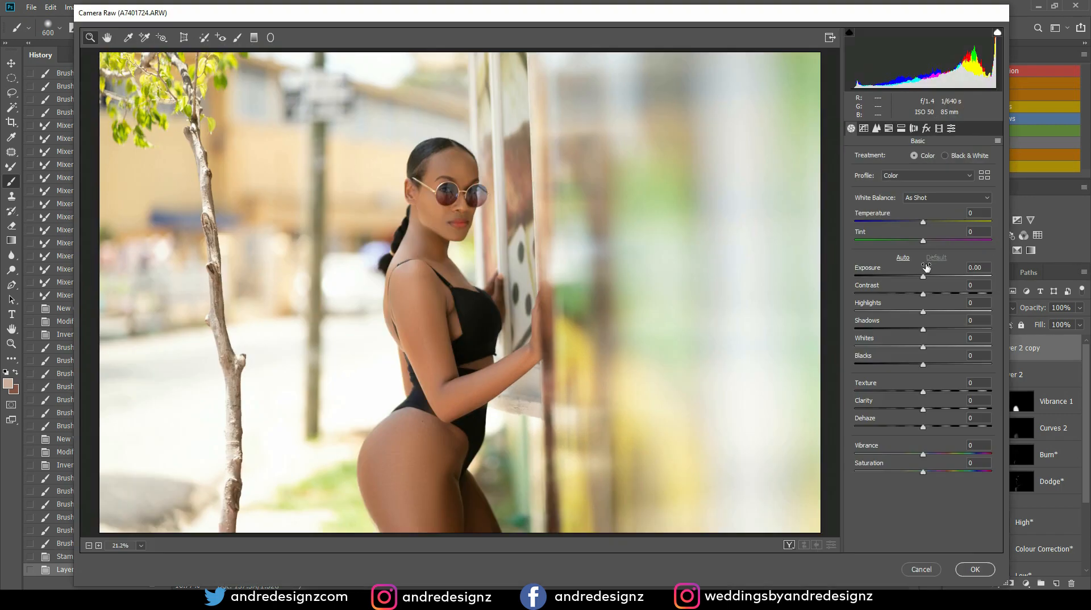
Try Camera Raw's automatic tone adjustment with Shadows at +48, and restore the default settings.
click(905, 259)
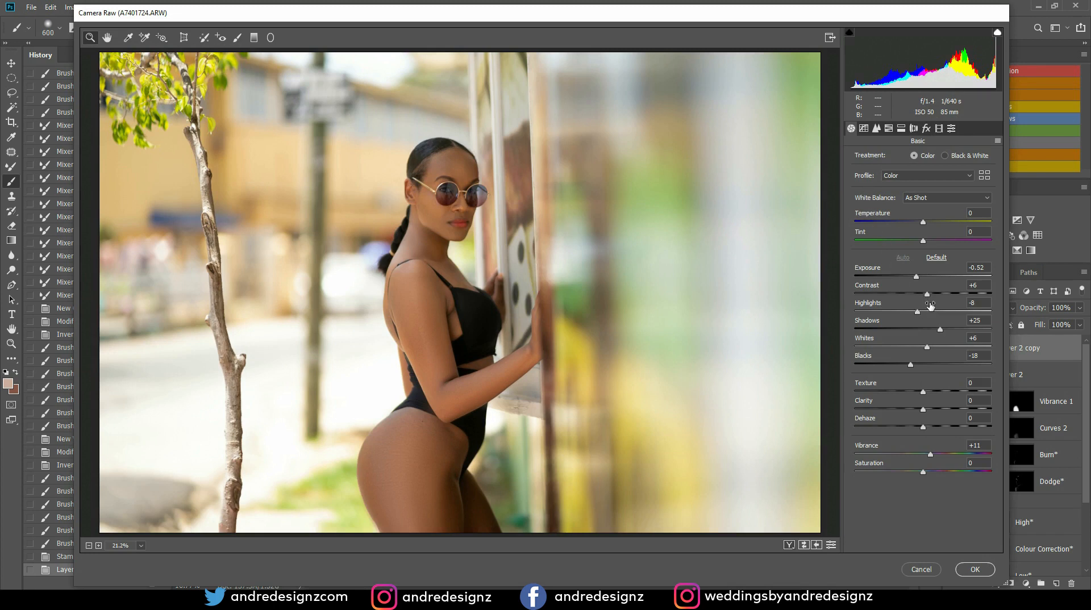
drag(940, 329, 957, 339)
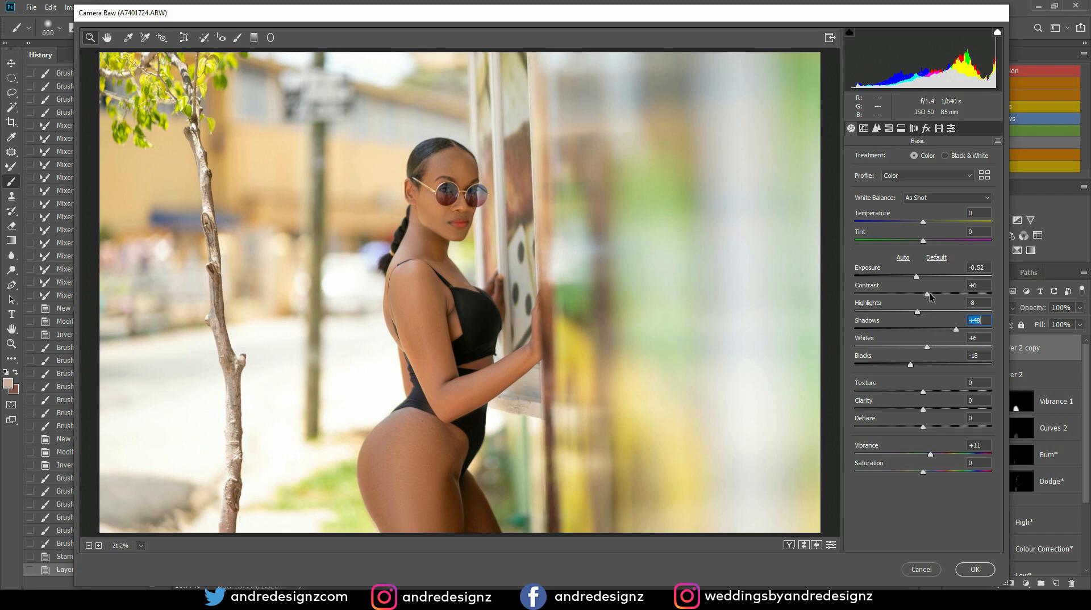
click(936, 258)
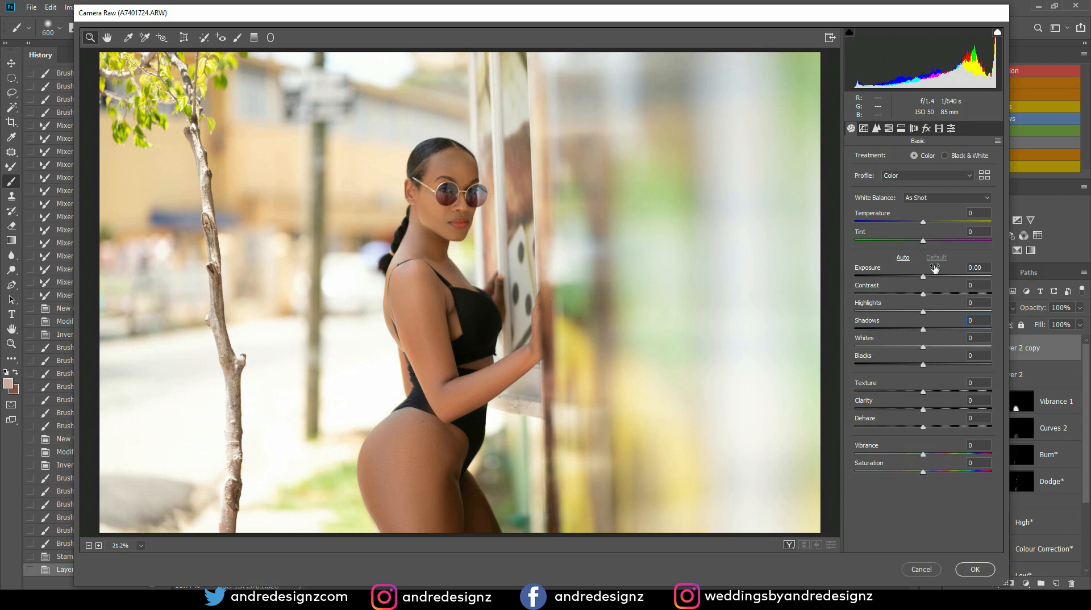
Set Camera Raw's Highlights to -78, Whites to +33, Contrast to -13, Blacks to +15 and Exposure to +0.10.
drag(923, 313, 869, 322)
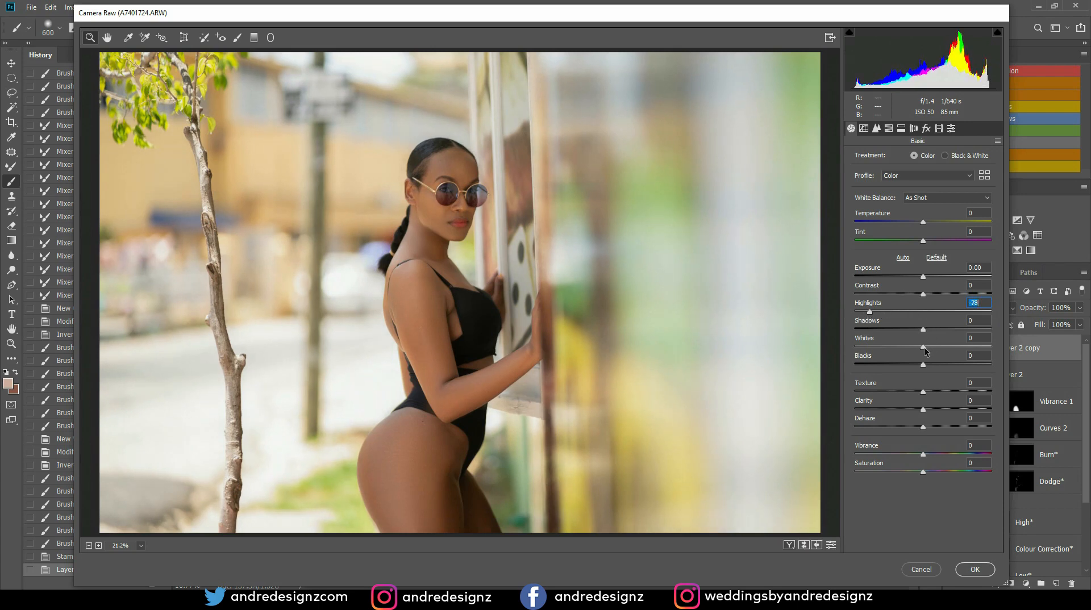
mouse_move(925, 348)
mouse_down()
mouse_move(963, 349)
mouse_move(945, 344)
mouse_up()
drag(922, 294, 913, 297)
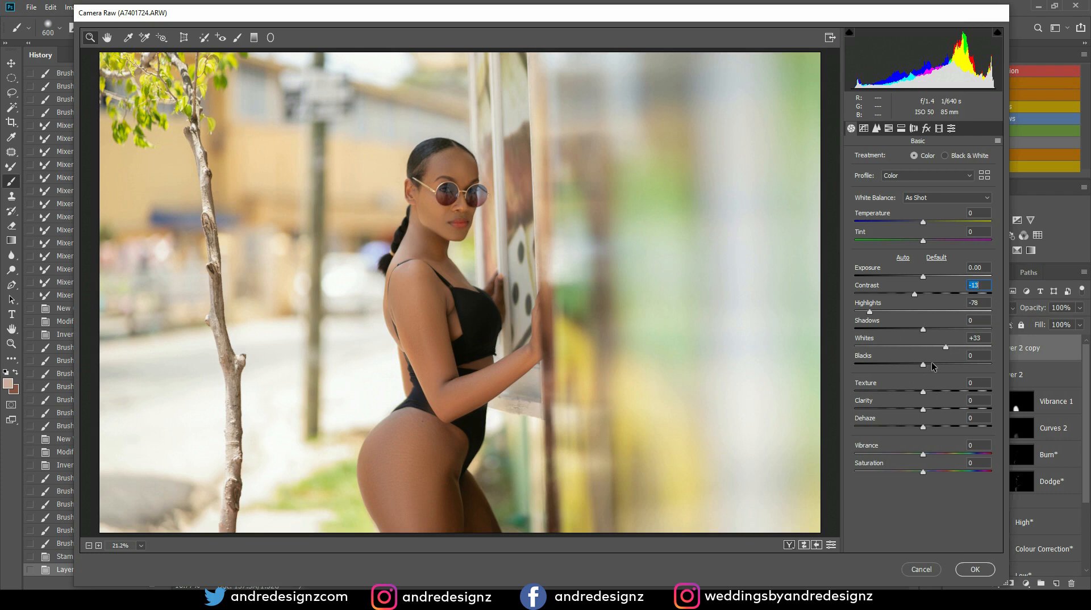
drag(924, 364, 935, 380)
drag(927, 278, 927, 278)
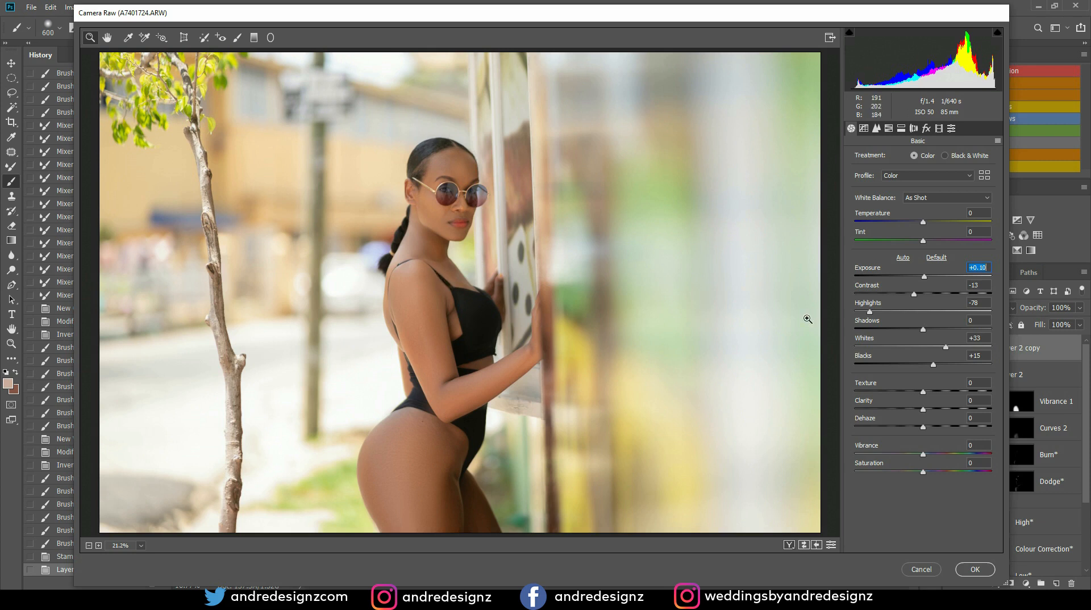
Split-tone the shadows with Hue 314 and Saturation 8, and adjust the highlight toning.
click(902, 129)
key(alt)
alt+click(856, 265)
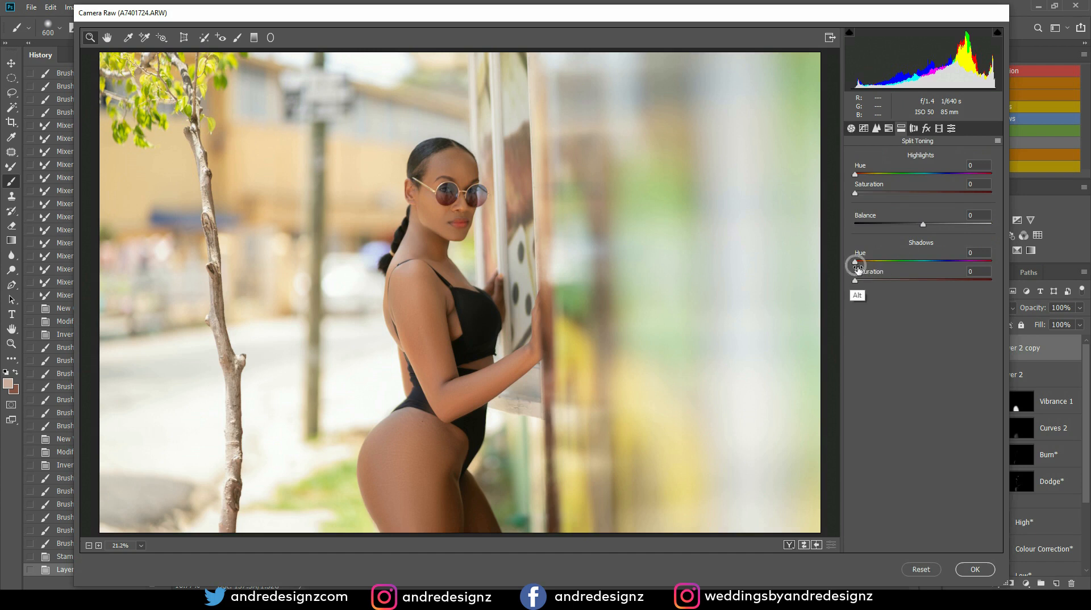
drag(856, 265, 975, 272)
drag(854, 280, 868, 284)
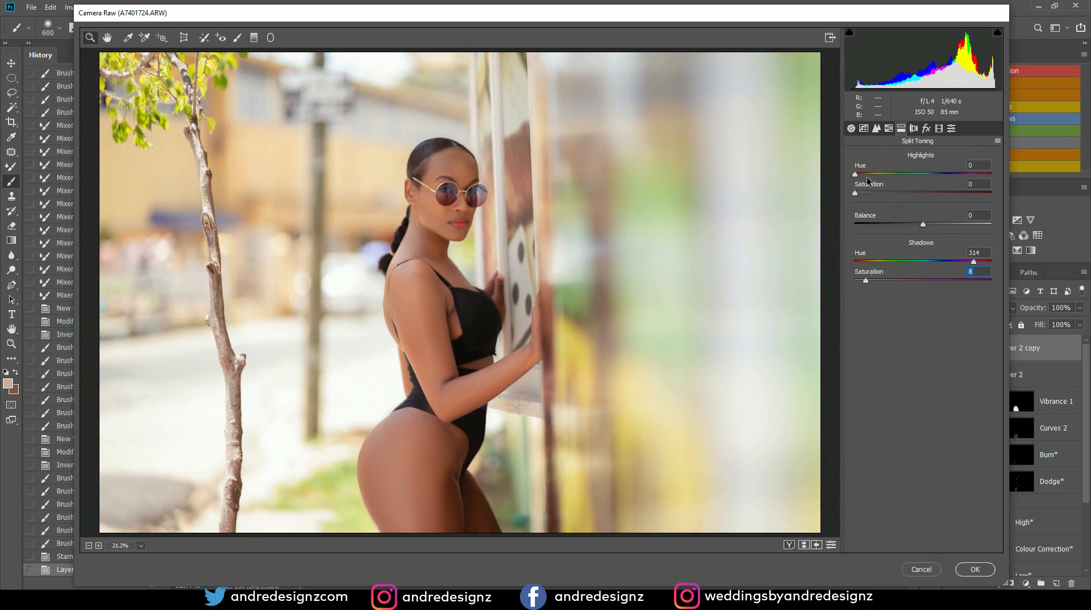
key(alt)
drag(855, 174, 872, 194)
Compare the photo before and after side by side, and refine the basic tone to Contrast -8 and Shadows +17.
click(863, 129)
click(851, 128)
click(789, 546)
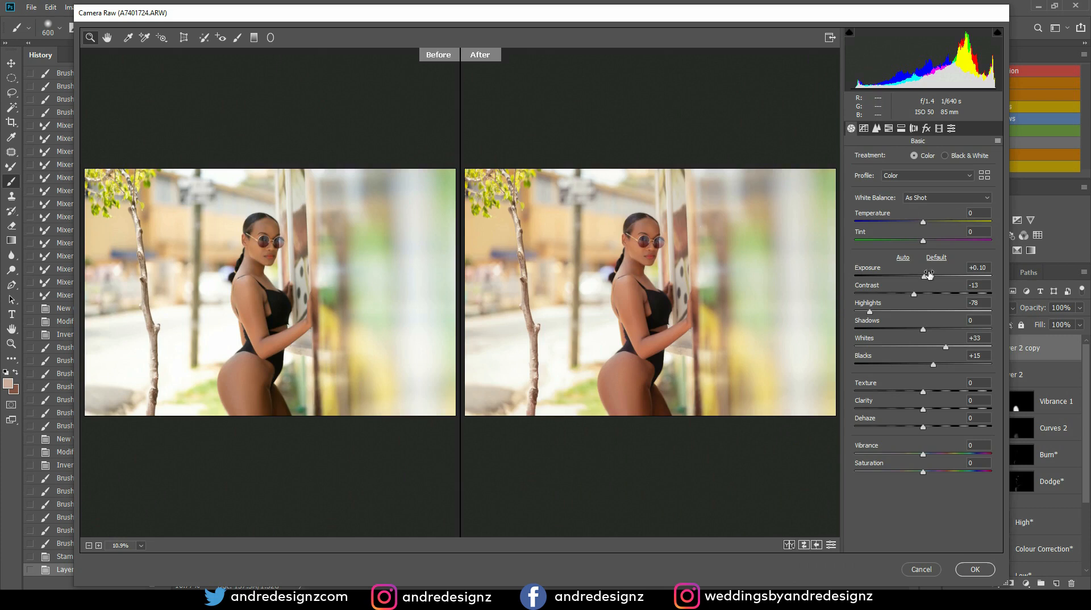
mouse_move(913, 295)
mouse_down()
mouse_move(929, 295)
mouse_move(917, 297)
mouse_up()
drag(923, 329, 935, 332)
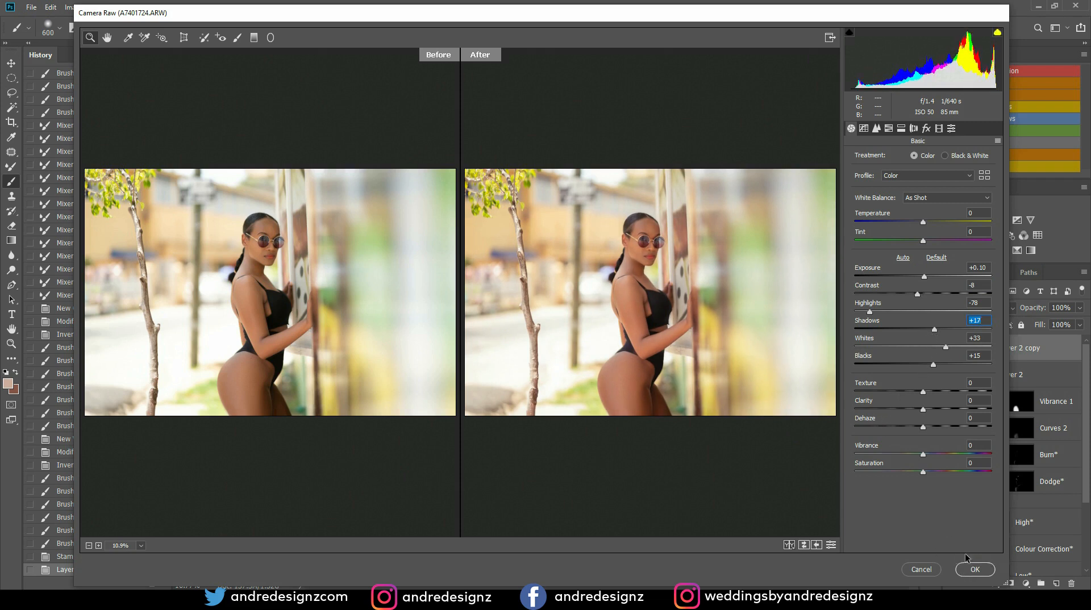
Shift the HSL hues to Yellows -54 and Greens +24, and apply the Camera Raw Filter.
click(888, 129)
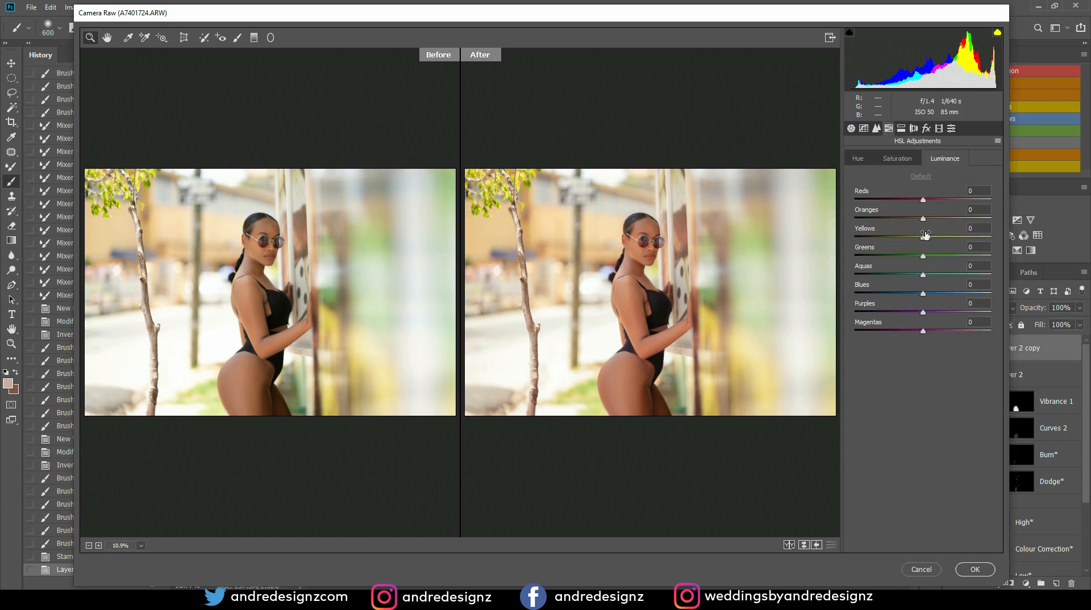
click(861, 162)
drag(923, 237, 941, 277)
mouse_move(922, 217)
mouse_down()
mouse_move(906, 222)
mouse_move(924, 229)
mouse_up()
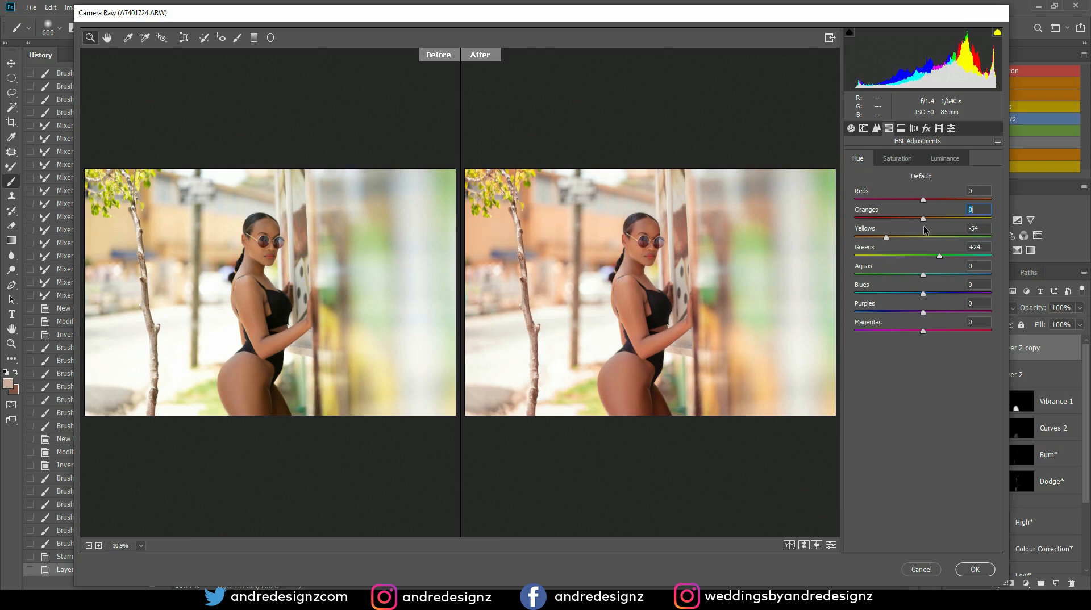
click(974, 569)
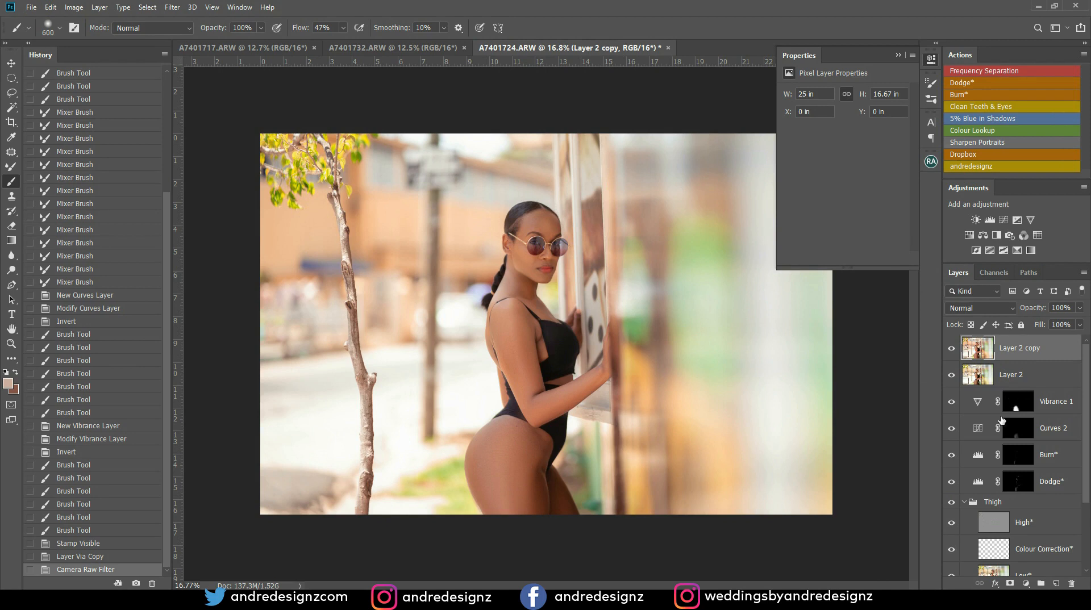
Group the layers from Dodge* up to Layer 2 copy and collapse the Thigh group.
shift+click(1049, 488)
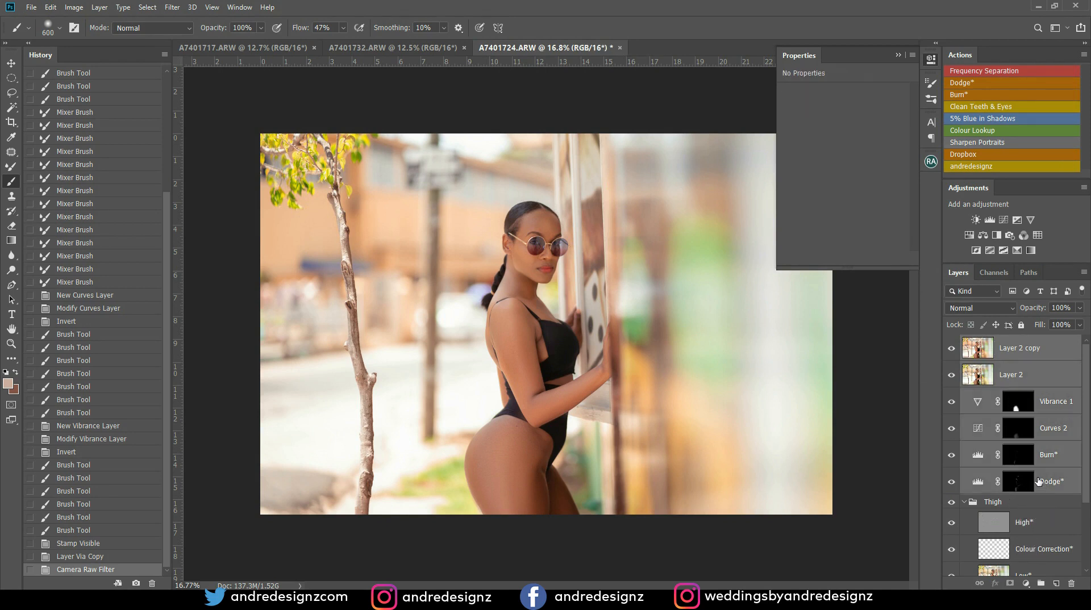
key(ctrl+g)
click(965, 356)
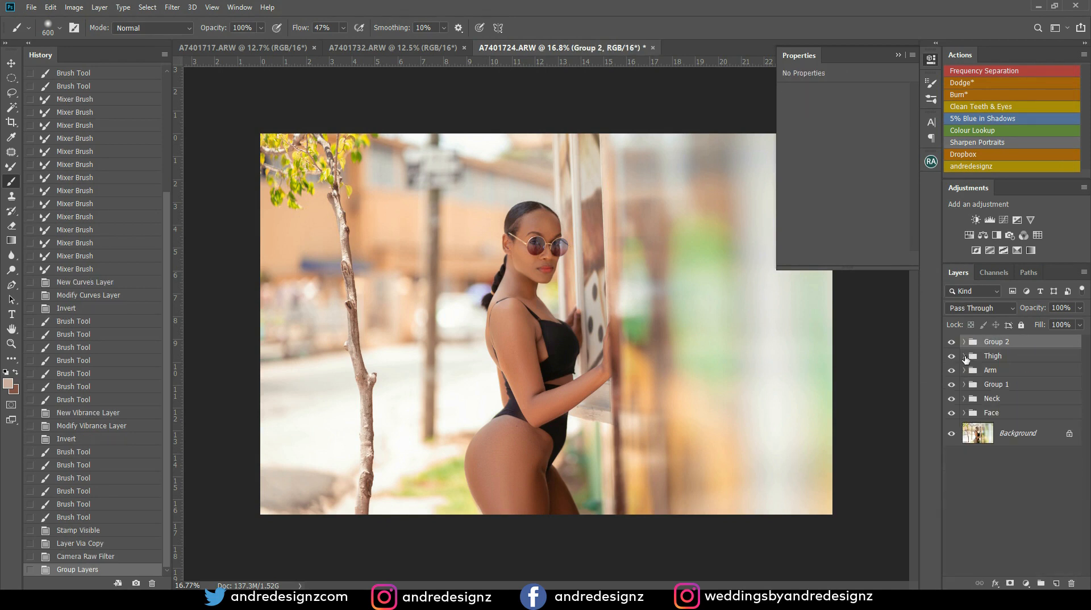
Select the Background layer and create a new layer directly above it.
click(1025, 438)
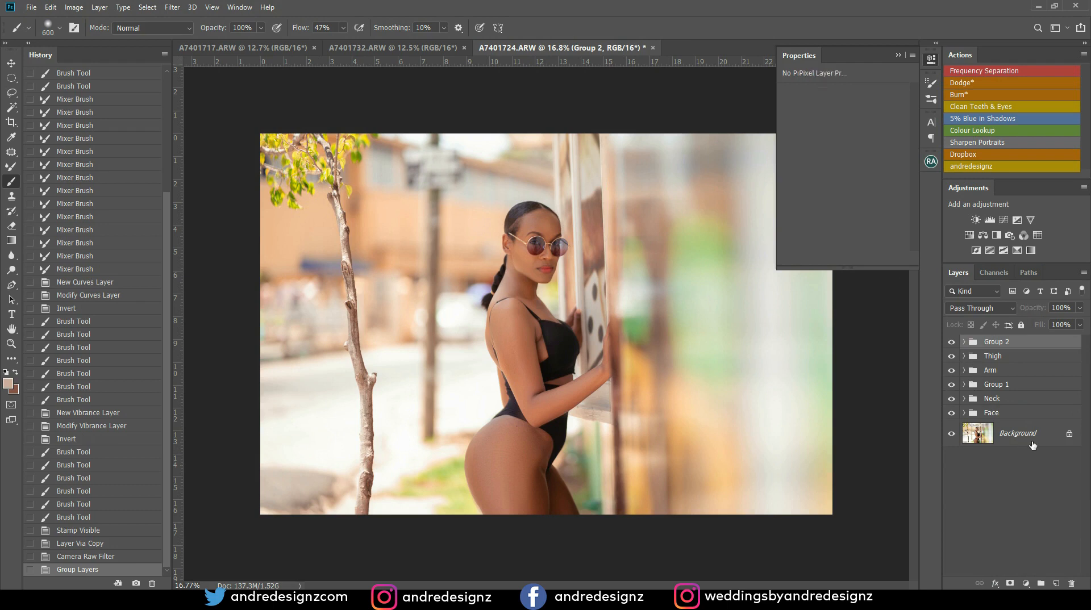
click(1004, 82)
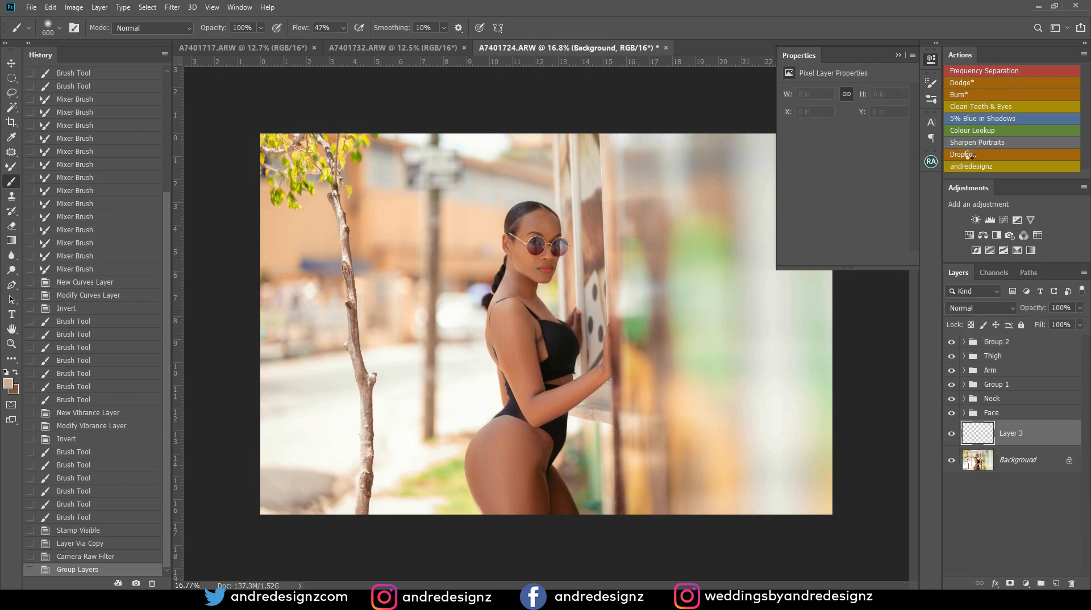